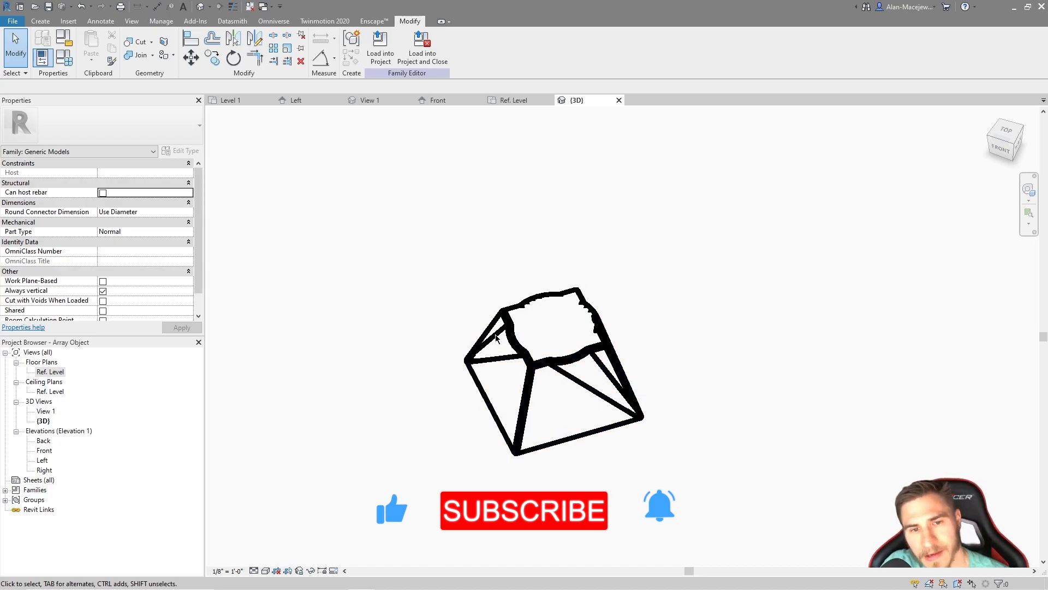
pyautogui.click(518, 341)
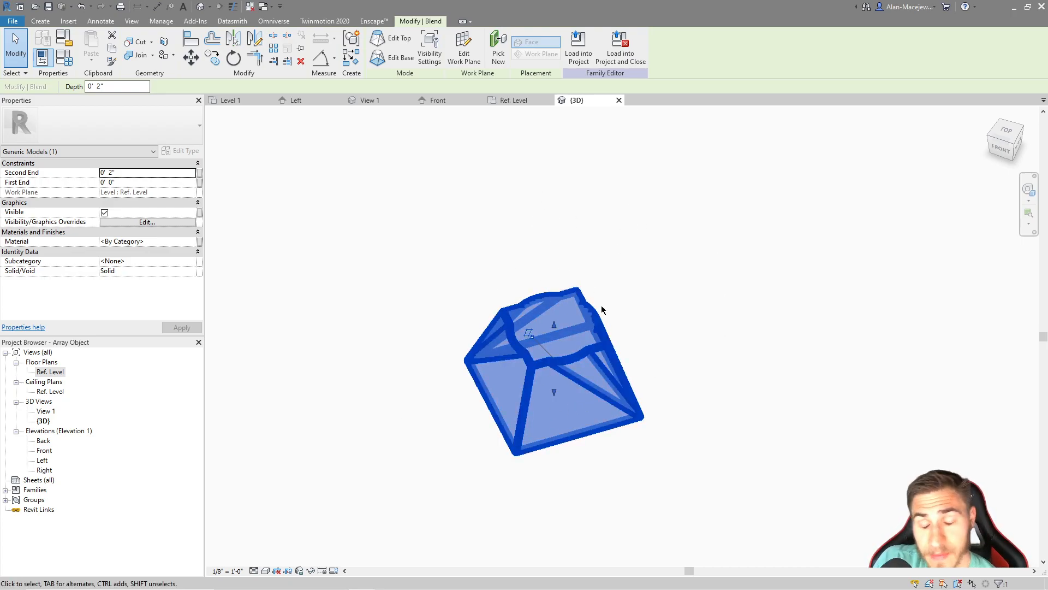
pyautogui.moveTo(382, 226); pyautogui.dragTo(441, 216)
pyautogui.moveTo(407, 251); pyautogui.dragTo(712, 344)
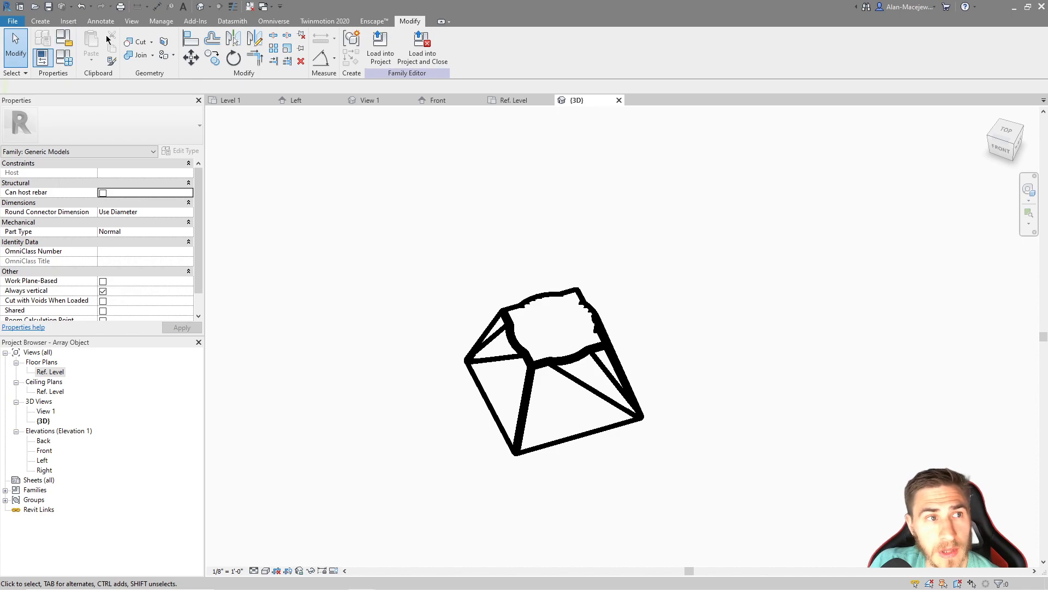
pyautogui.moveTo(432, 202); pyautogui.dragTo(479, 282)
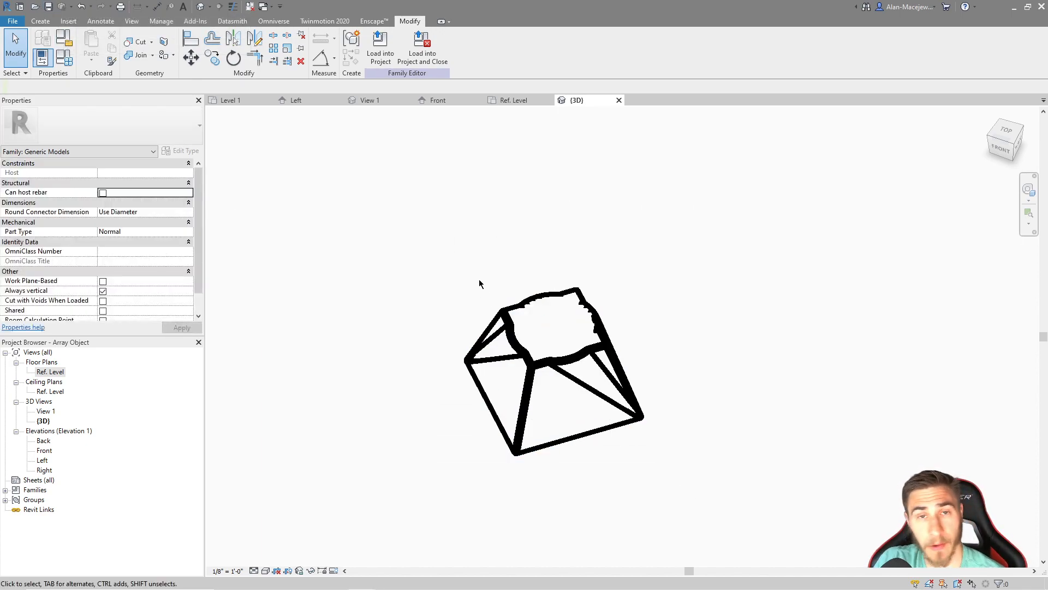
pyautogui.moveTo(403, 238); pyautogui.dragTo(480, 313)
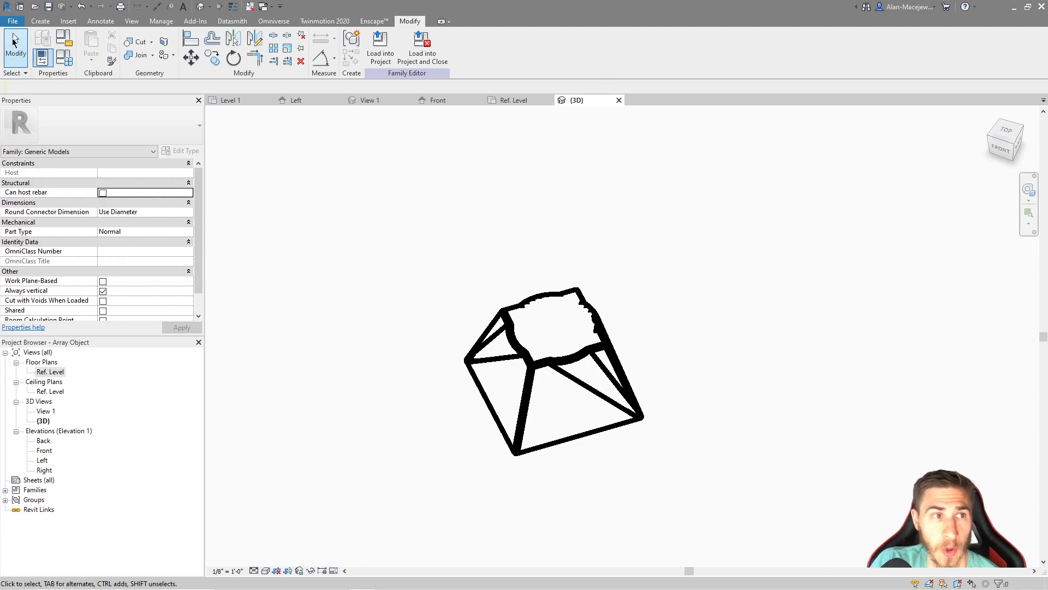
# Create a new family from the Generic Model template
pyautogui.click(10, 22)
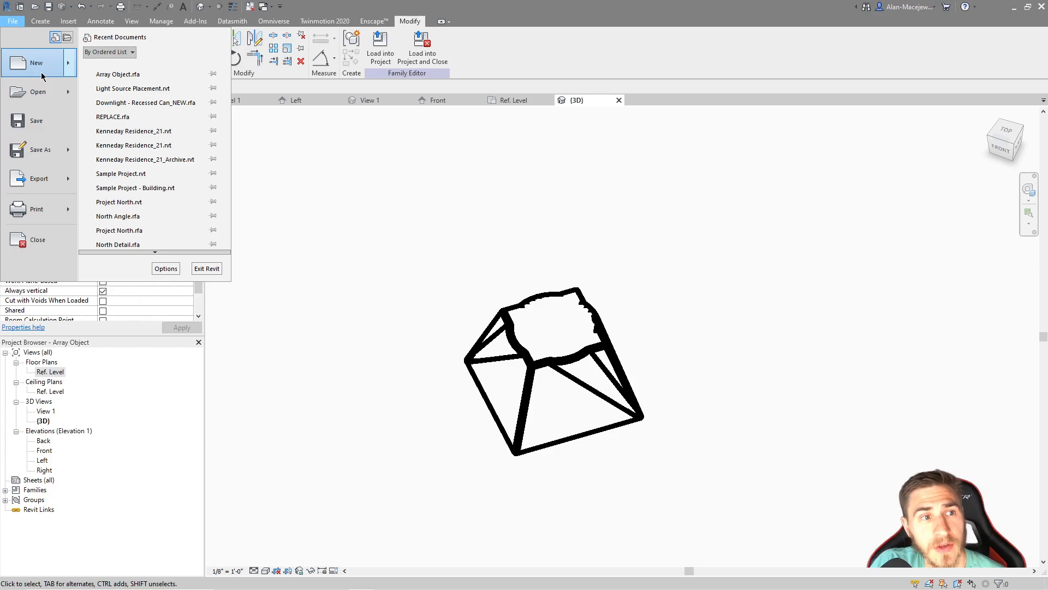
pyautogui.moveTo(41, 72)
pyautogui.click(133, 90)
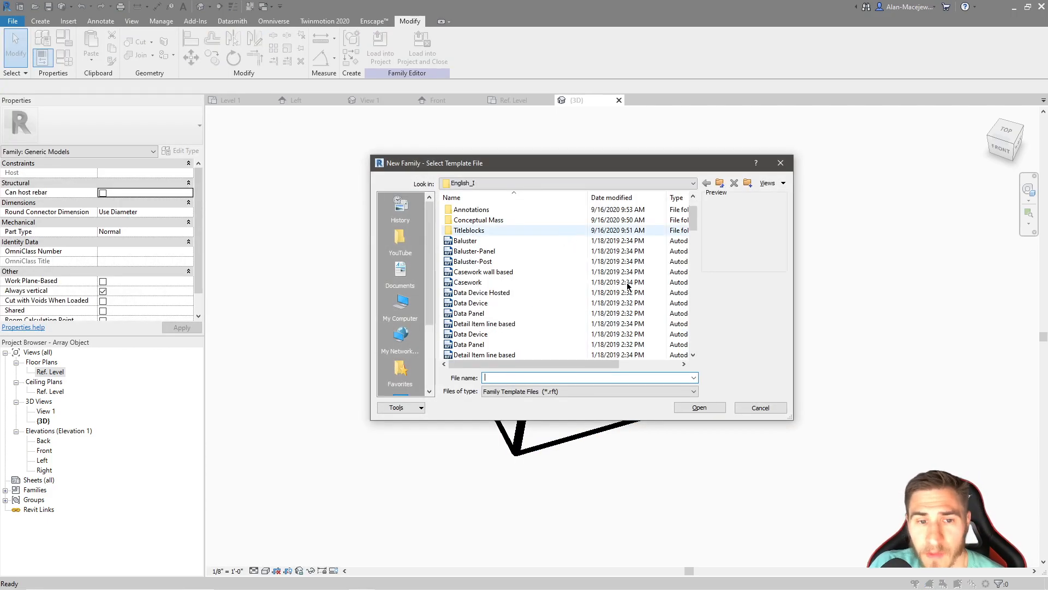
pyautogui.scroll(-5, 602, 281)
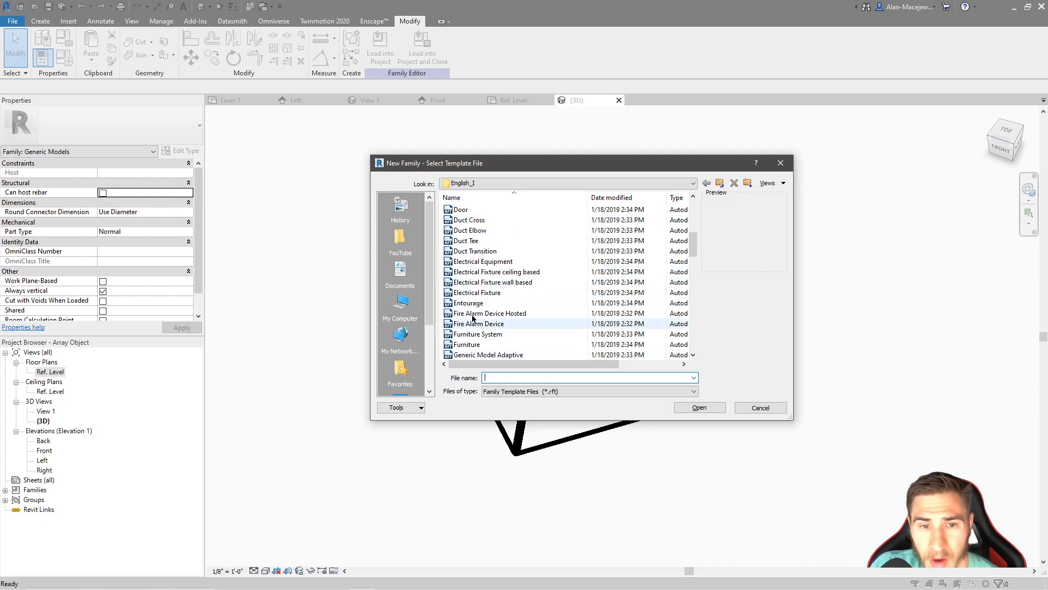
pyautogui.scroll(-3, 569, 265)
pyautogui.scroll(-3, 569, 264)
pyautogui.scroll(2, 513, 301)
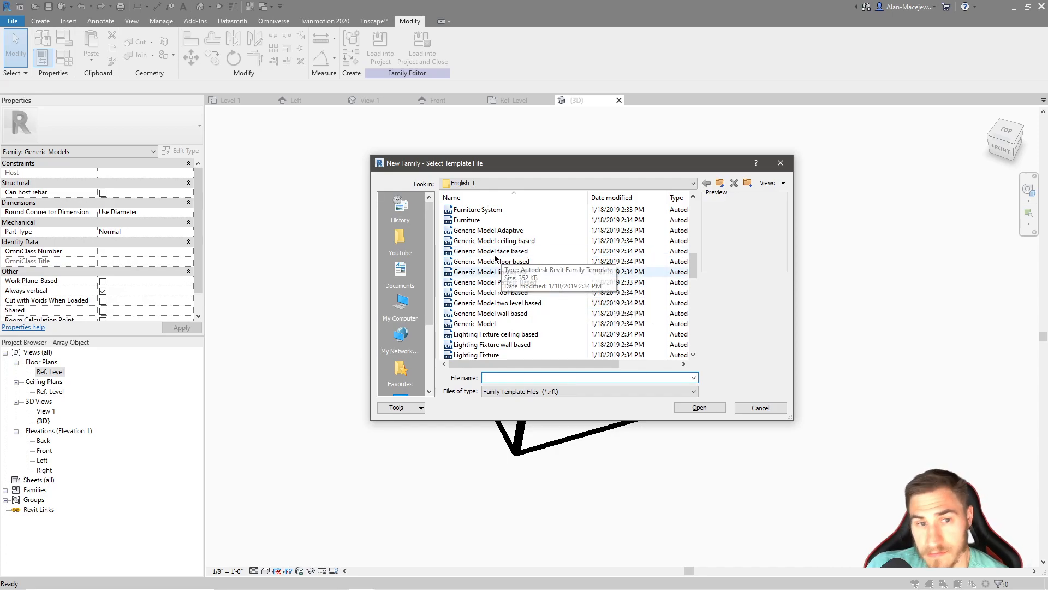
pyautogui.click(518, 325)
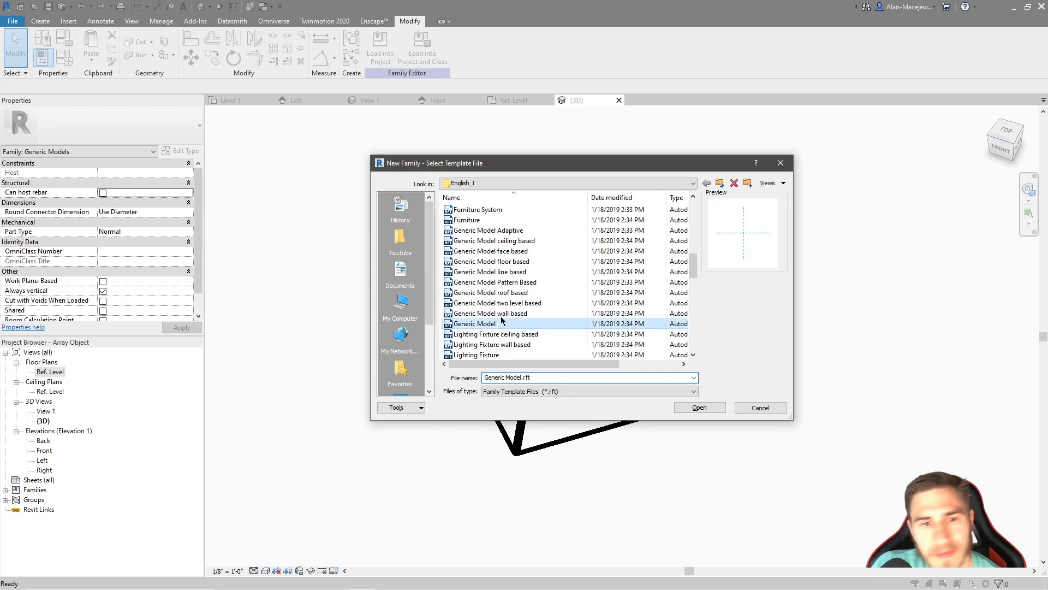
pyautogui.click(715, 410)
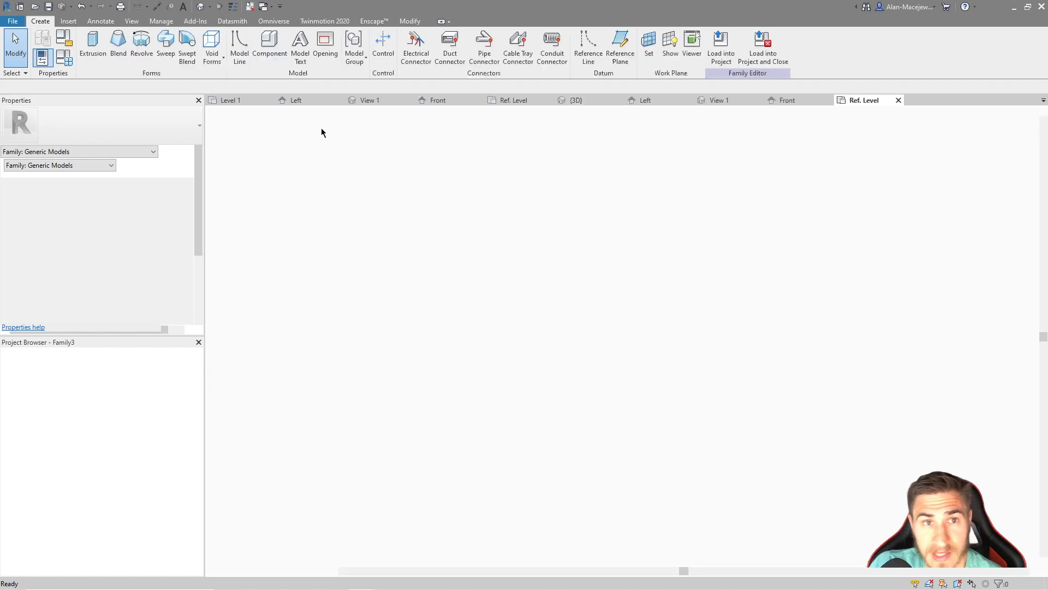
# Save the new family as Array Horizontal.rfa in the 63_Array 1 folder
pyautogui.click(48, 6)
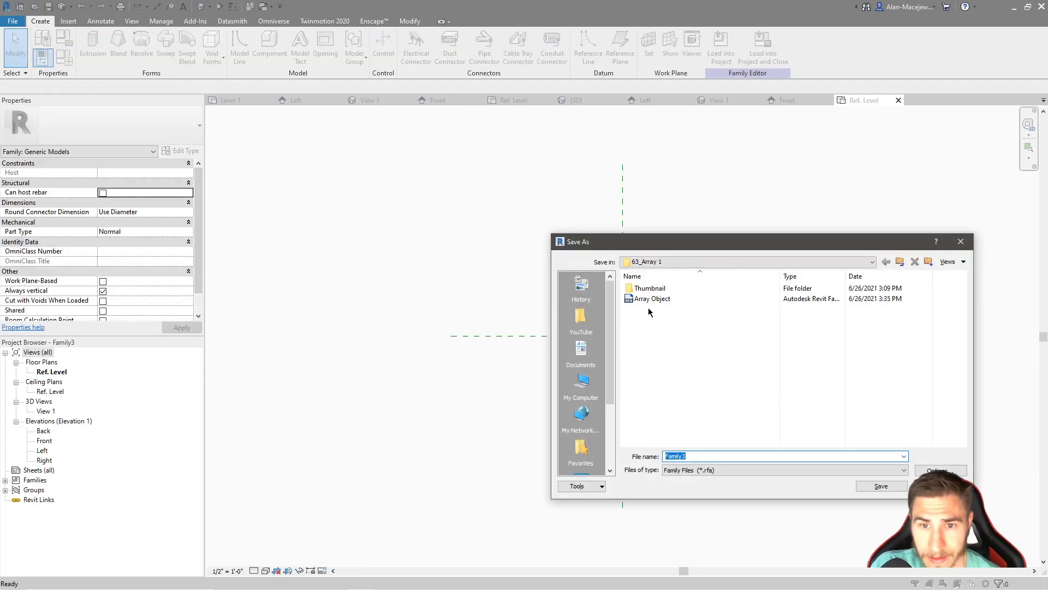
pyautogui.click(651, 298)
pyautogui.click(701, 454)
pyautogui.click(686, 457)
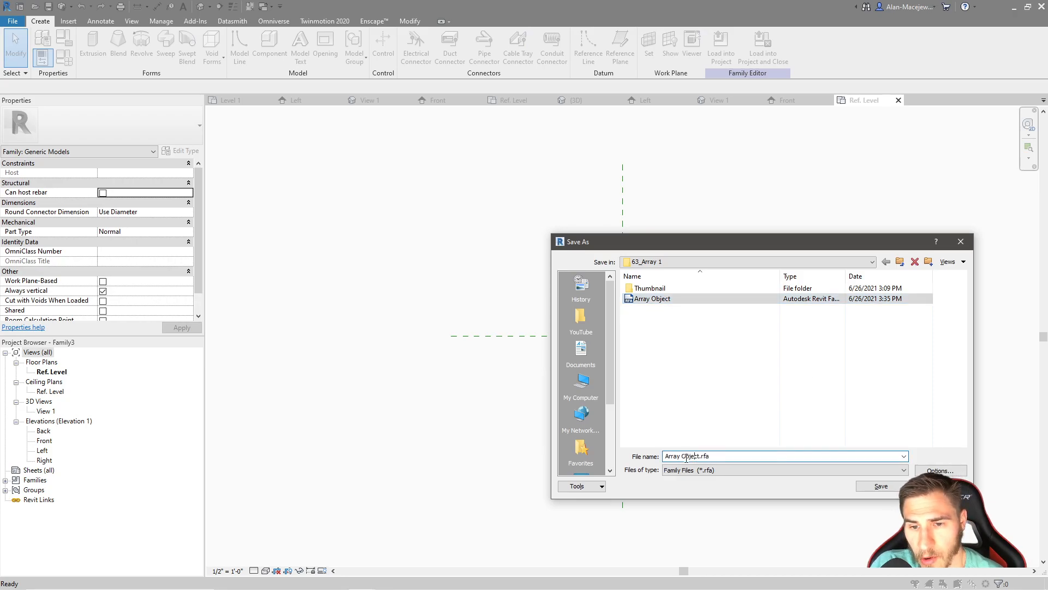
pyautogui.moveTo(699, 456); pyautogui.dragTo(682, 456)
pyautogui.press('BackSpace')
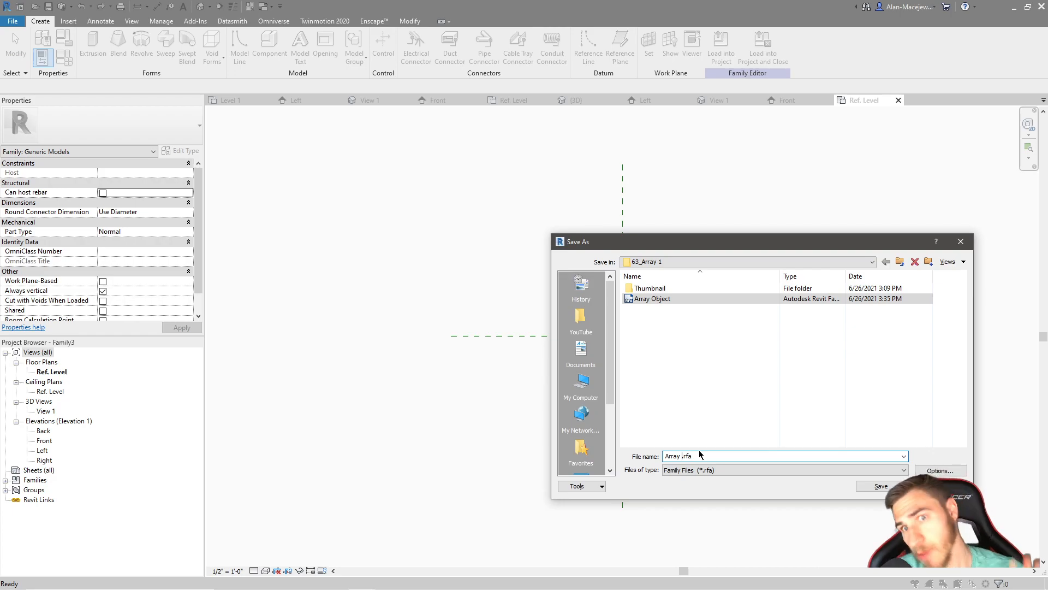
pyautogui.write('Hor')
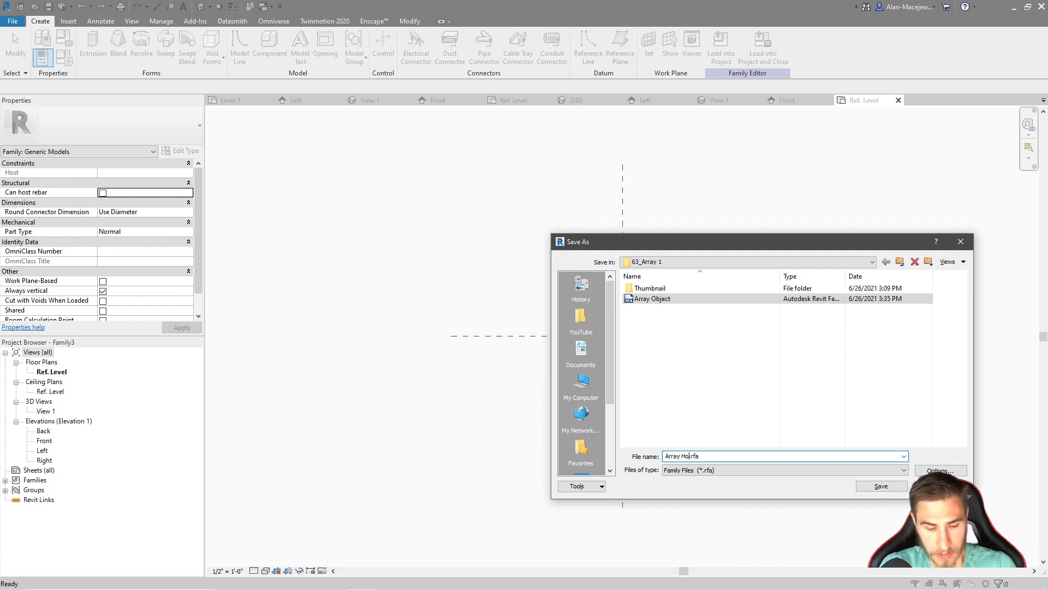
pyautogui.write('izontal')
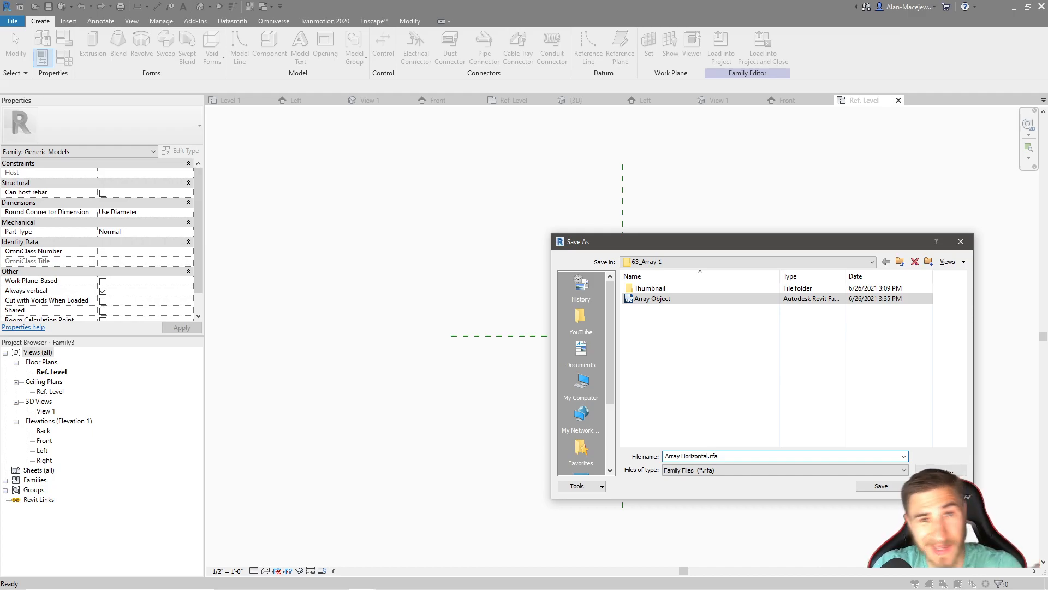
pyautogui.click(881, 487)
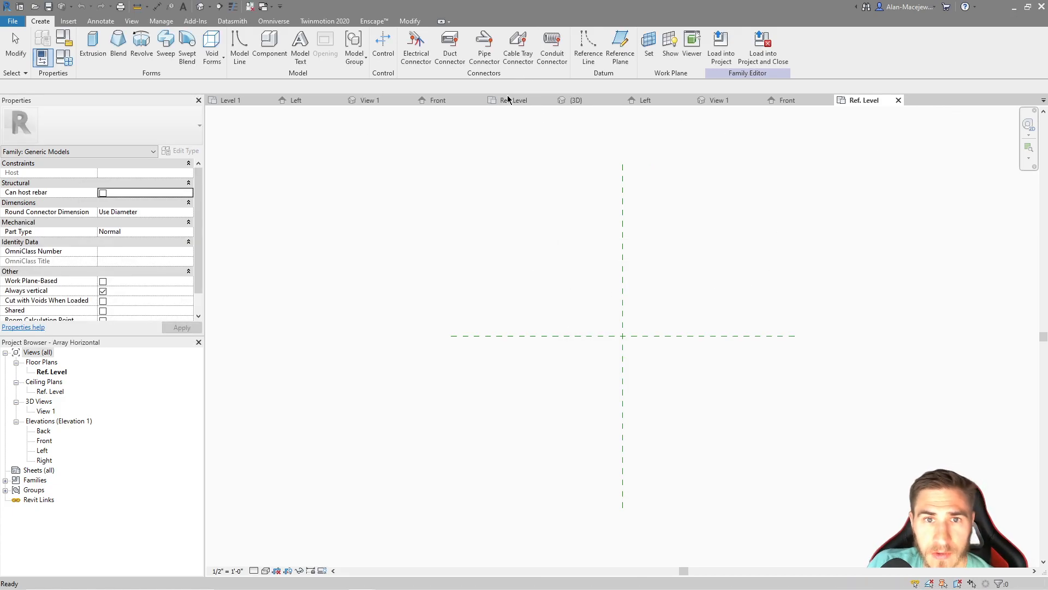
# Load the Array Object family into Array Horizontal.rfa only and close the Array Object family
pyautogui.click(508, 99)
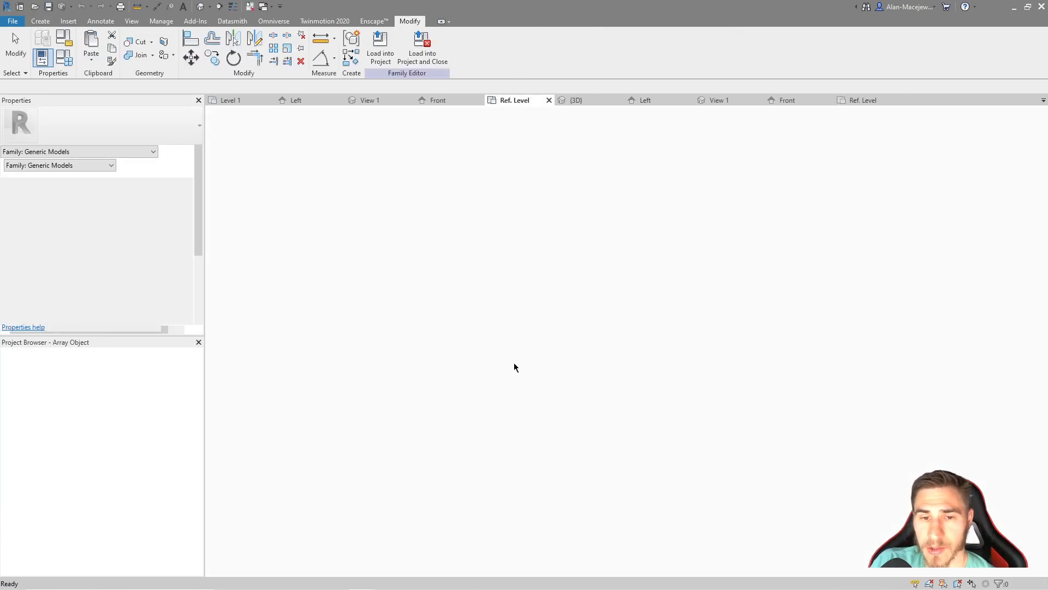
pyautogui.scroll(3, 644, 334)
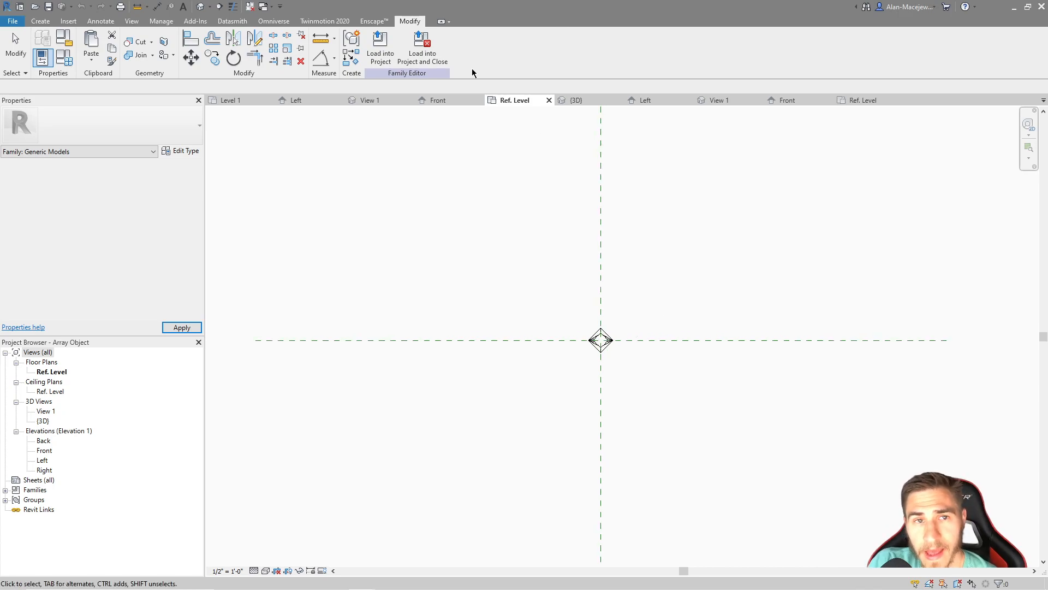
pyautogui.click(437, 44)
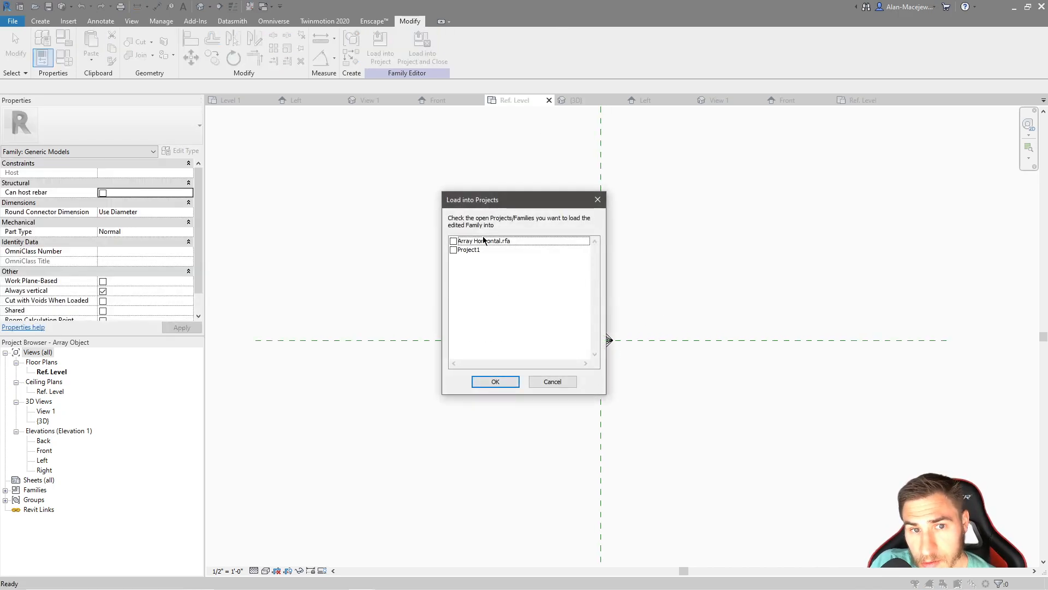
pyautogui.click(453, 242)
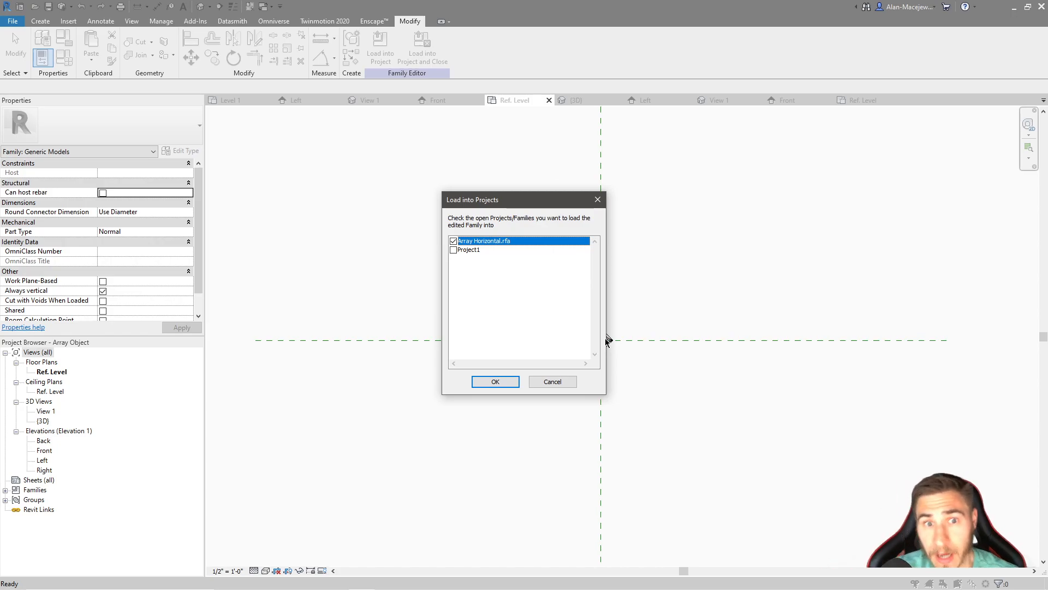
pyautogui.click(503, 379)
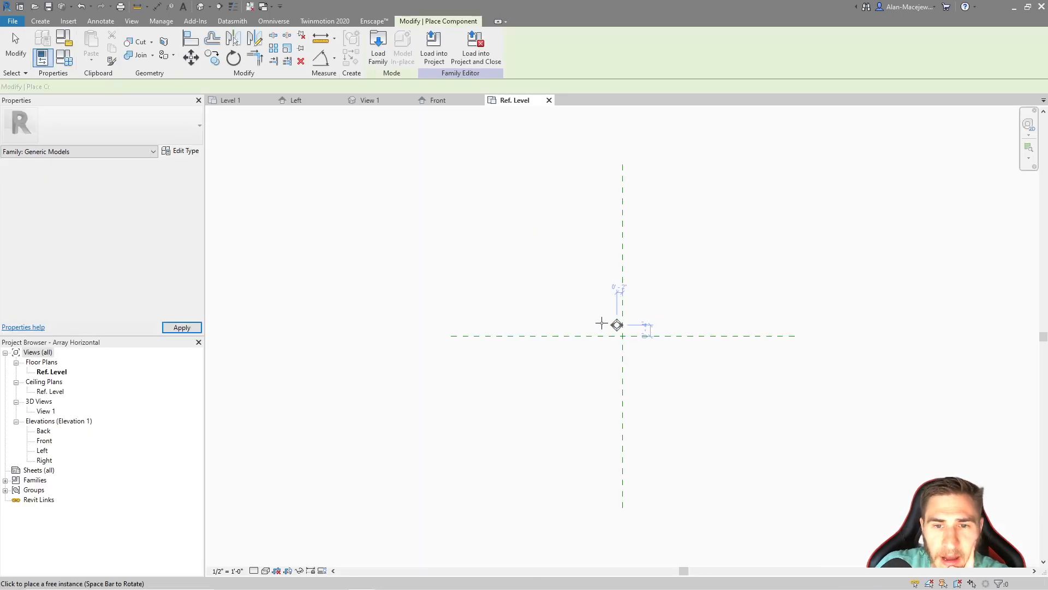
# Place one Array Object instance in the Ref. Level plan, above and to the right of the reference planes' intersection
pyautogui.scroll(2, 648, 297)
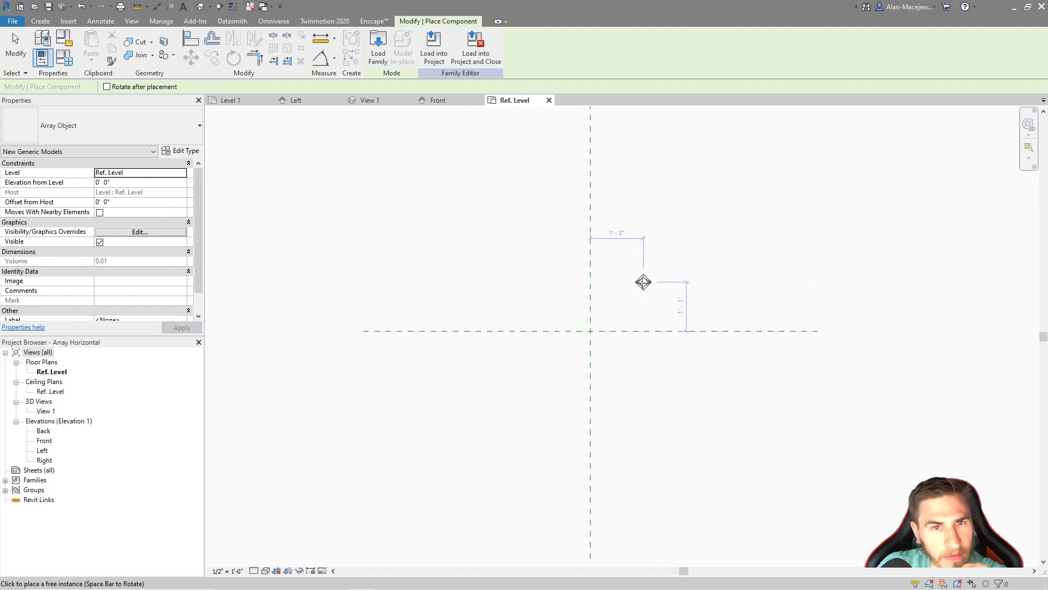
pyautogui.click(647, 255)
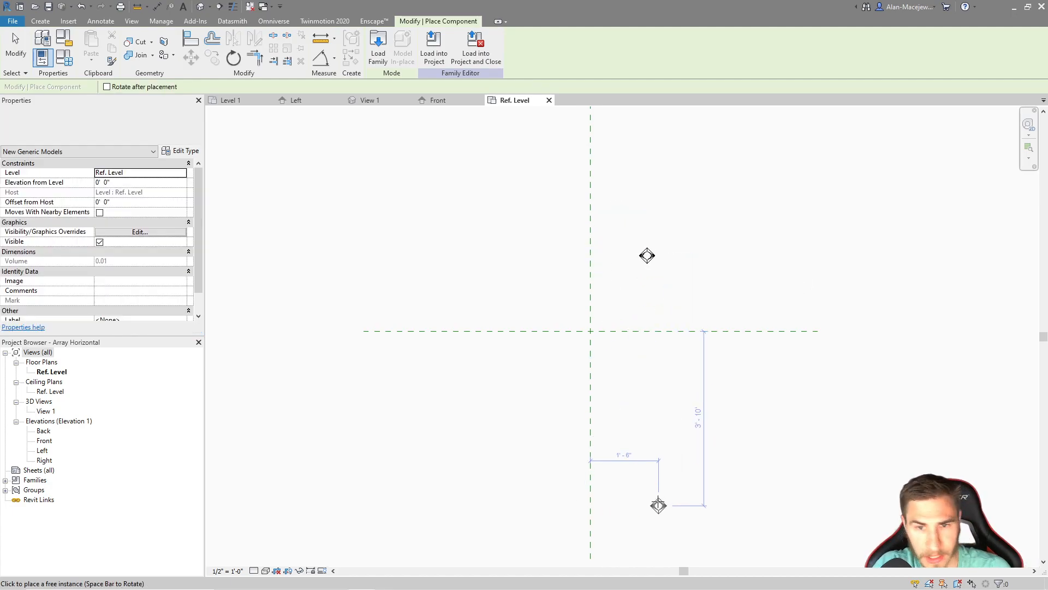
pyautogui.press('Escape')
pyautogui.press('Escape')
# Align the Array Object's Center (Front/Back) plane to the horizontal reference plane and lock the alignment
pyautogui.press('a')
pyautogui.press('l')
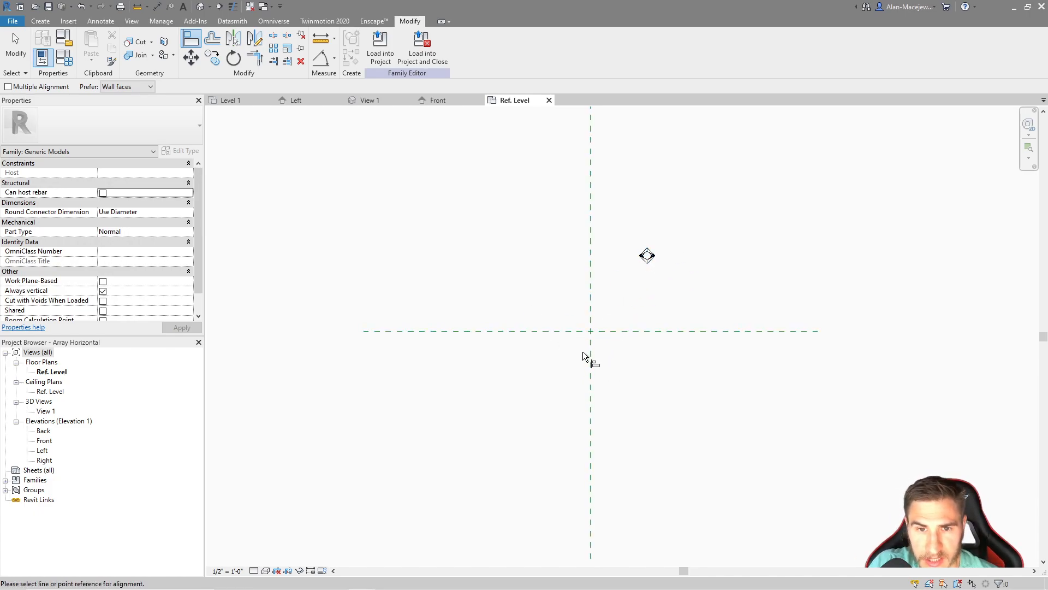
pyautogui.click(630, 331)
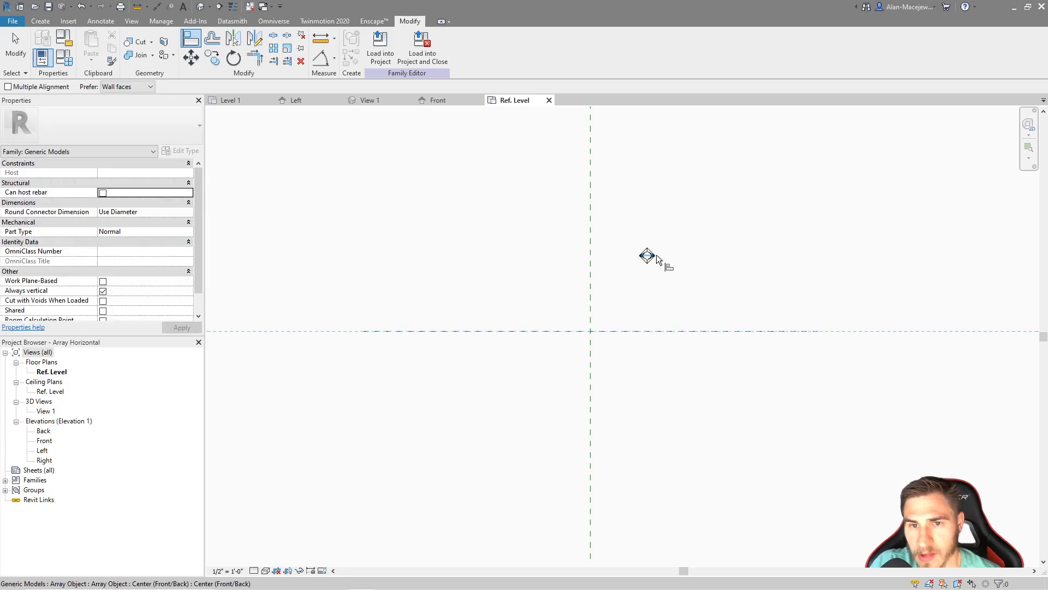
pyautogui.scroll(5, 645, 241)
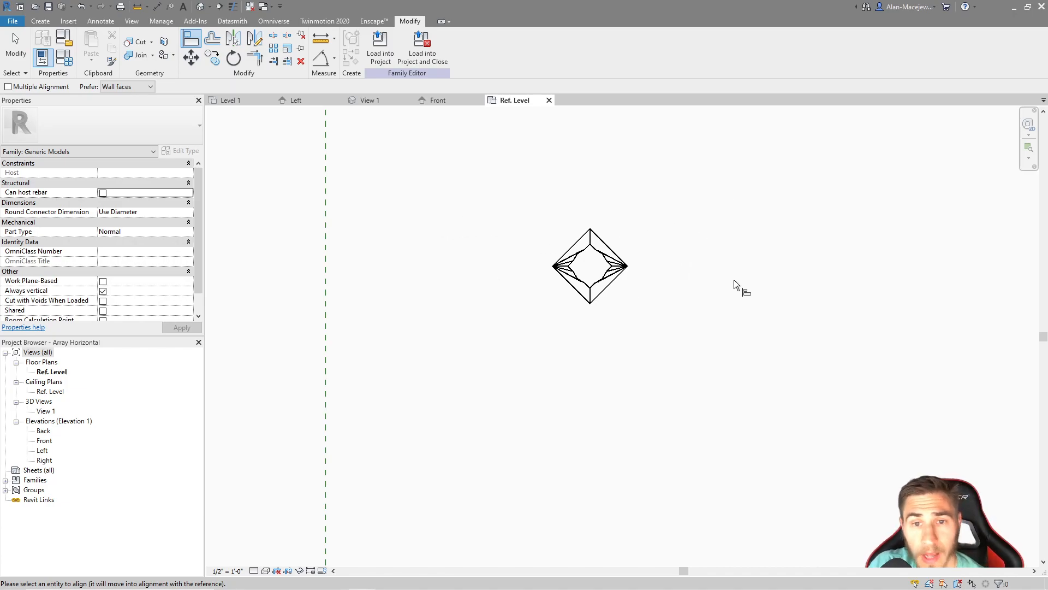
pyautogui.scroll(-4, 667, 216)
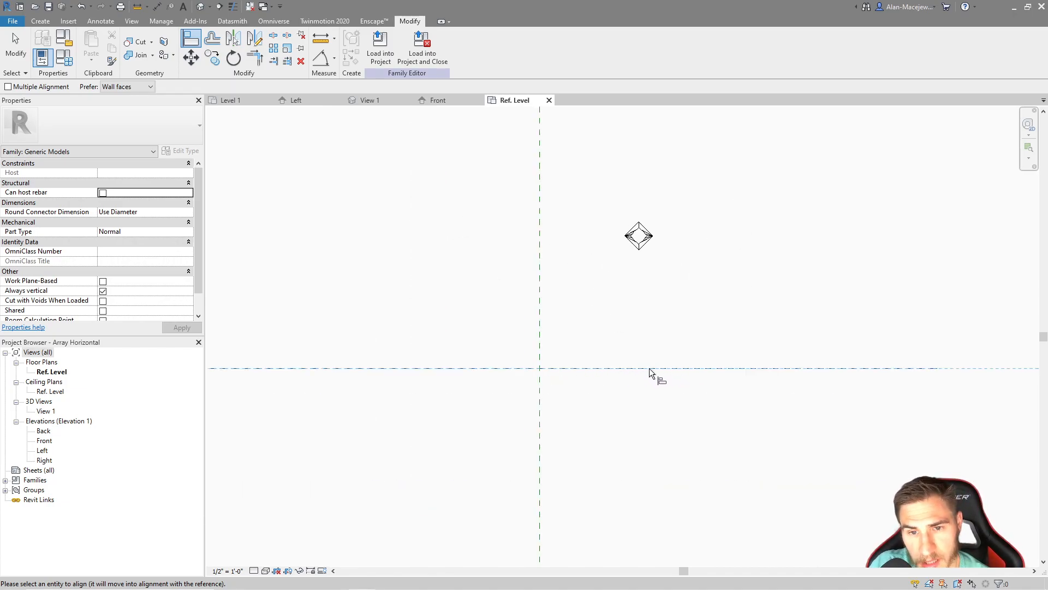
pyautogui.scroll(4, 755, 218)
pyautogui.scroll(3, 811, 291)
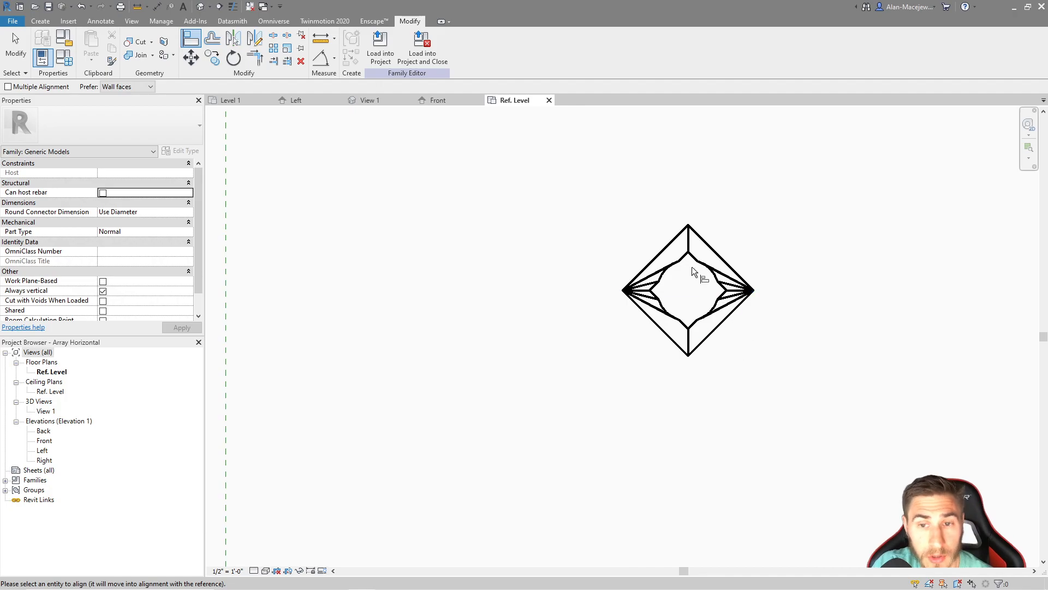
pyautogui.scroll(-3, 692, 267)
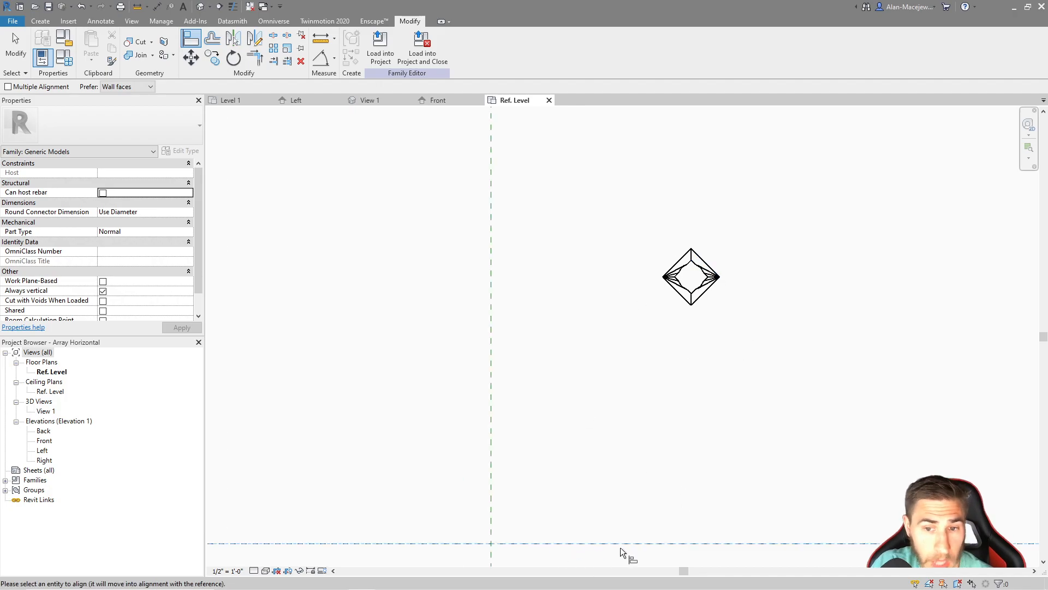
pyautogui.click(690, 277)
pyautogui.scroll(-2, 647, 273)
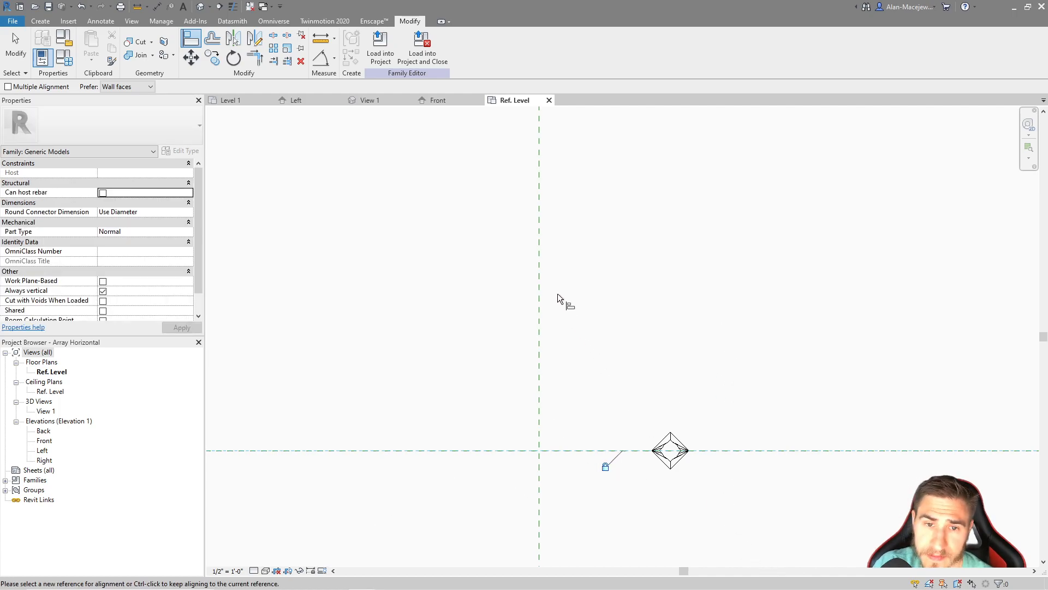
# Align the Array Object's left/right center to the vertical reference plane, lock the alignment, and select the object
pyautogui.click(540, 265)
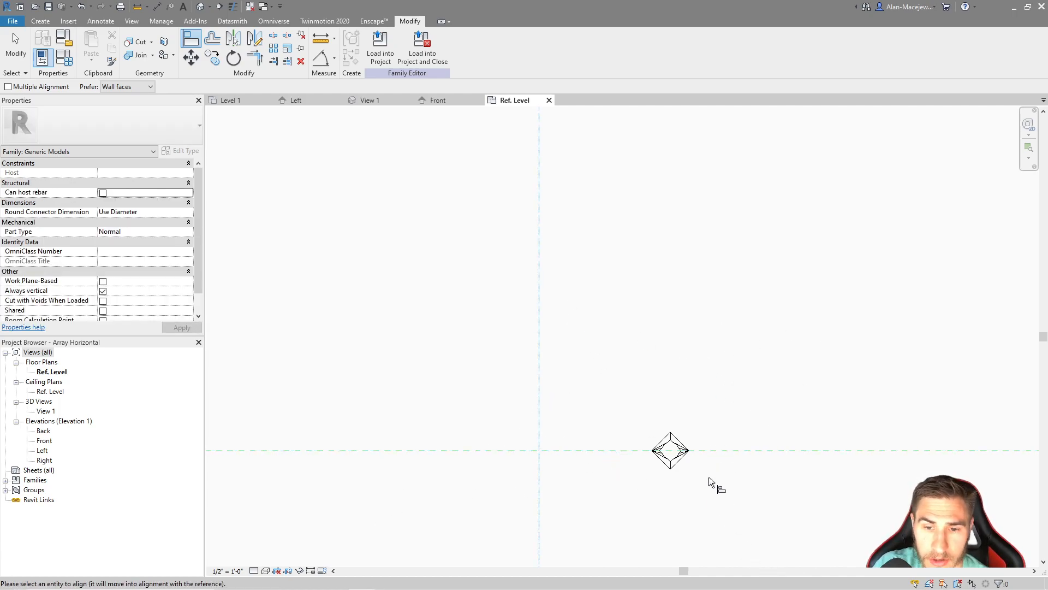
pyautogui.scroll(3, 660, 461)
pyautogui.click(658, 456)
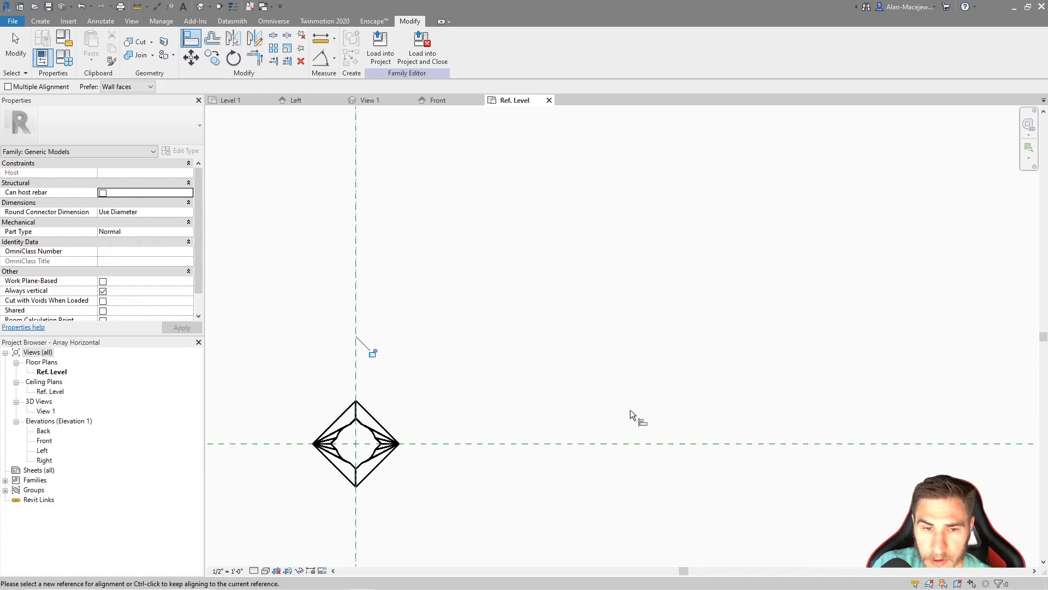
pyautogui.scroll(-3, 628, 393)
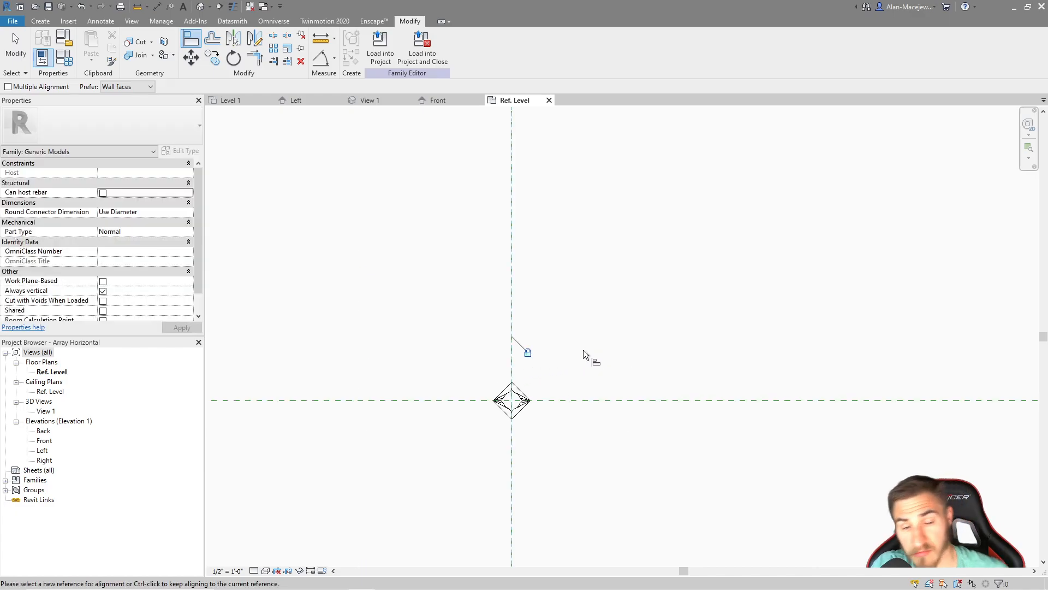
pyautogui.press('Escape')
pyautogui.press('Escape')
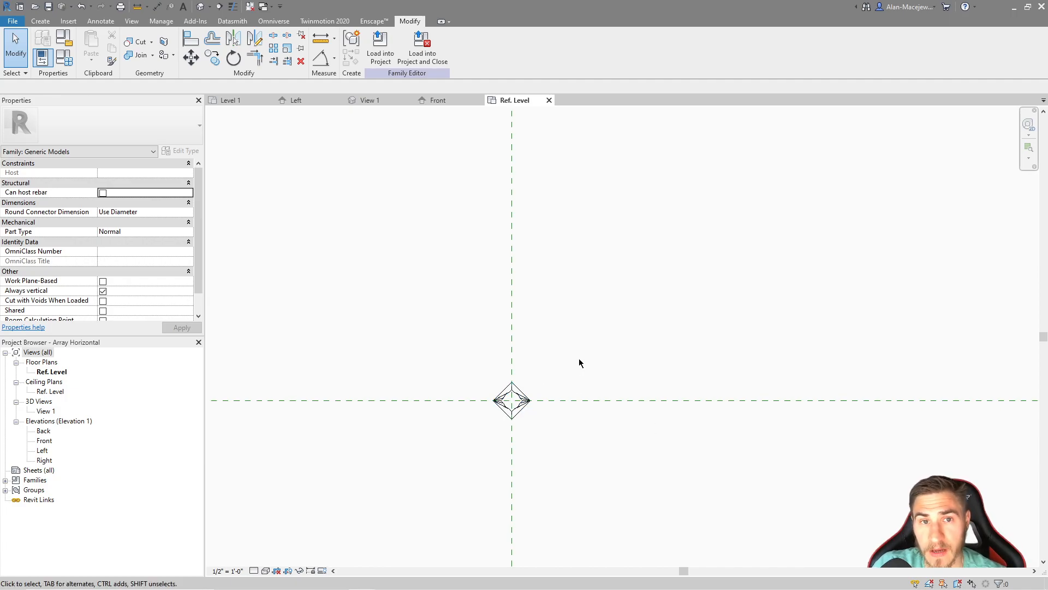
pyautogui.click(519, 405)
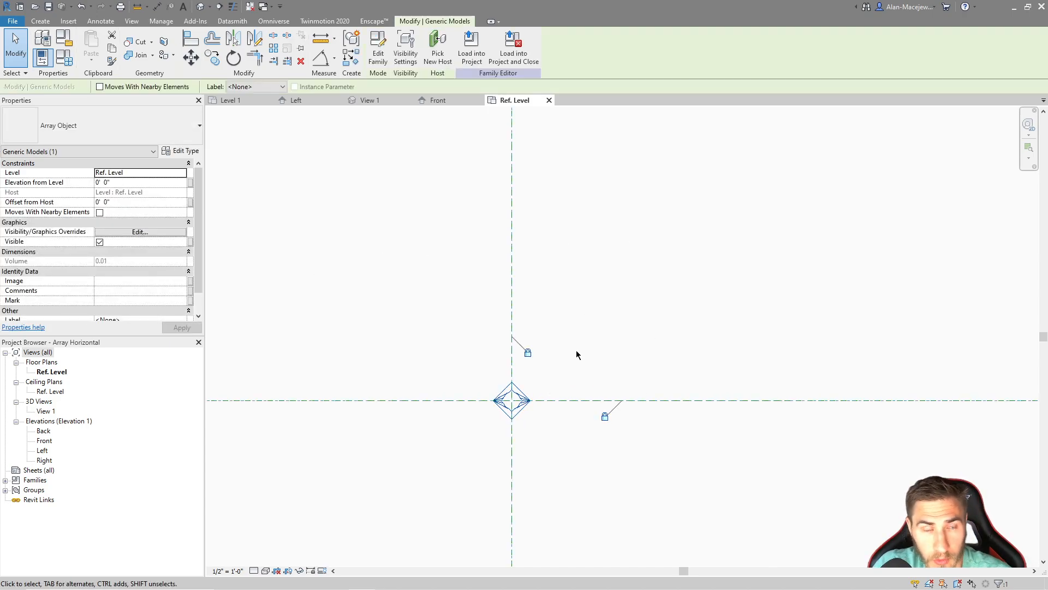
# Create a linear array of the Array Object, grouped and associated, placing the second member about 4 1/2" to the right along the horizontal plane
pyautogui.scroll(-1, 532, 344)
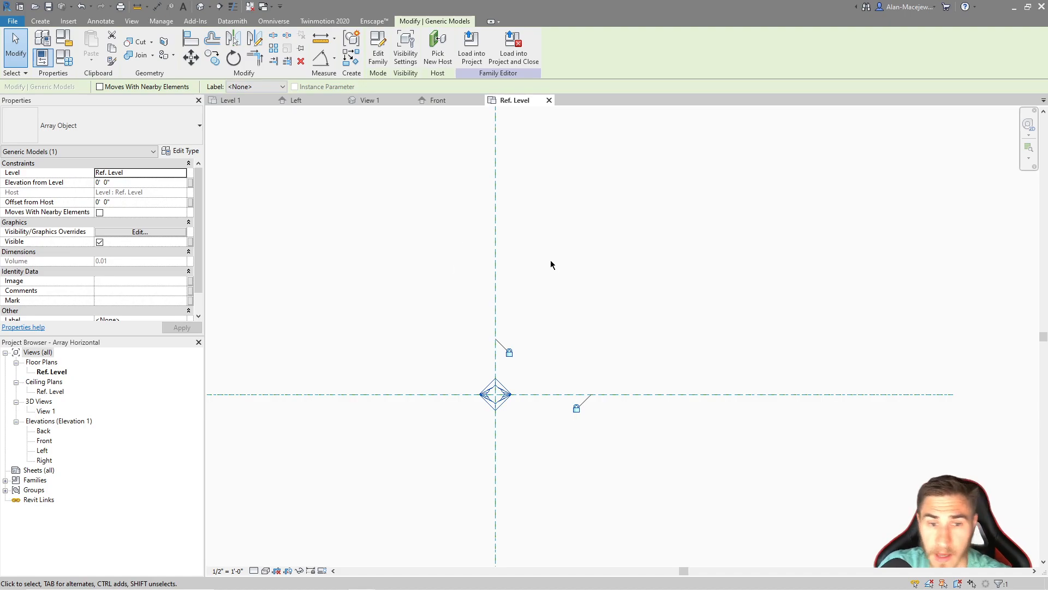
pyautogui.click(40, 22)
pyautogui.click(615, 254)
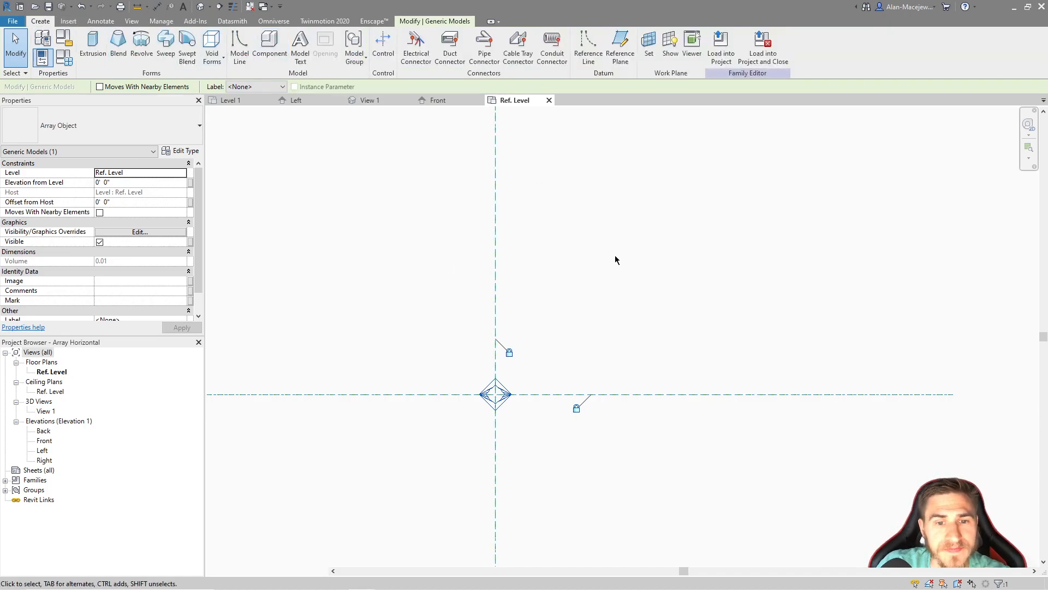
pyautogui.click(500, 399)
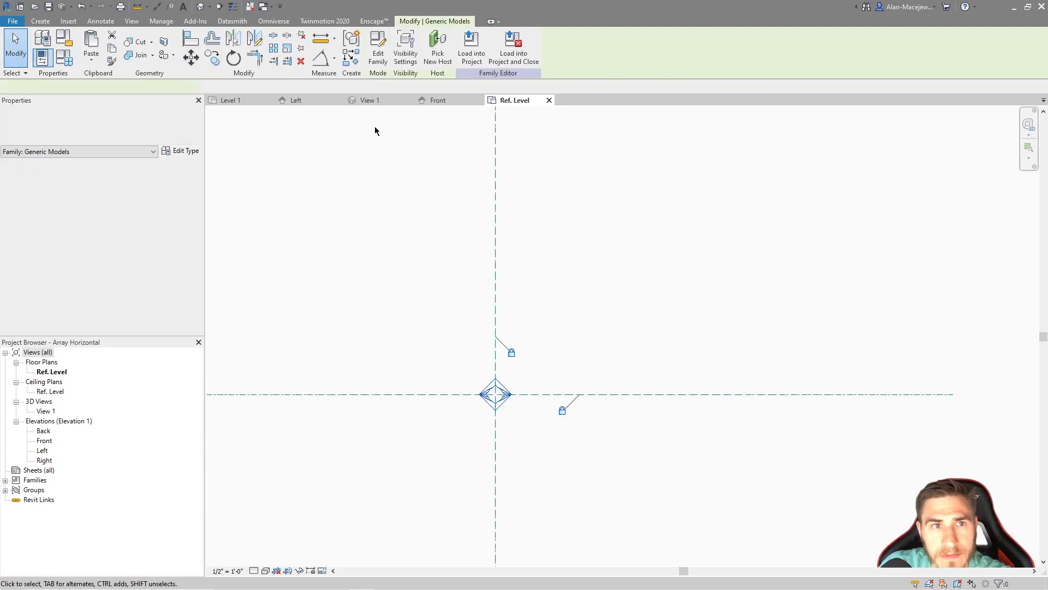
pyautogui.click(274, 49)
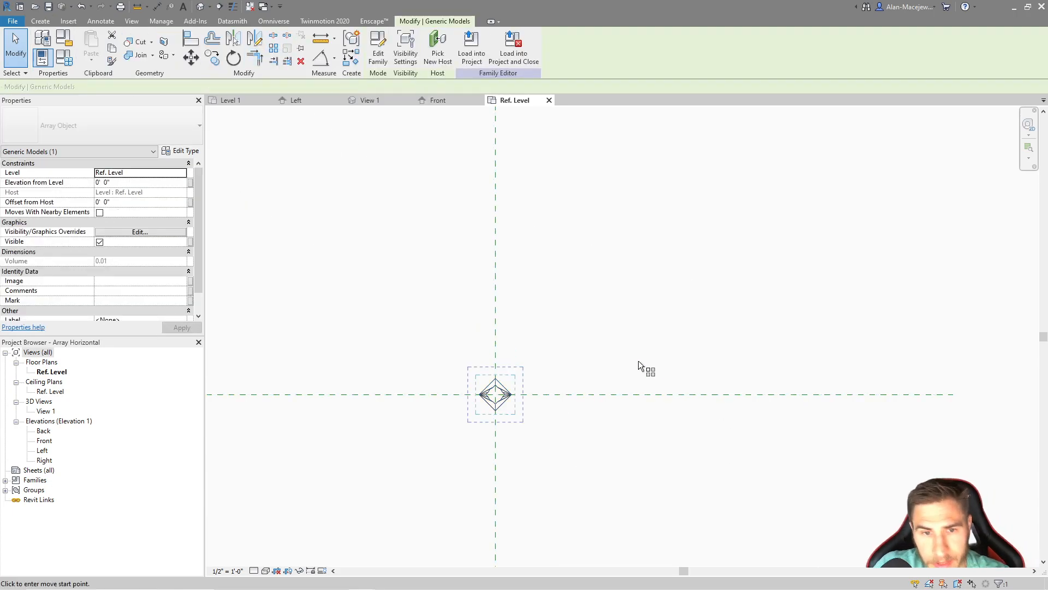
pyautogui.click(495, 360)
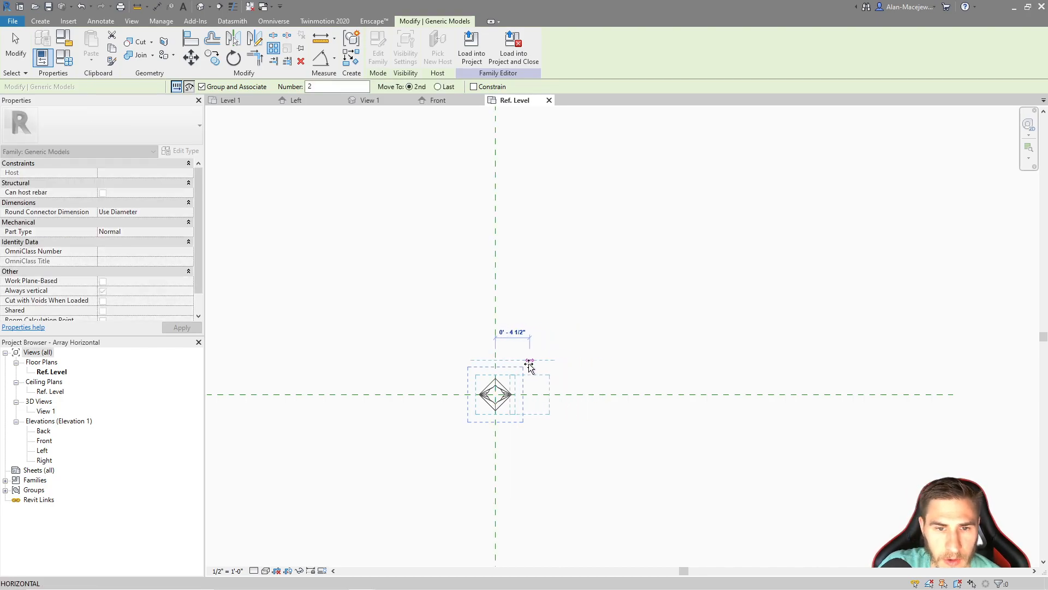
pyautogui.scroll(4, 524, 363)
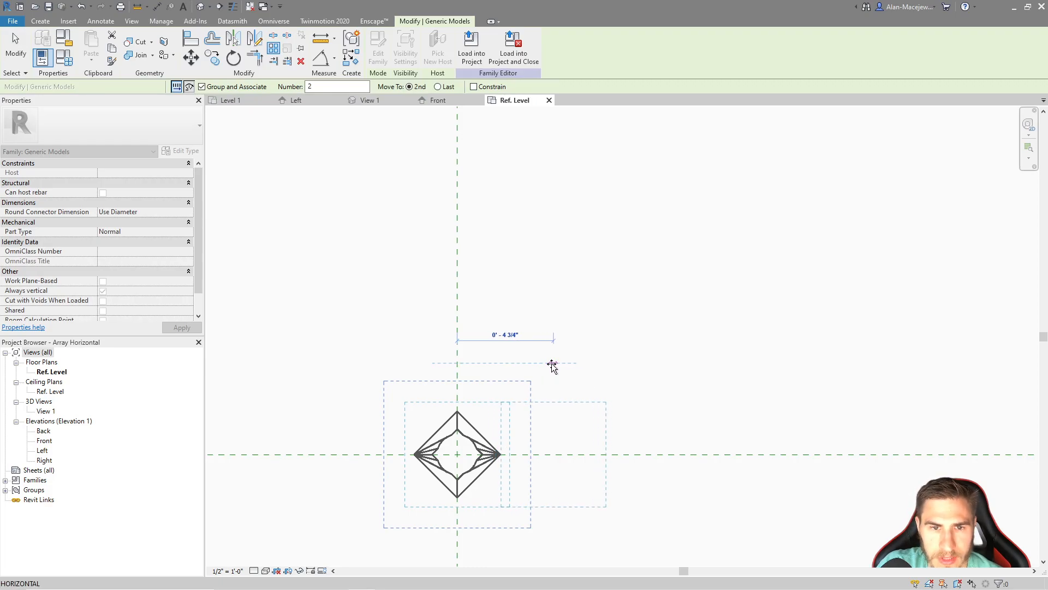
pyautogui.click(549, 363)
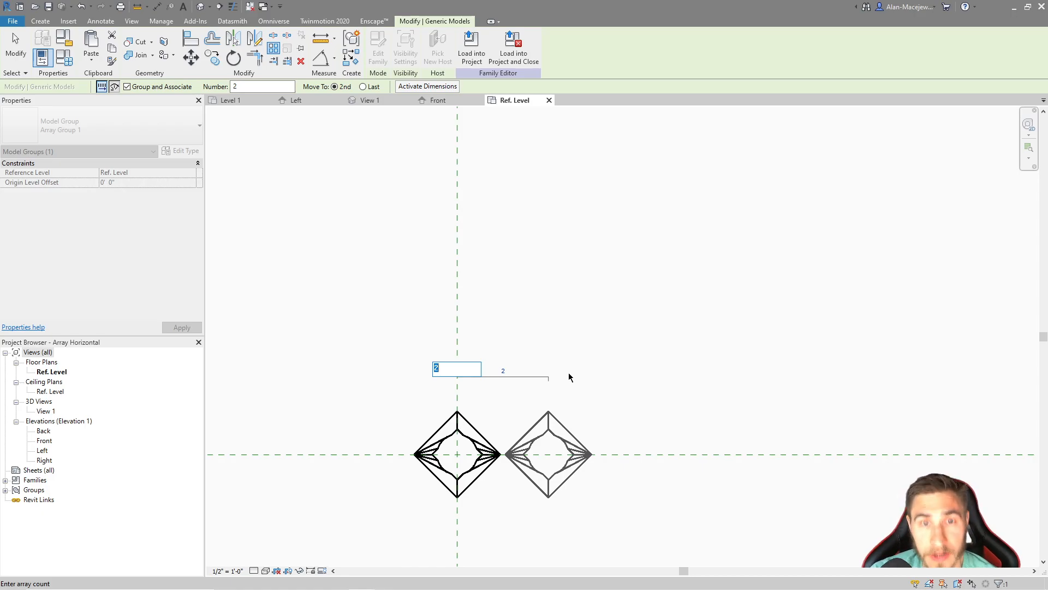
# Set the array count to 3 and clear the selection
pyautogui.write('3')
pyautogui.press('Return')
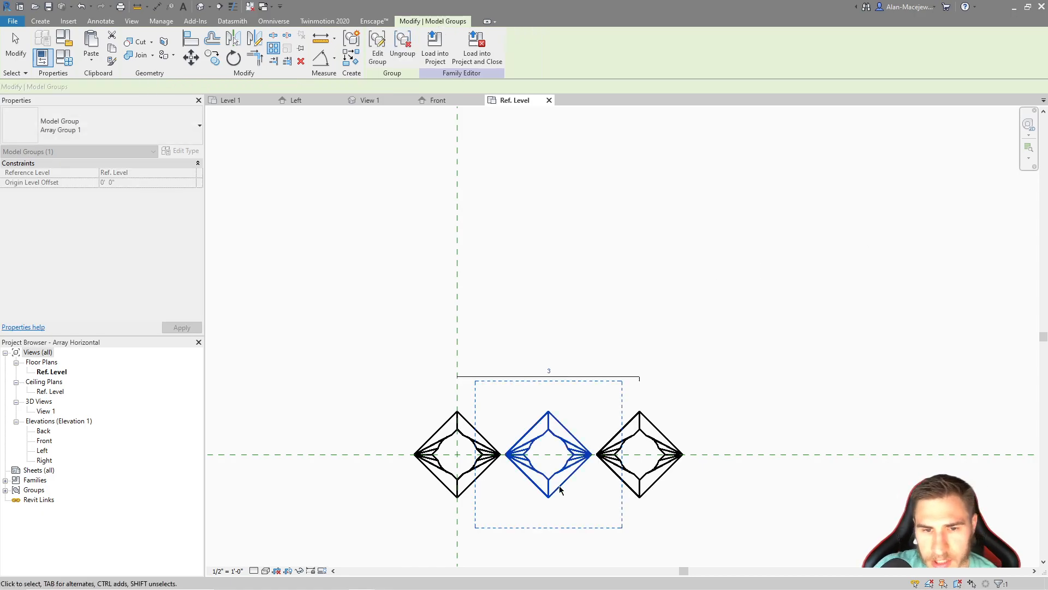
pyautogui.click(733, 334)
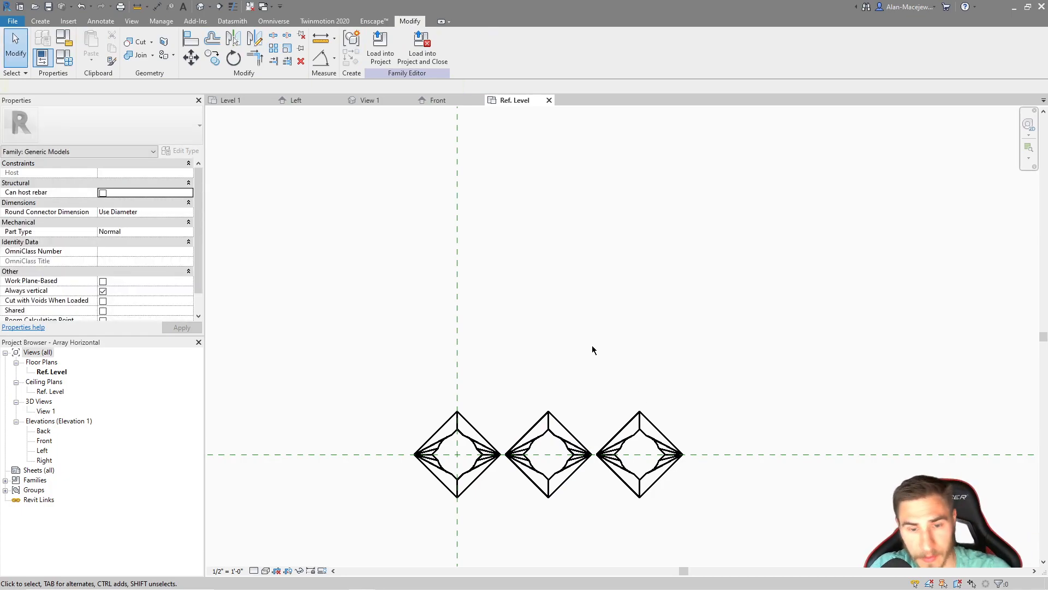
pyautogui.scroll(-2, 609, 331)
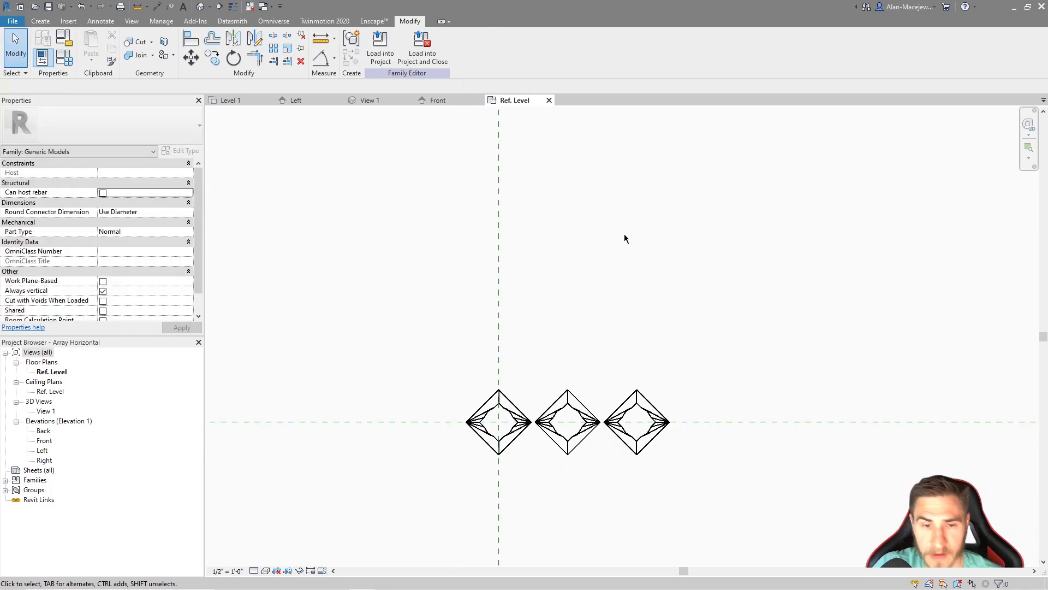
pyautogui.scroll(-1, 530, 319)
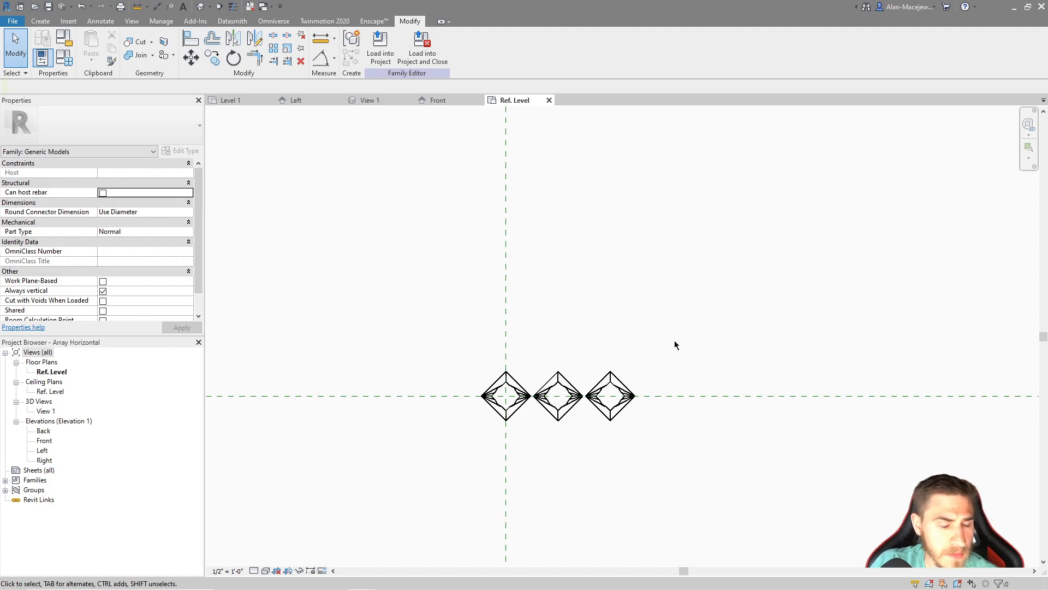
# Inspect the alignment locks of the nested object inside the first array group, and leave group editing without changes
pyautogui.click(487, 395)
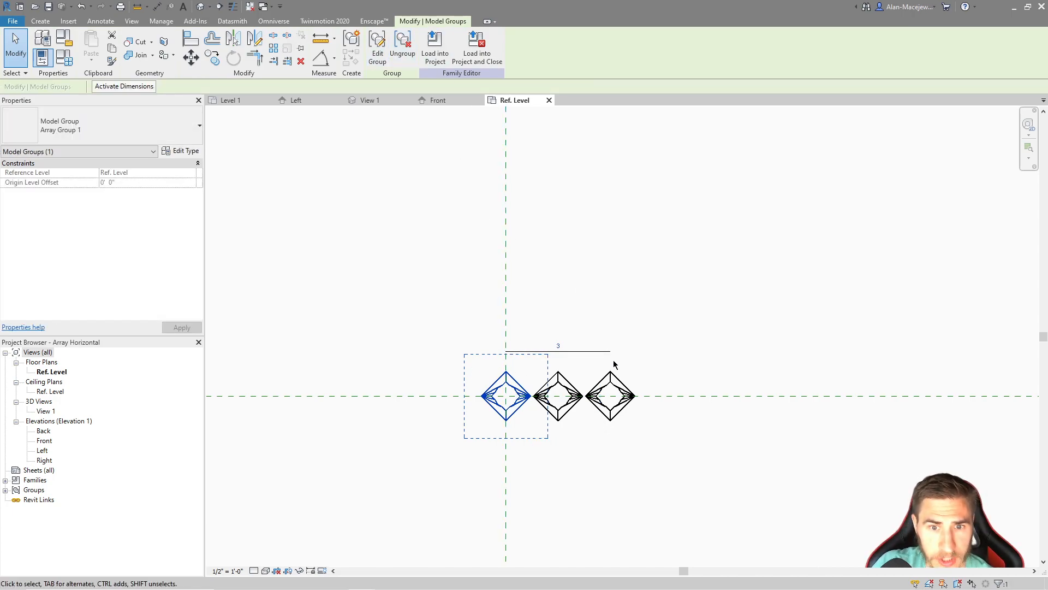
pyautogui.click(592, 252)
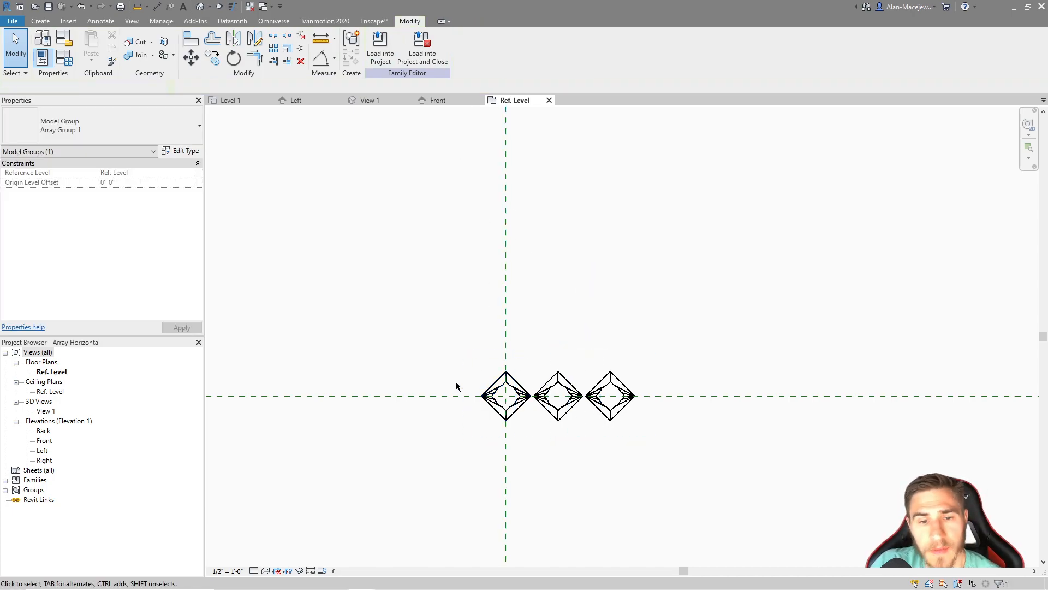
pyautogui.click(515, 402)
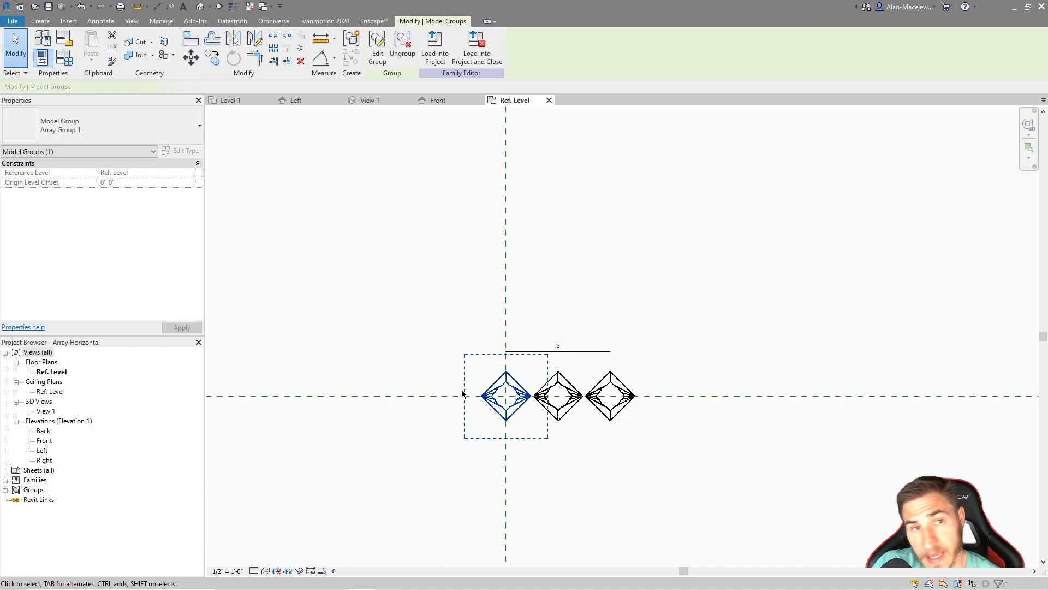
pyautogui.click(376, 49)
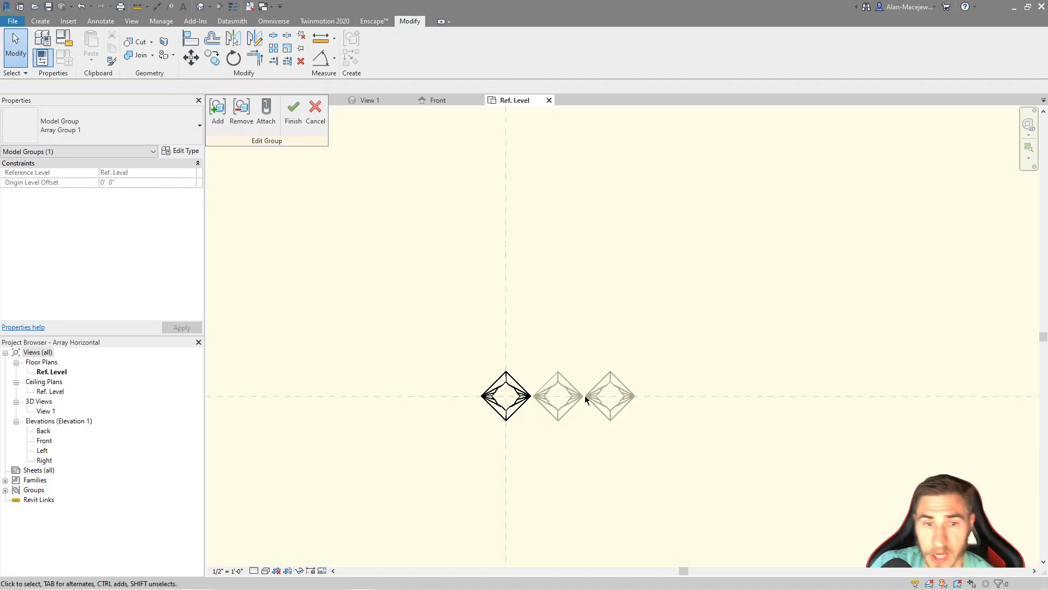
pyautogui.click(518, 384)
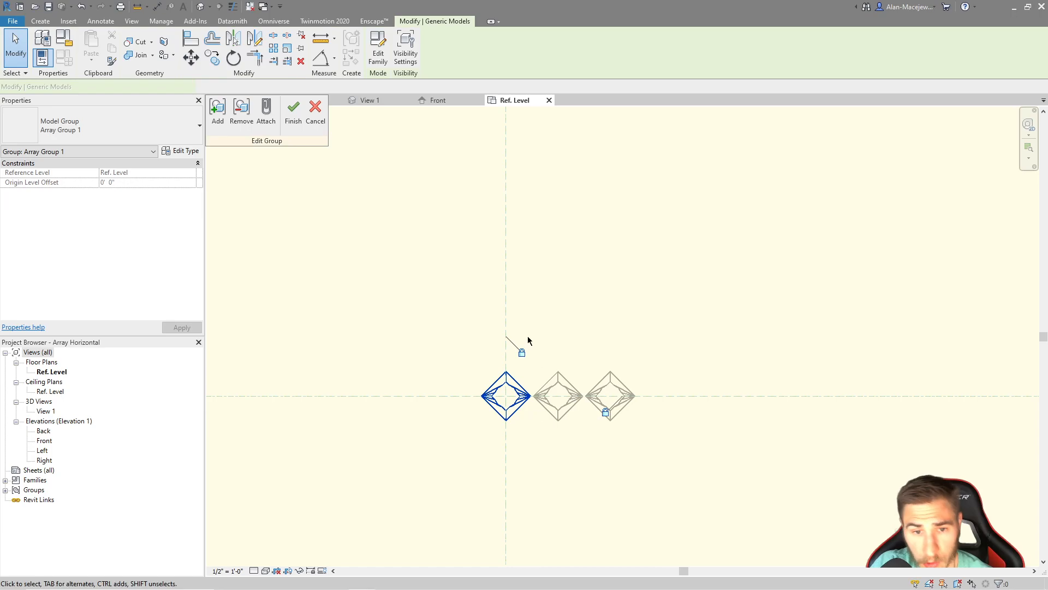
pyautogui.click(629, 289)
pyautogui.click(314, 117)
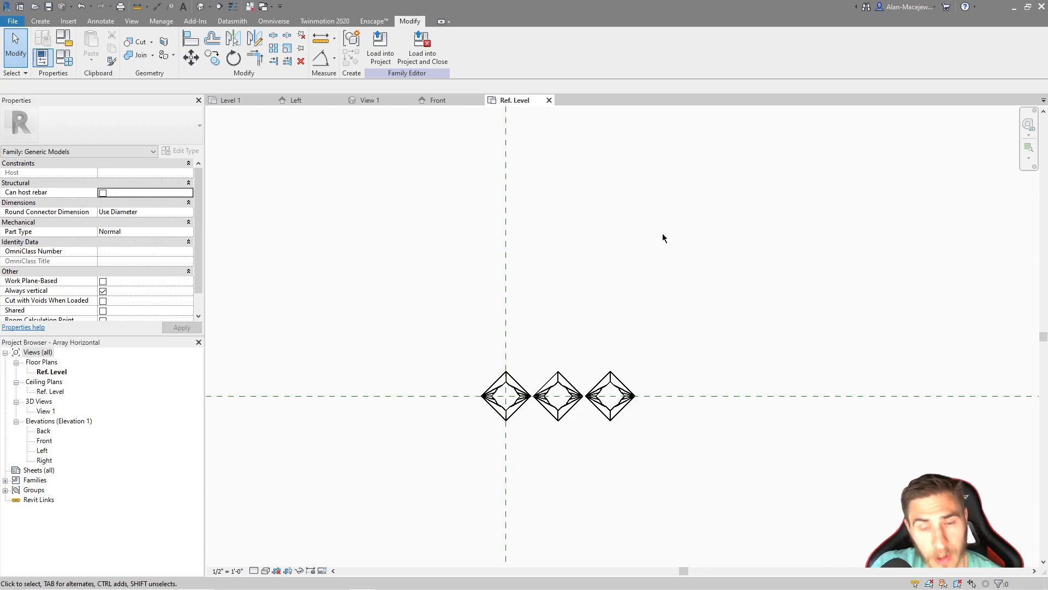
# Select the array's count line and label it with a new family parameter named Horizontal Number
pyautogui.click(546, 381)
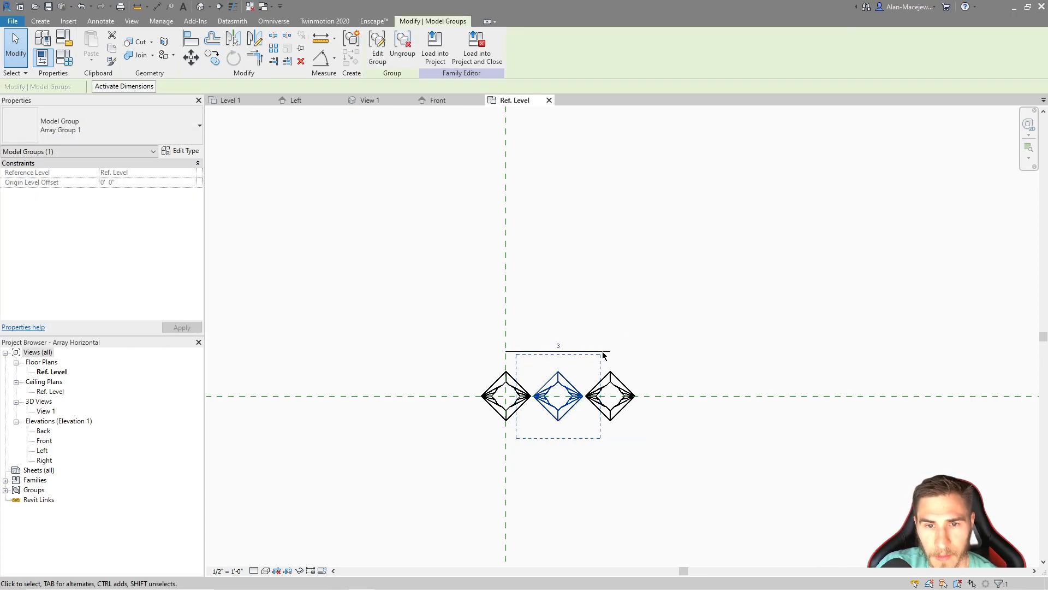
pyautogui.click(603, 353)
pyautogui.click(558, 347)
pyautogui.click(558, 348)
pyautogui.press('Return')
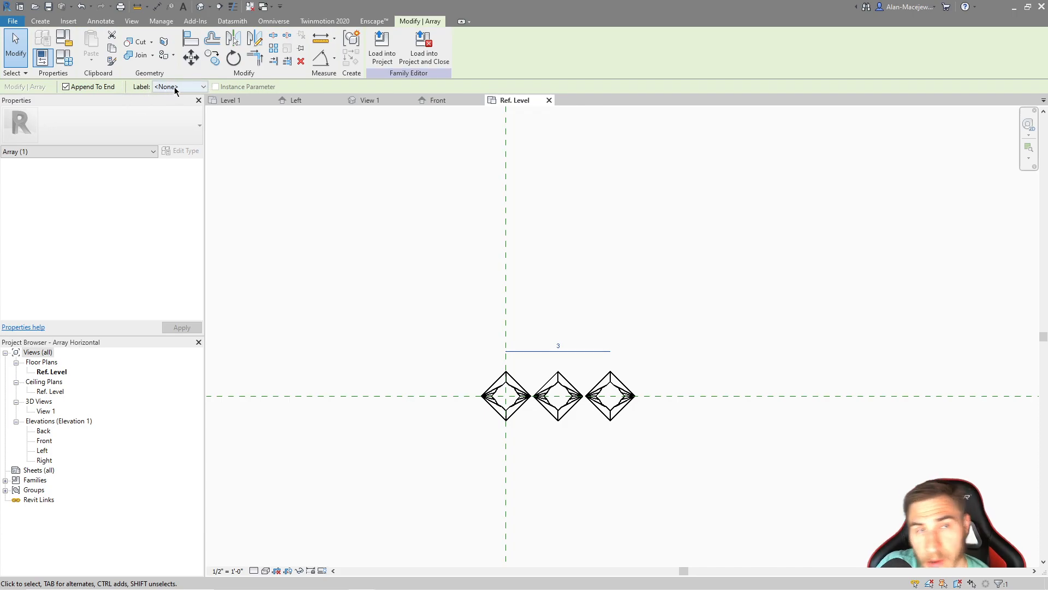
pyautogui.click(194, 89)
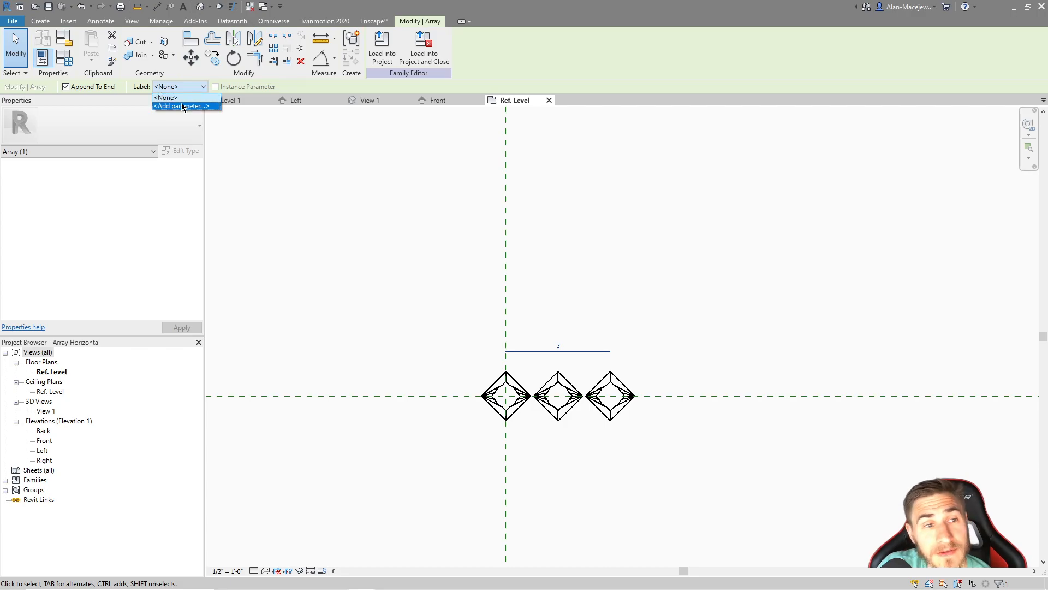
pyautogui.click(183, 107)
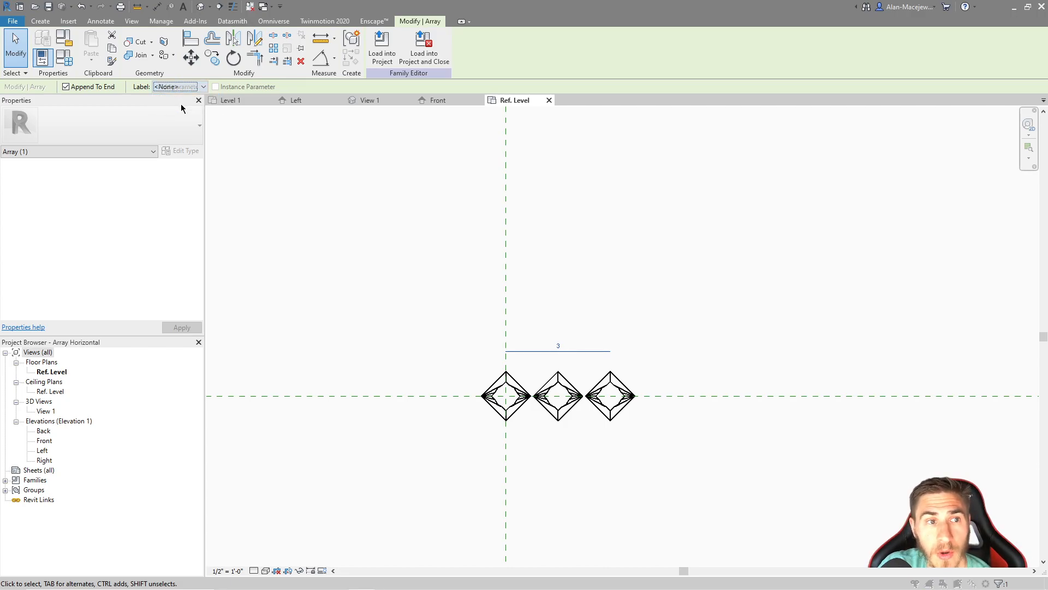
pyautogui.moveTo(860, 156); pyautogui.dragTo(760, 180)
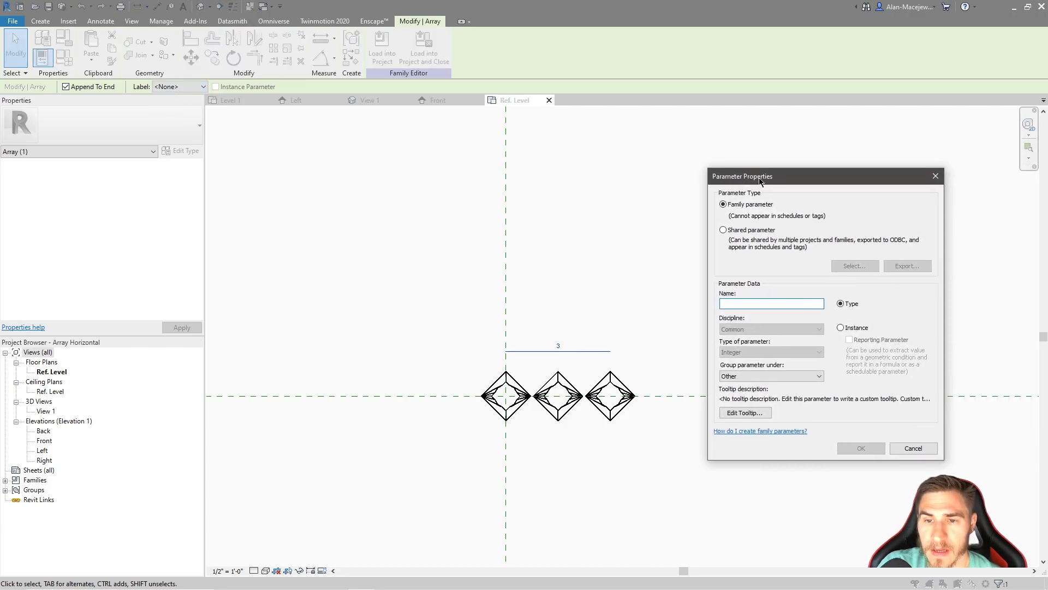
pyautogui.write('Hor')
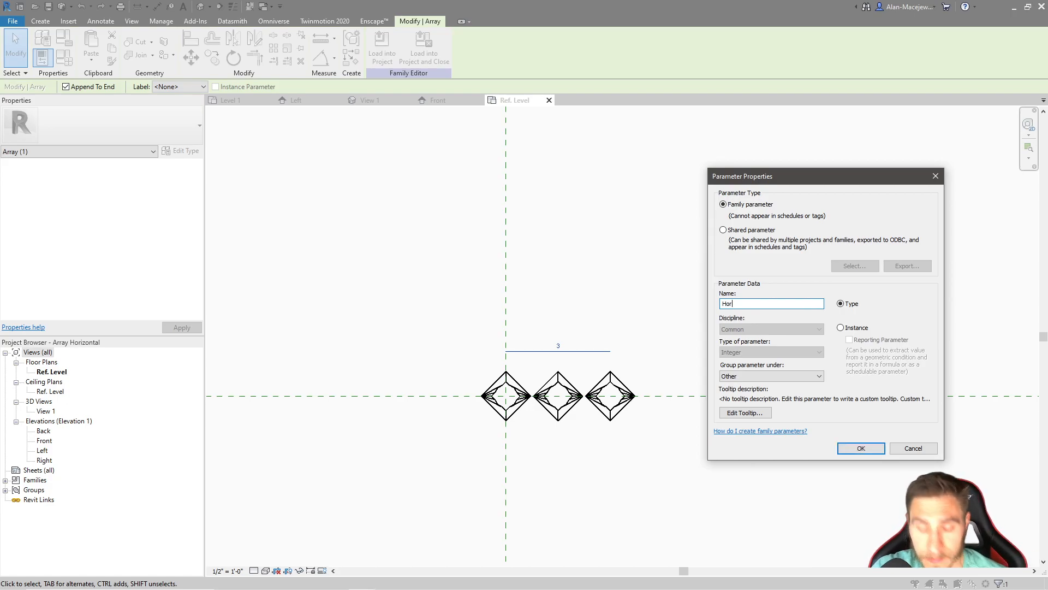
pyautogui.write('izontal Number')
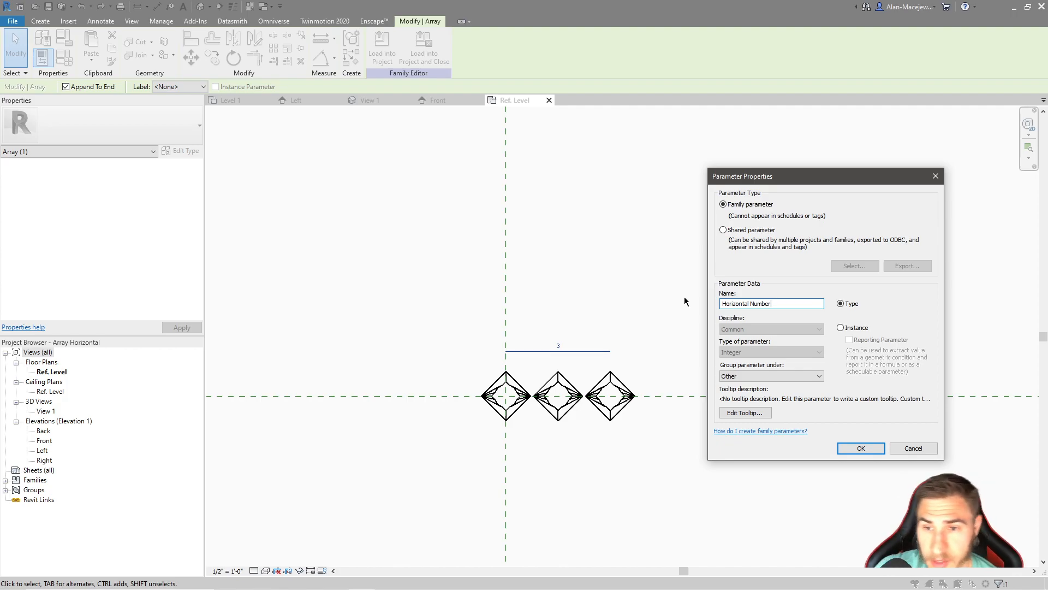
# Make Horizontal Number an instance parameter grouped under Constraints, and create it
pyautogui.click(844, 328)
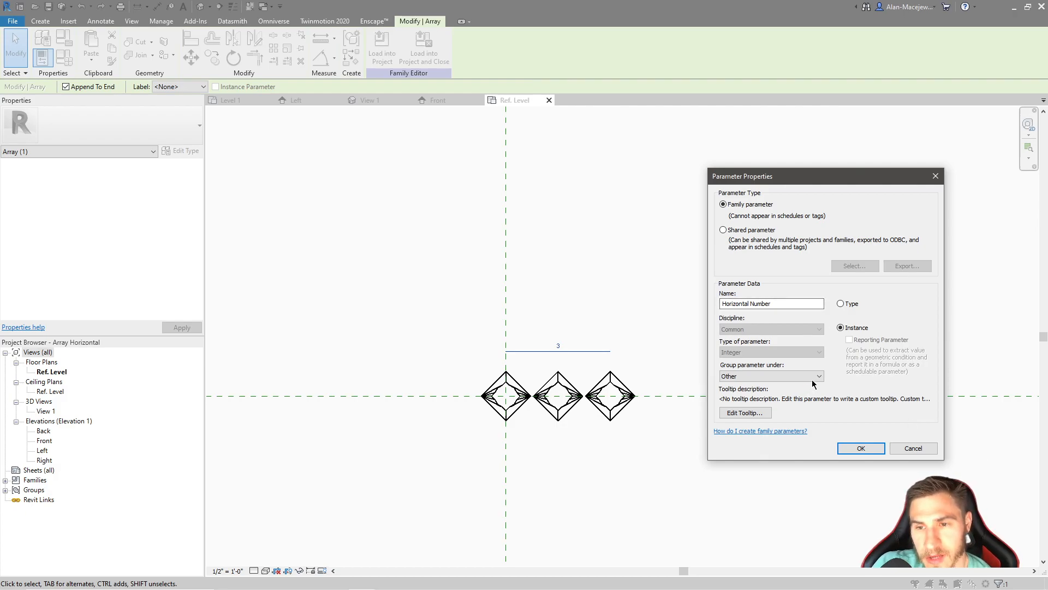
pyautogui.click(749, 382)
pyautogui.click(757, 377)
pyautogui.click(745, 379)
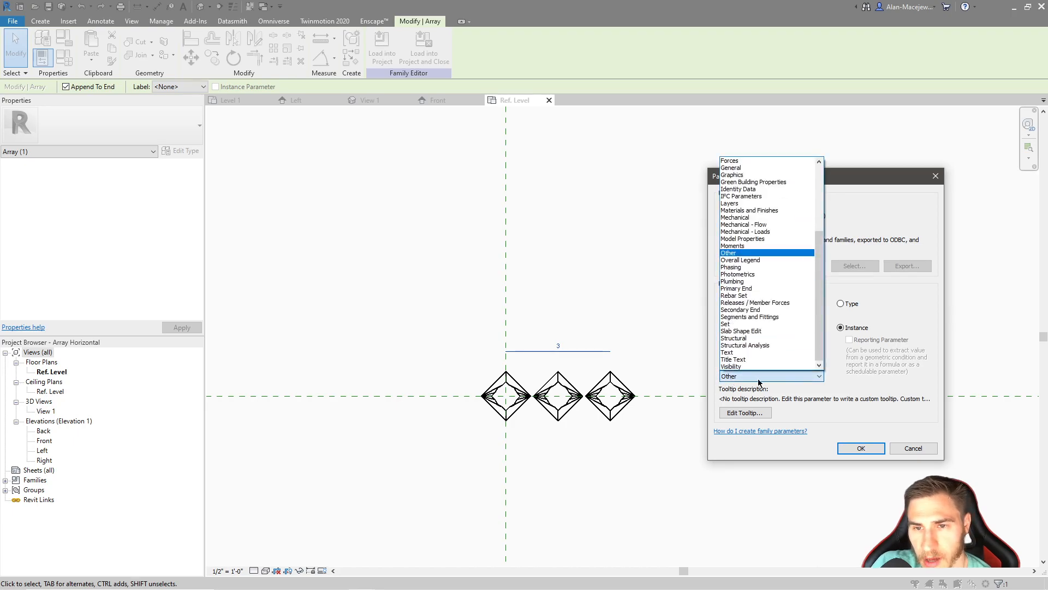
pyautogui.scroll(5, 814, 328)
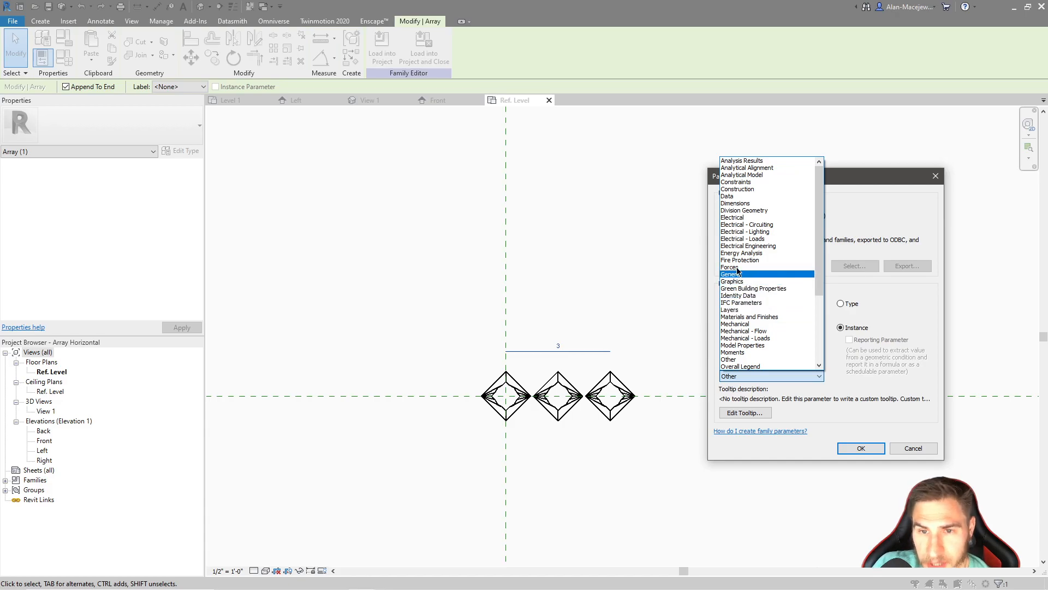
pyautogui.click(759, 183)
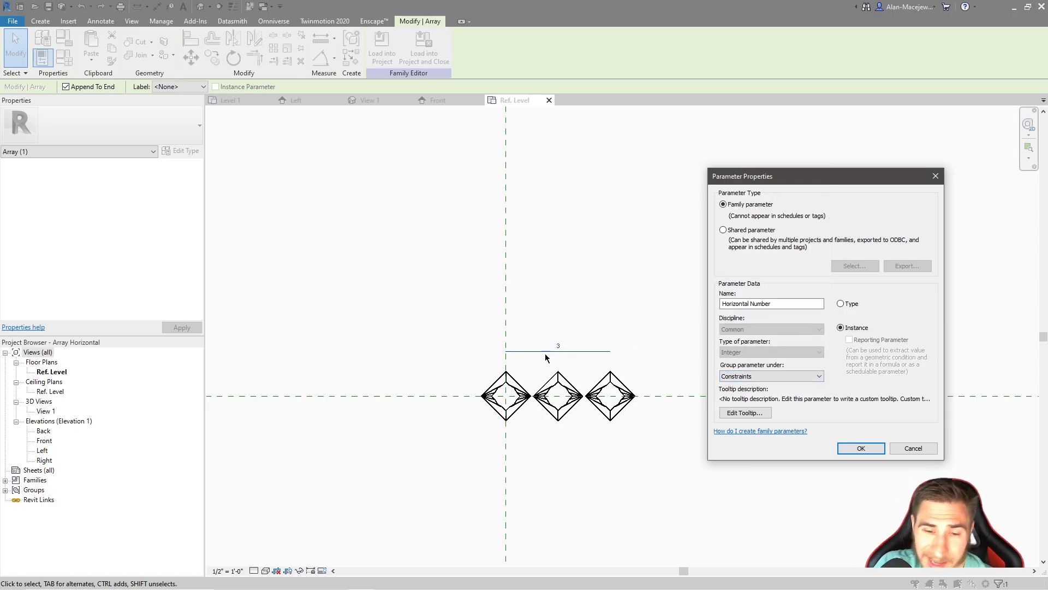
pyautogui.click(789, 376)
pyautogui.click(790, 376)
pyautogui.click(861, 448)
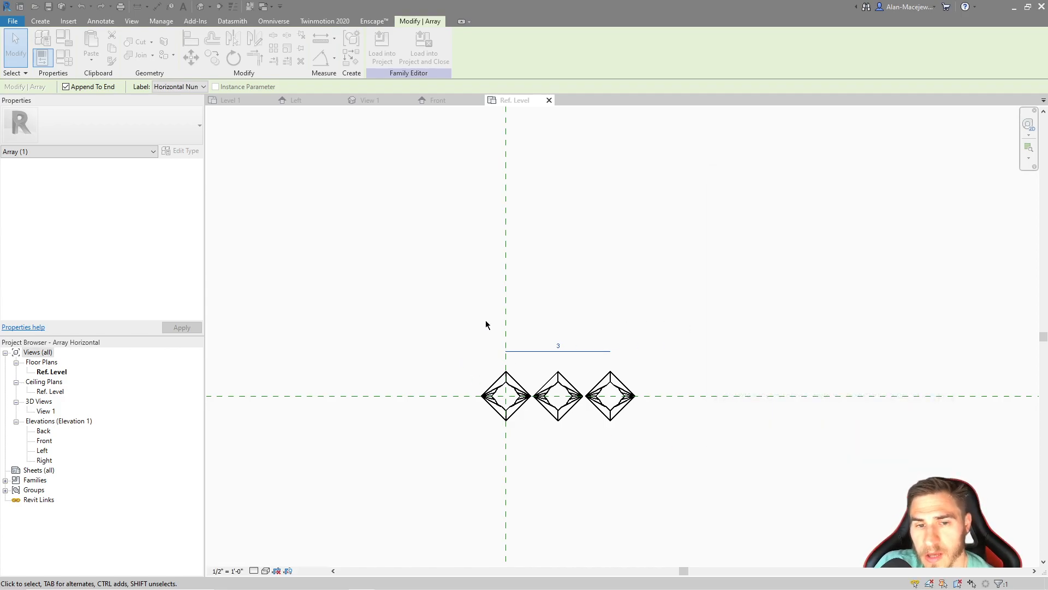
# Examine the Horizontal Number label on the array and its member groups, leaving nothing selected
pyautogui.scroll(3, 557, 373)
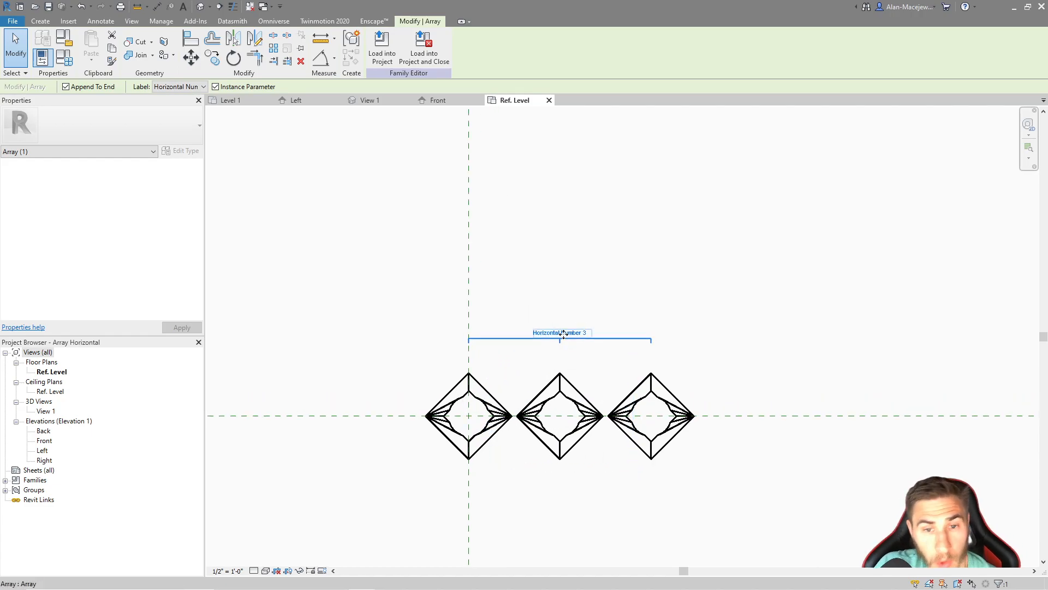
pyautogui.scroll(-1, 548, 385)
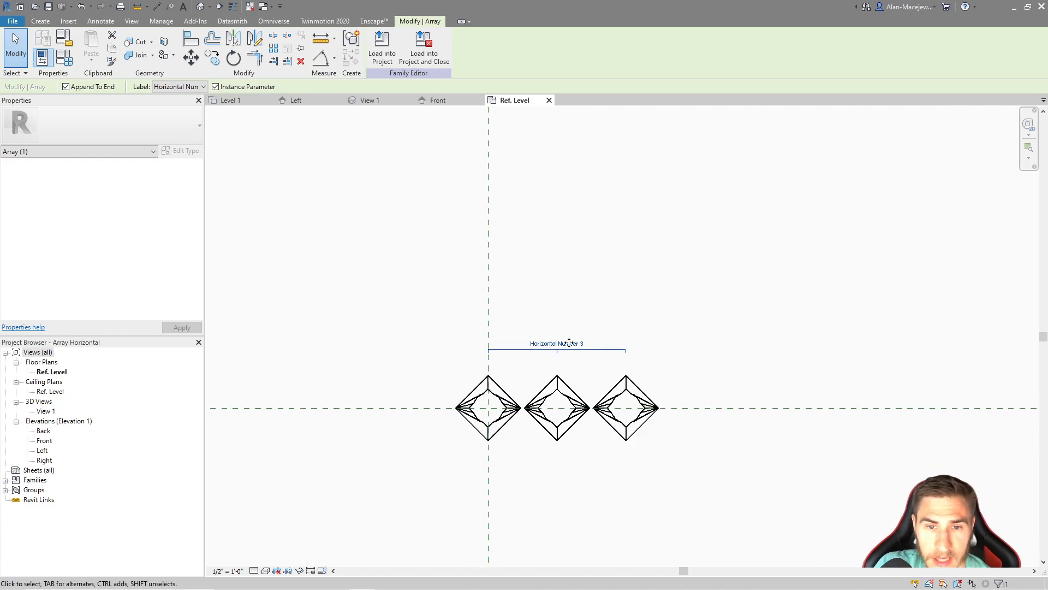
pyautogui.scroll(-1, 583, 342)
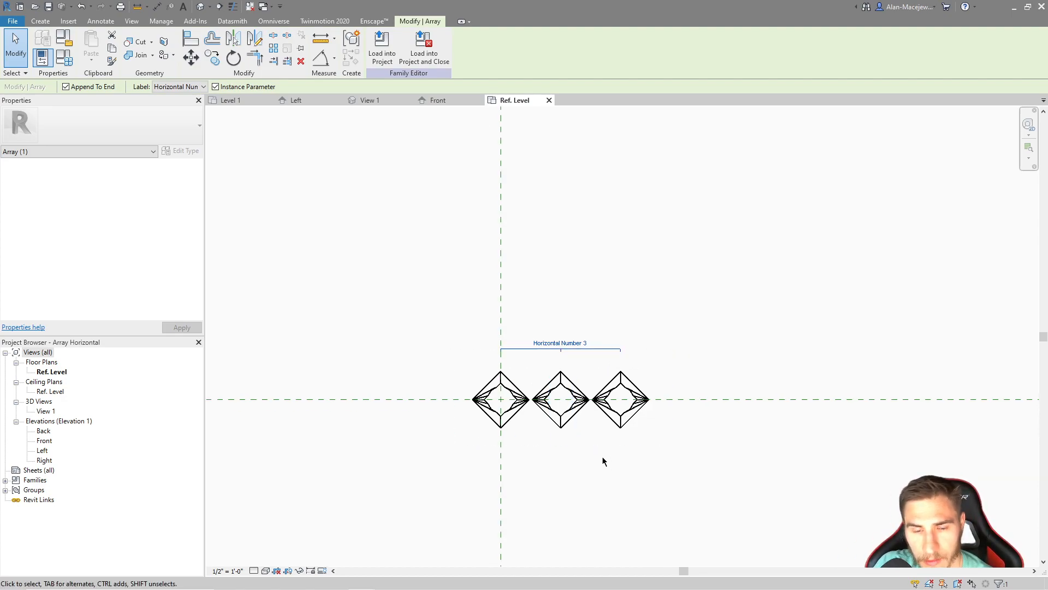
pyautogui.scroll(-1, 604, 440)
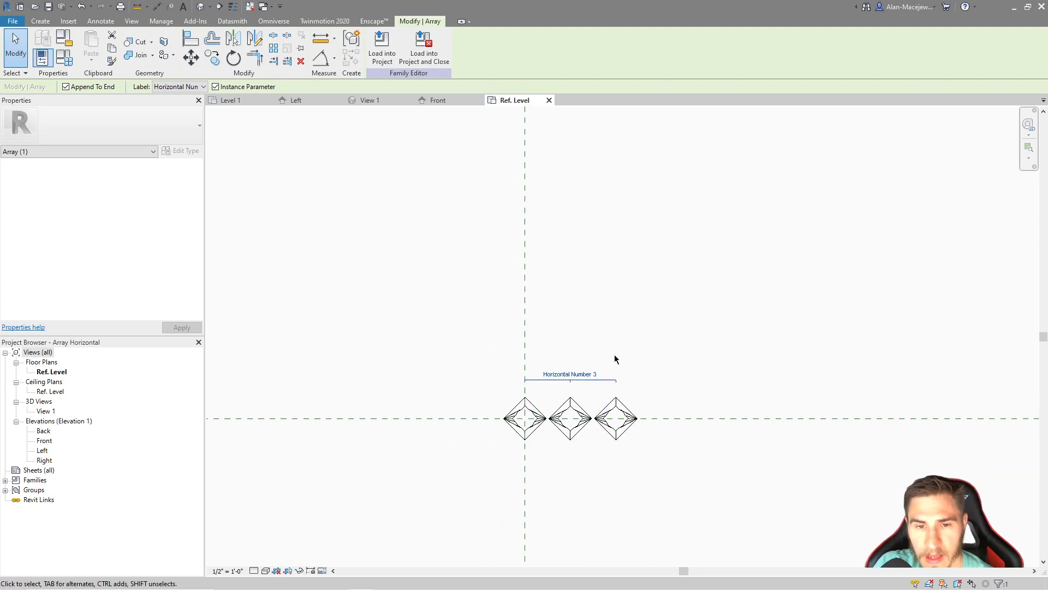
pyautogui.click(625, 418)
pyautogui.click(593, 374)
pyautogui.click(579, 365)
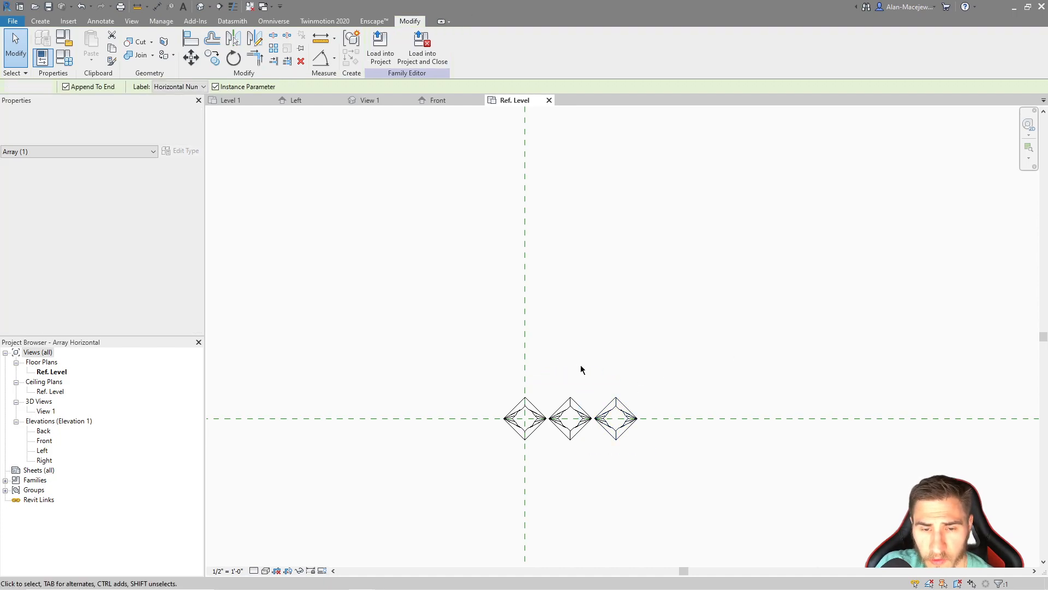
pyautogui.click(577, 403)
pyautogui.click(577, 374)
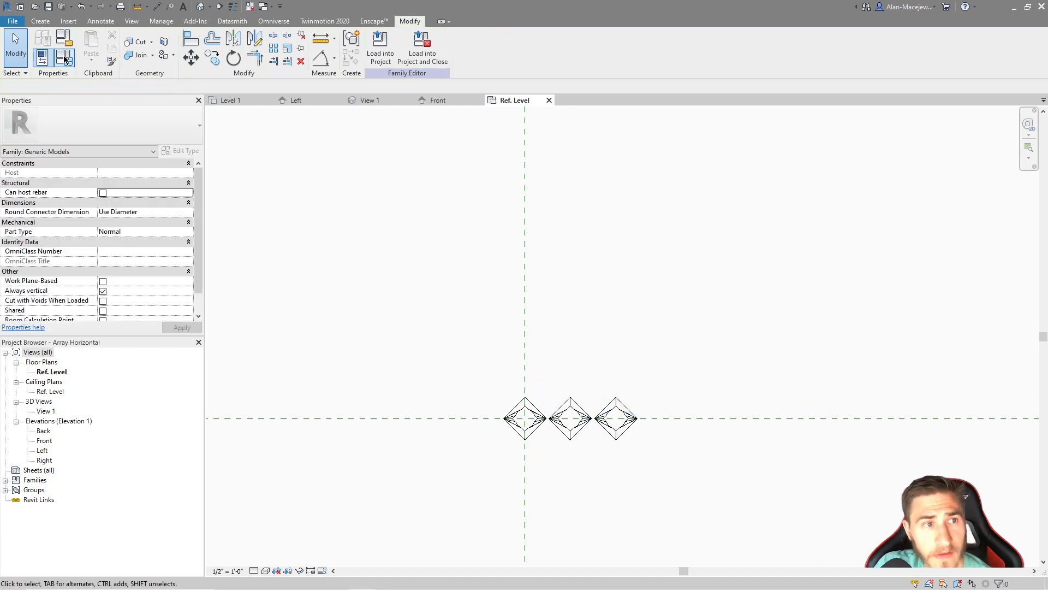
# Test the array by setting Horizontal Number to 4 in the family types, and undo the change
pyautogui.press('f')
pyautogui.press('t')
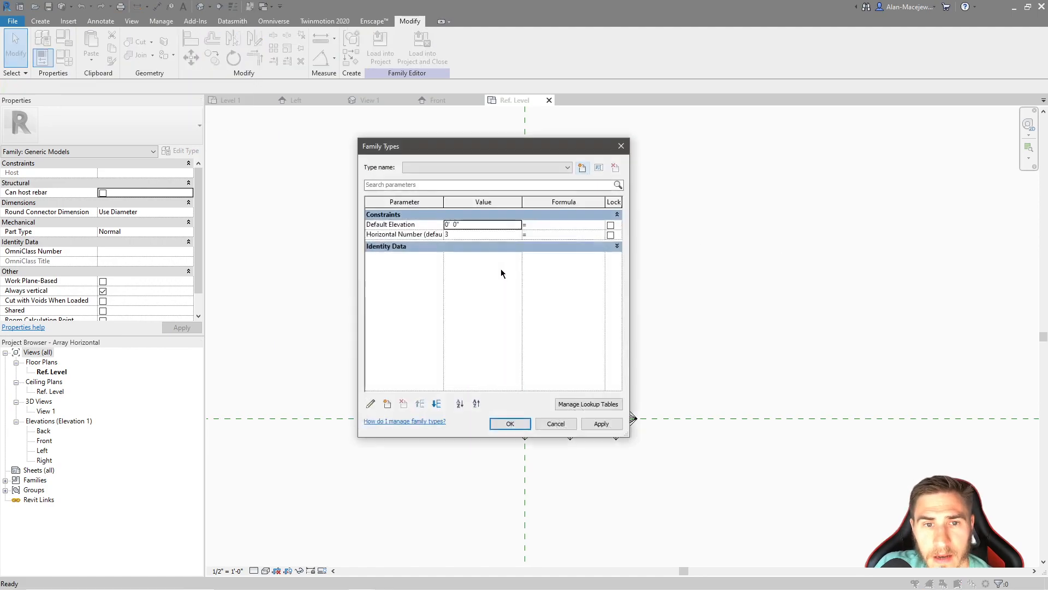
pyautogui.click(467, 236)
pyautogui.write('7')
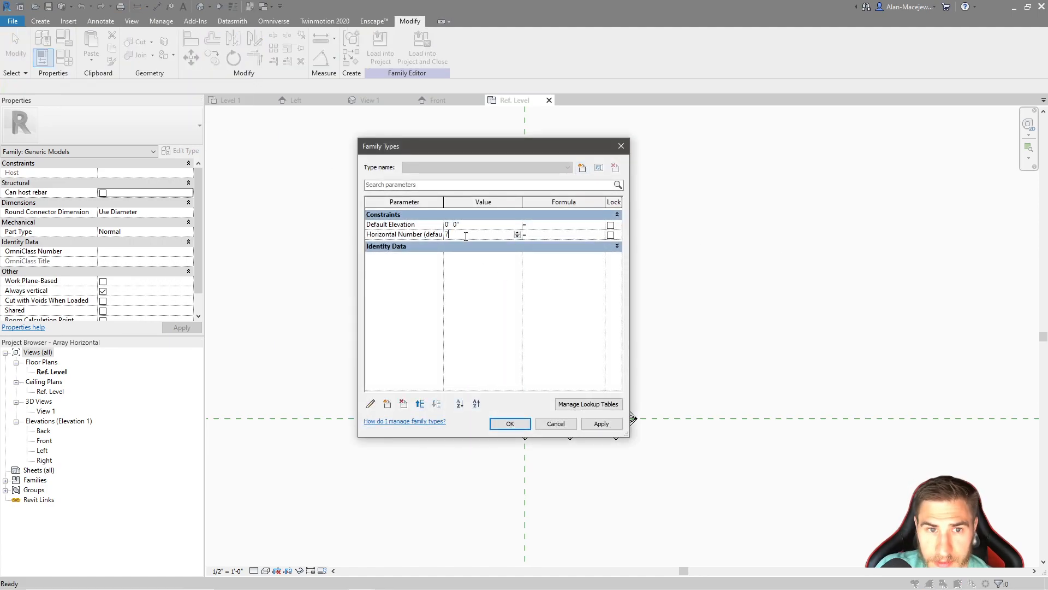
pyautogui.press('Tab')
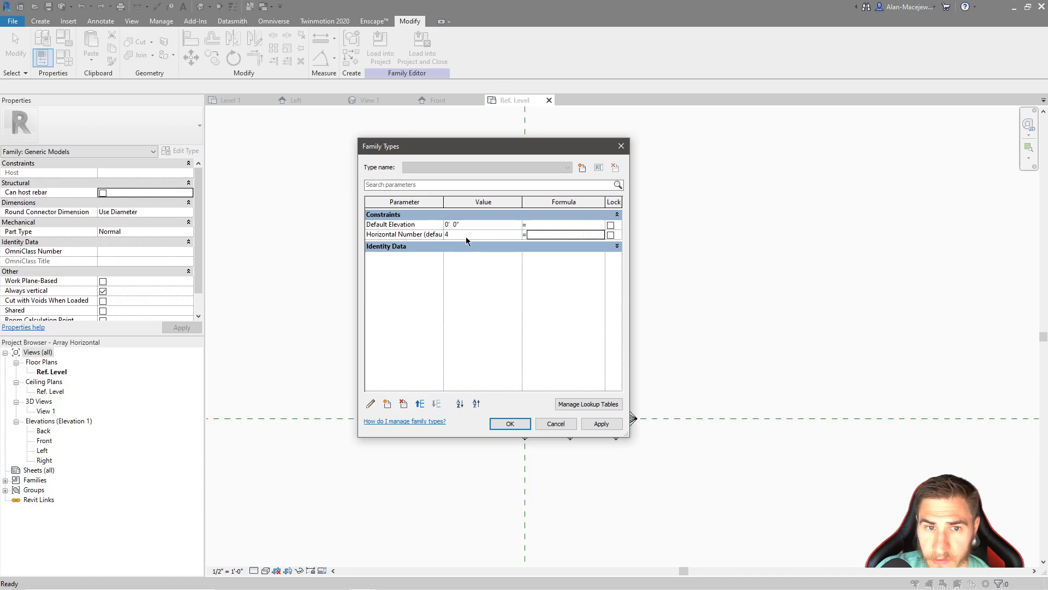
pyautogui.click(510, 424)
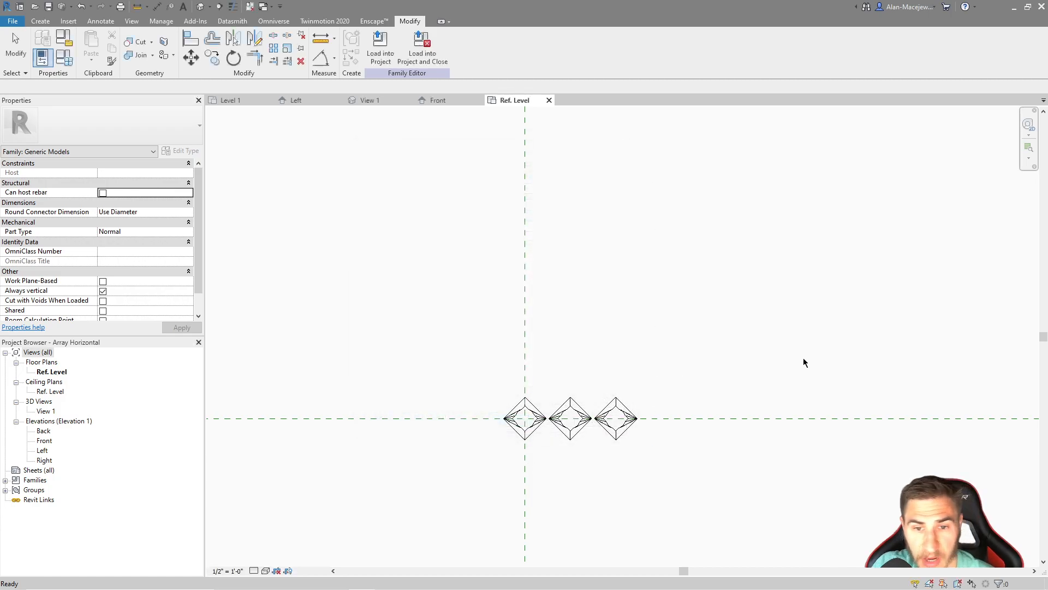
pyautogui.hotkey('ctrl', 'z')
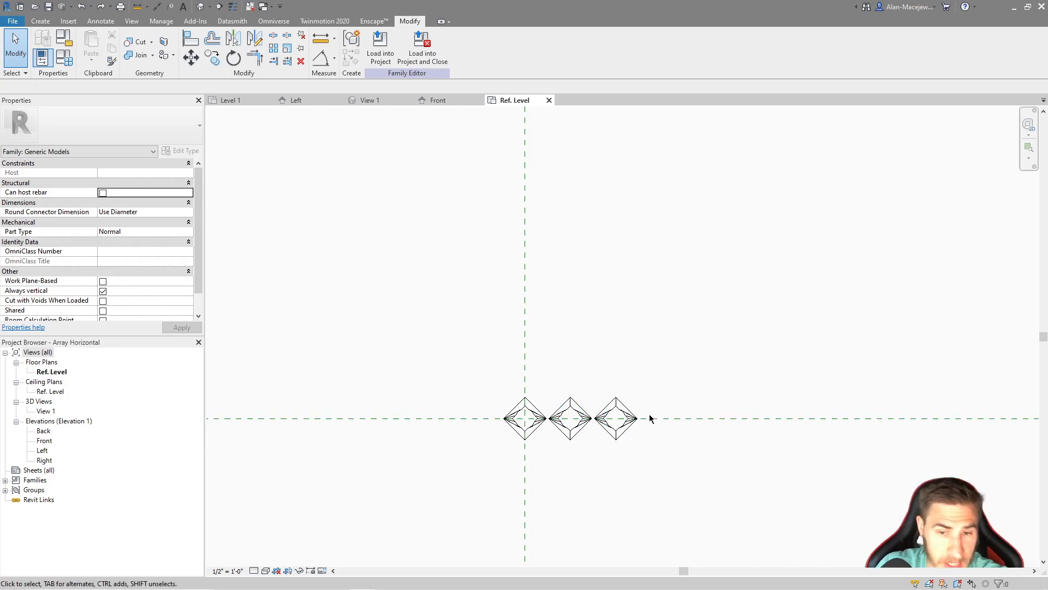
# Open the last array member's group for editing, try moving its nested object off the horizontal reference plane, and undo the move
pyautogui.click(623, 410)
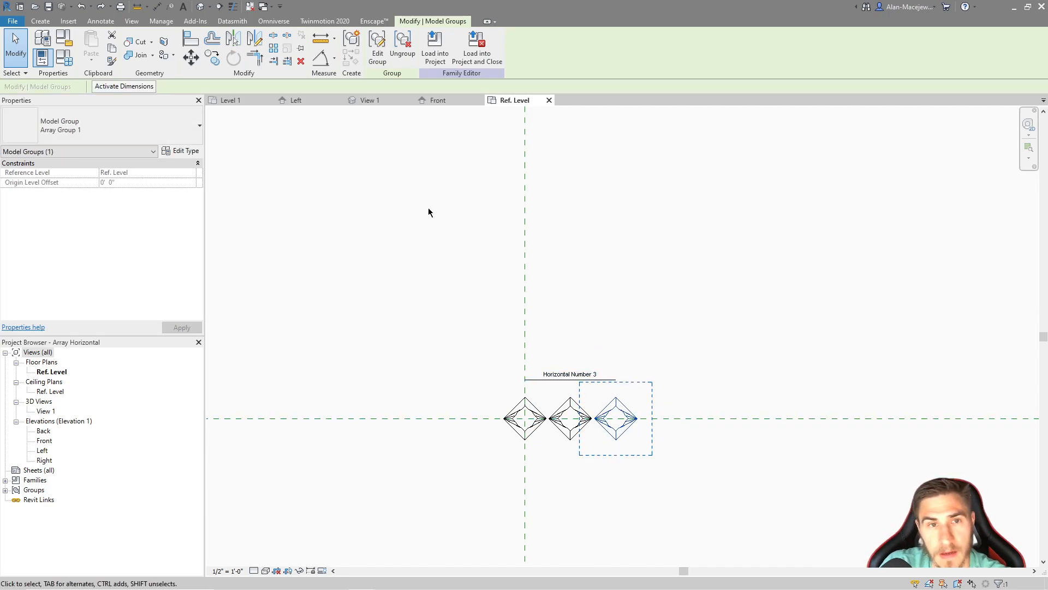
pyautogui.click(378, 48)
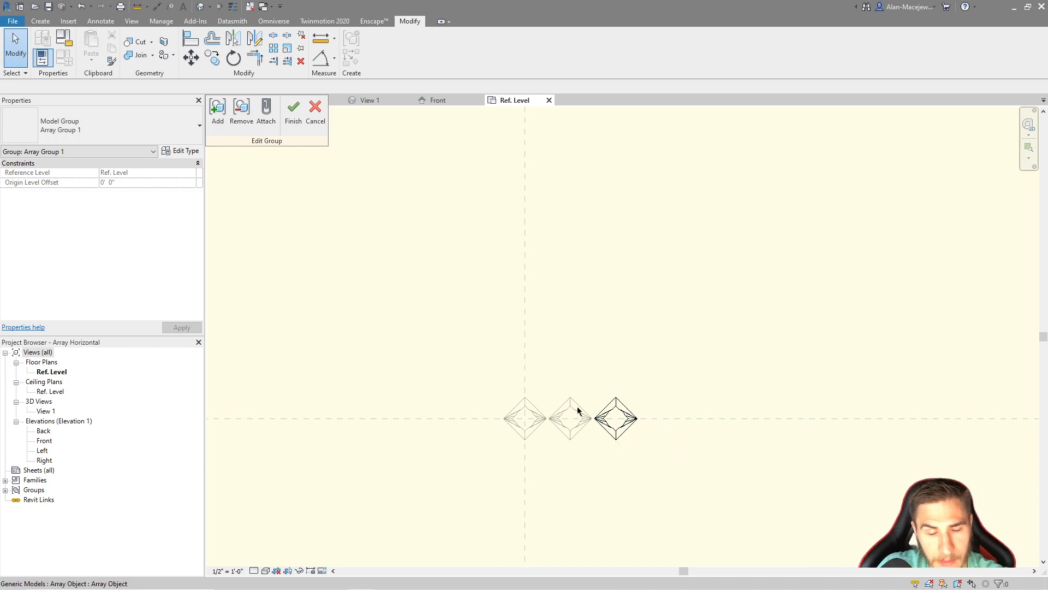
pyautogui.moveTo(670, 373); pyautogui.dragTo(939, 465)
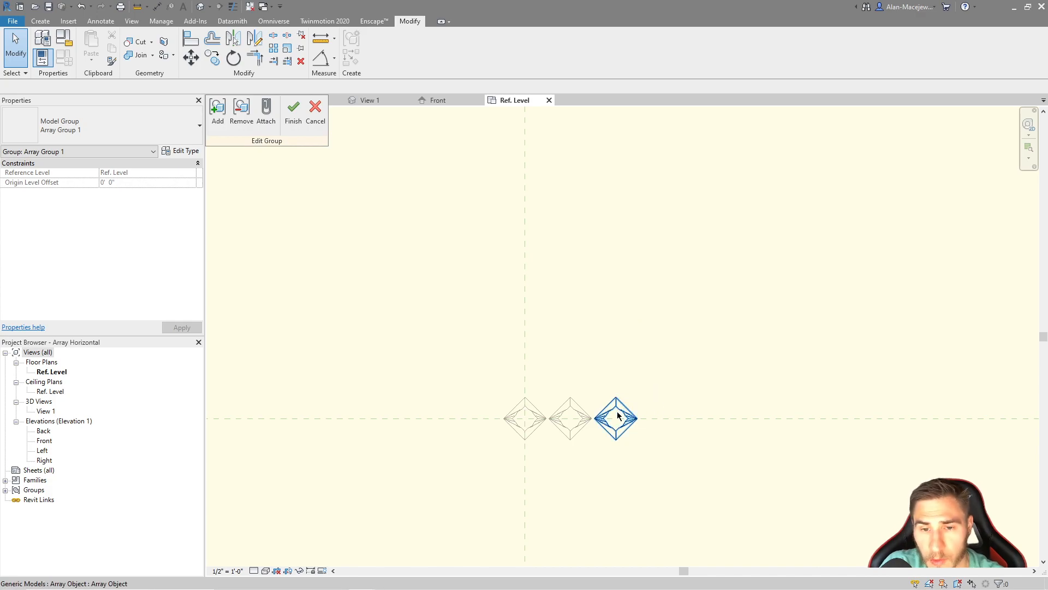
pyautogui.moveTo(624, 414); pyautogui.dragTo(627, 372)
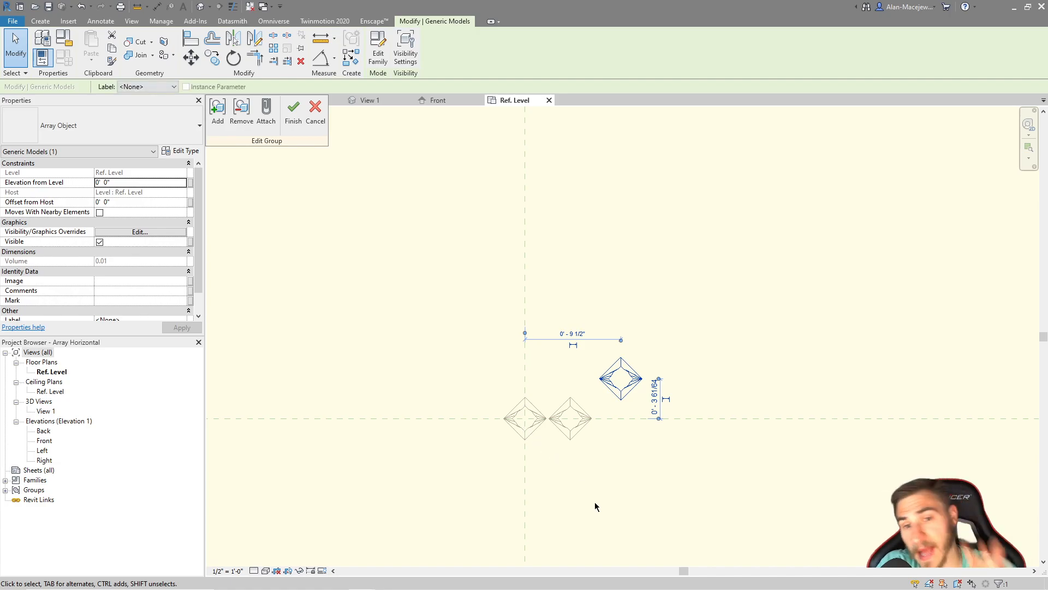
pyautogui.hotkey('ctrl', 'z')
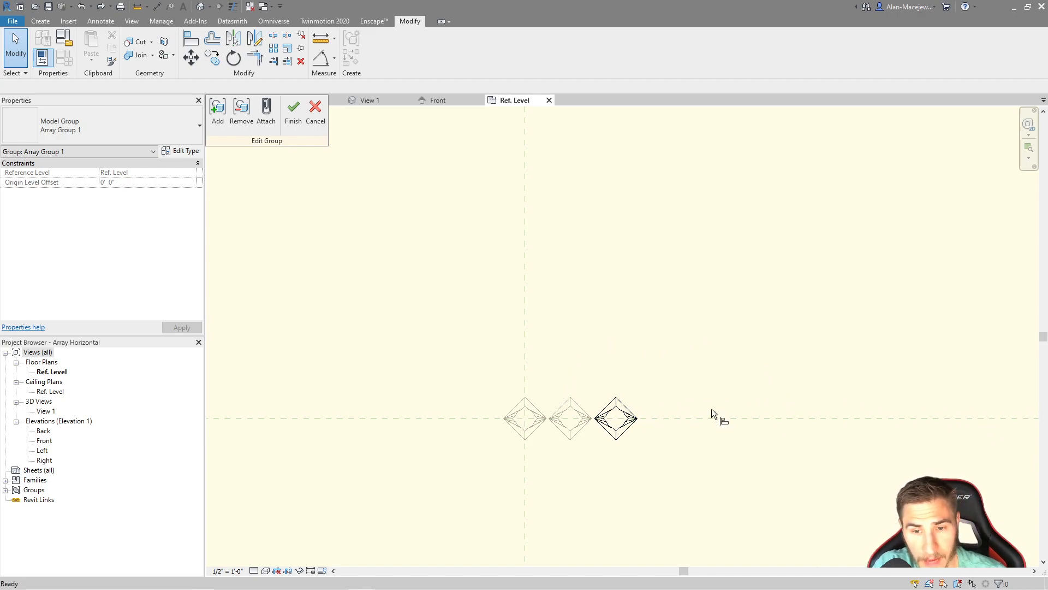
# Align the nested object's front/back center to the horizontal reference plane, and finish editing the group
pyautogui.press('a')
pyautogui.press('l')
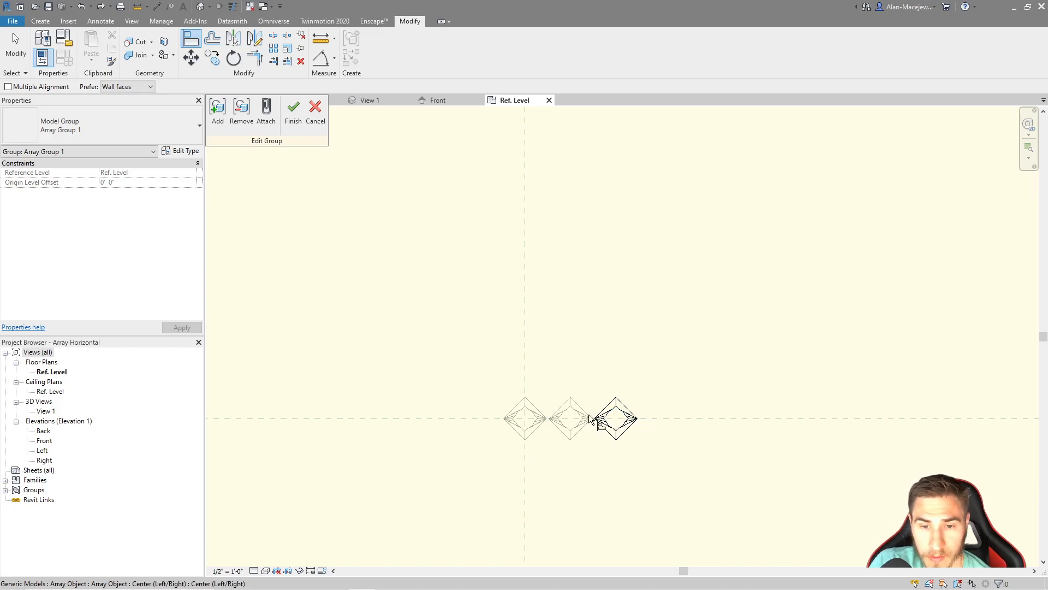
pyautogui.click(785, 419)
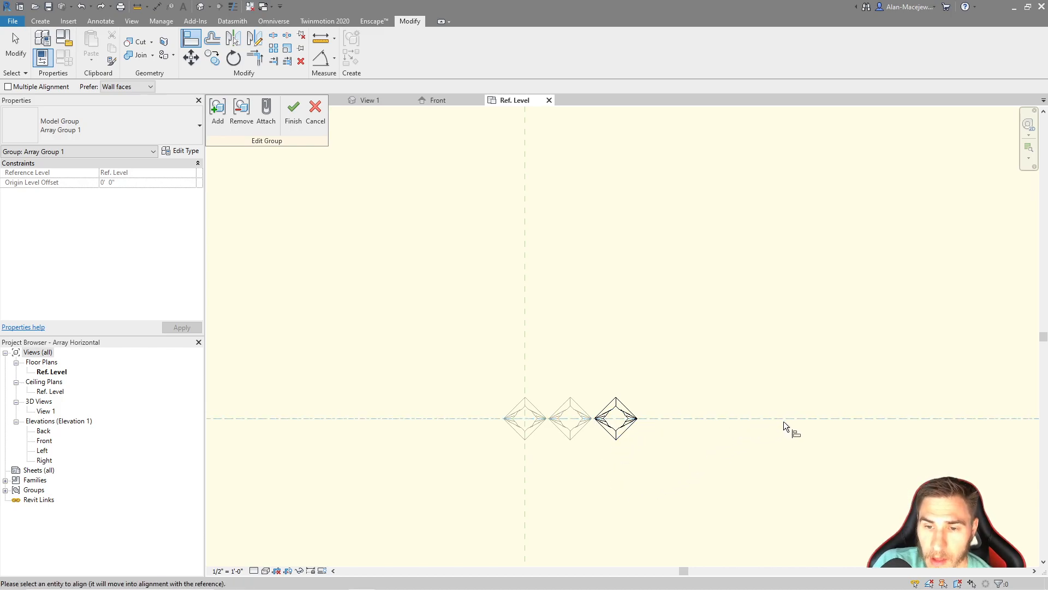
pyautogui.click(617, 419)
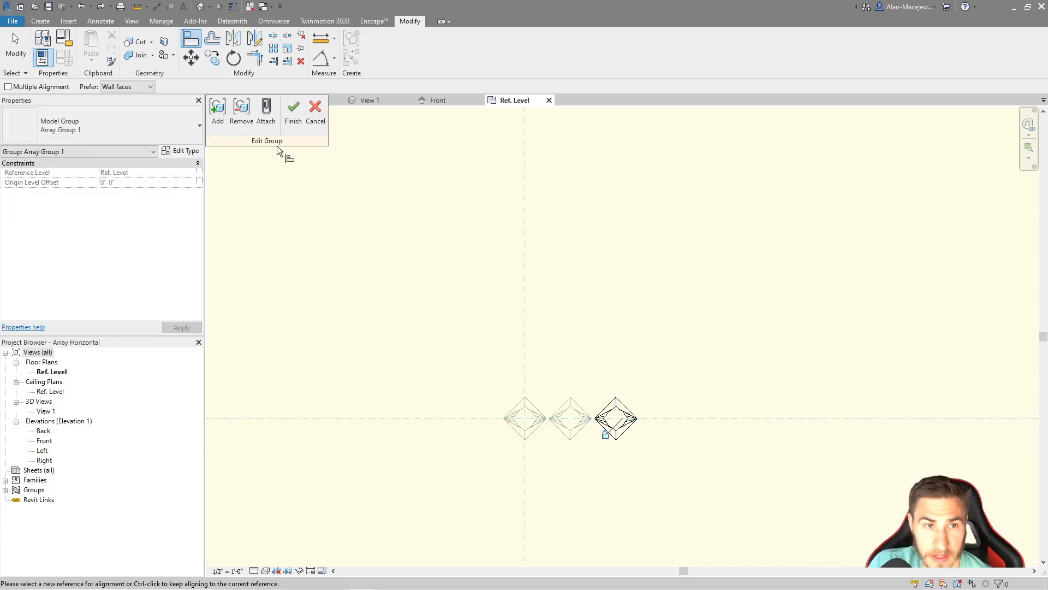
pyautogui.click(294, 111)
pyautogui.click(440, 331)
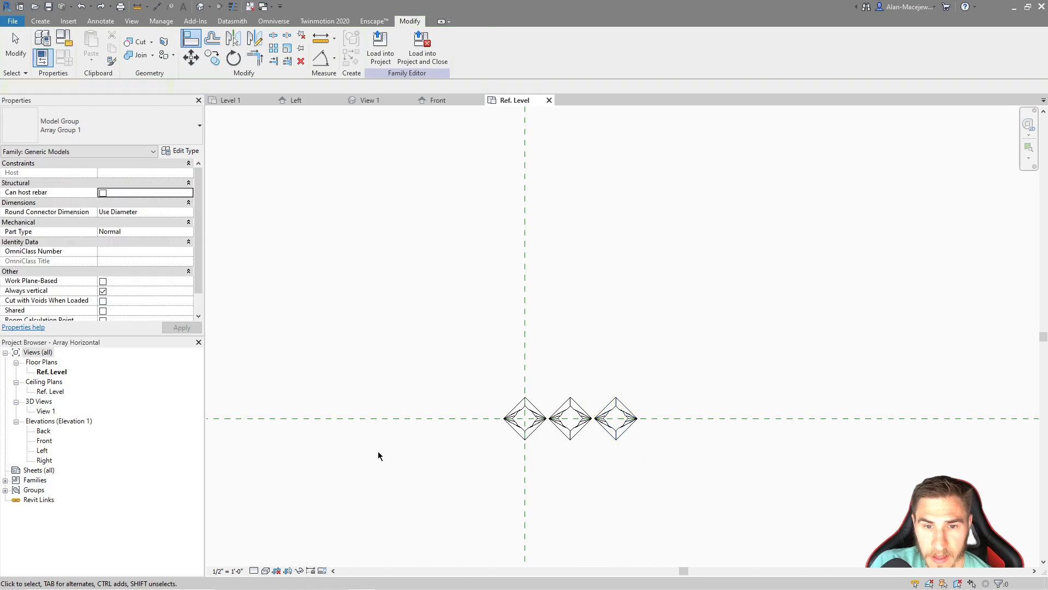
# Examine the array's member groups and their Horizontal Number label in plan, leaving nothing selected
pyautogui.scroll(-1, 376, 454)
pyautogui.scroll(1, 529, 471)
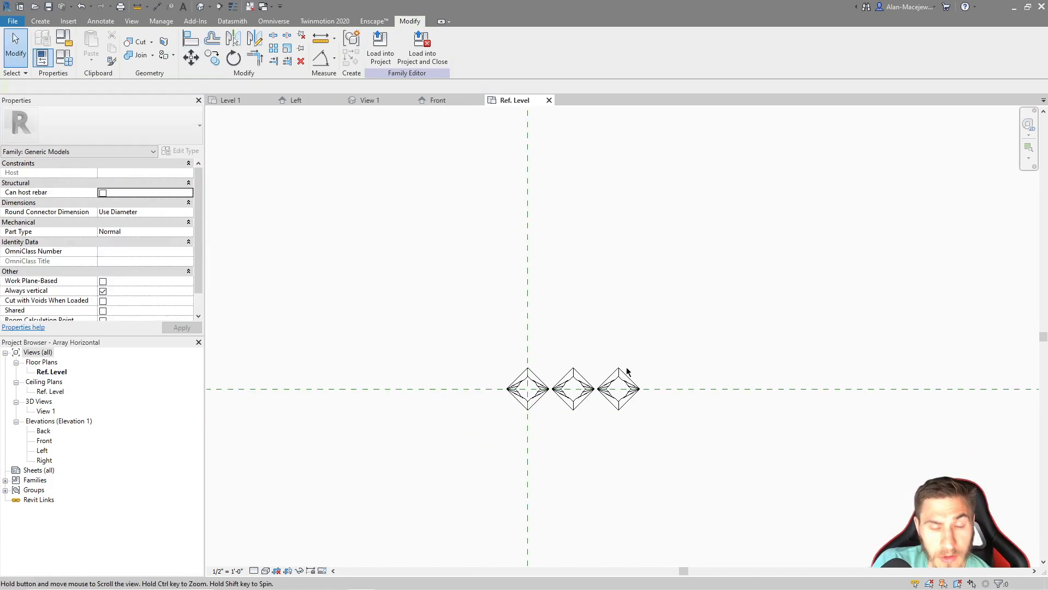
pyautogui.scroll(2, 628, 383)
pyautogui.click(652, 404)
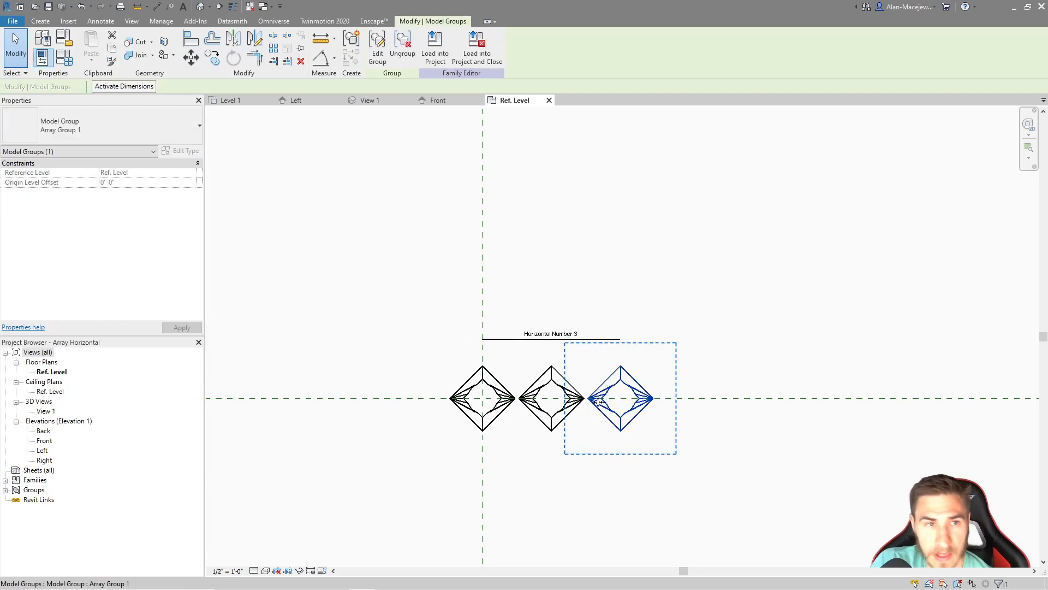
pyautogui.scroll(-1, 511, 390)
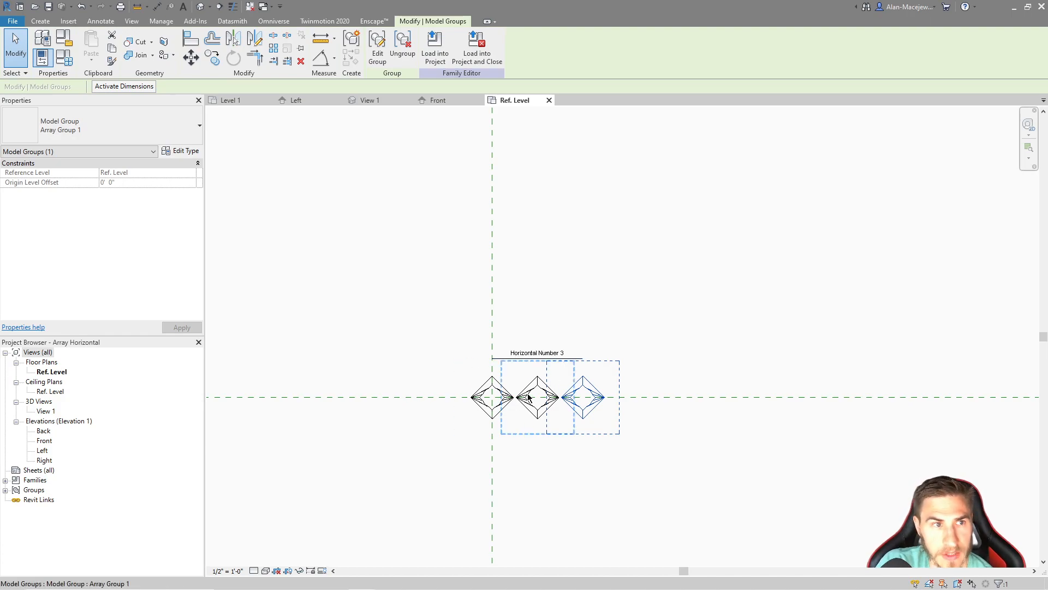
pyautogui.click(719, 343)
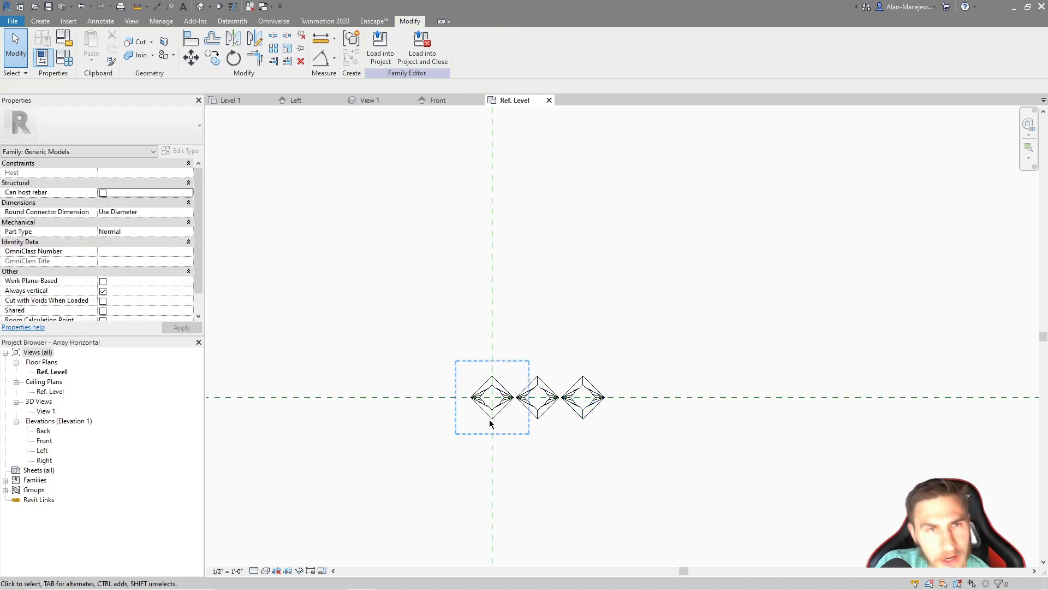
pyautogui.scroll(2, 615, 390)
pyautogui.moveTo(487, 322); pyautogui.dragTo(604, 376)
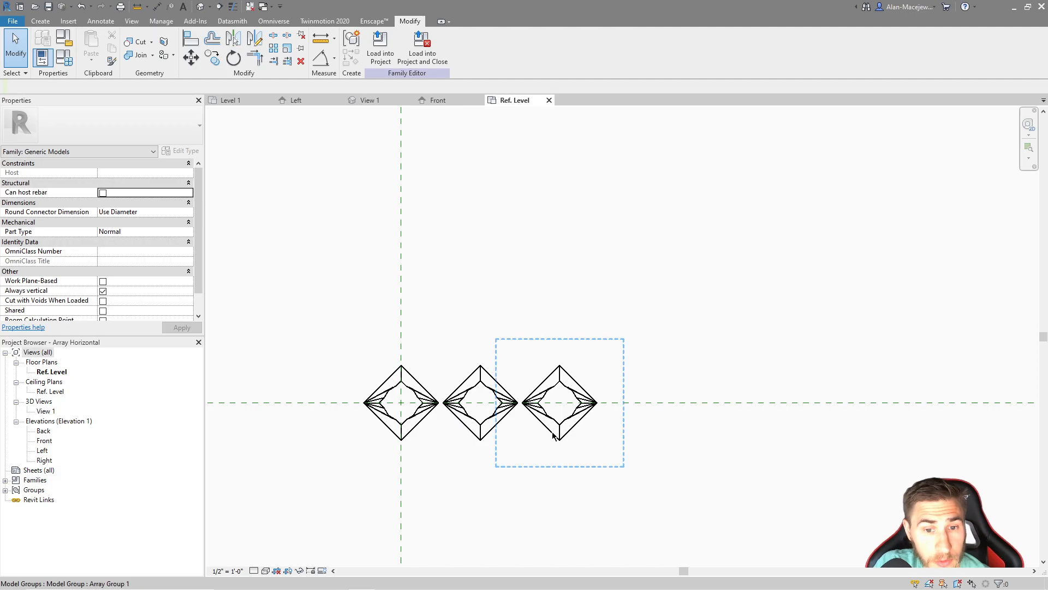
pyautogui.moveTo(664, 331); pyautogui.dragTo(838, 454)
pyautogui.scroll(-2, 669, 401)
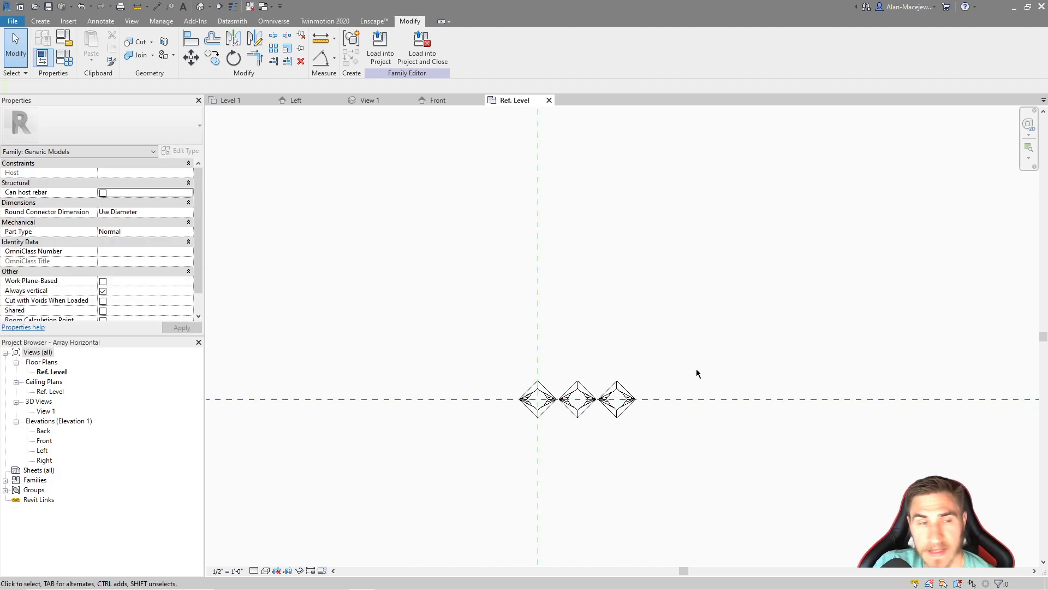
pyautogui.moveTo(697, 369); pyautogui.dragTo(640, 392, button='middle')
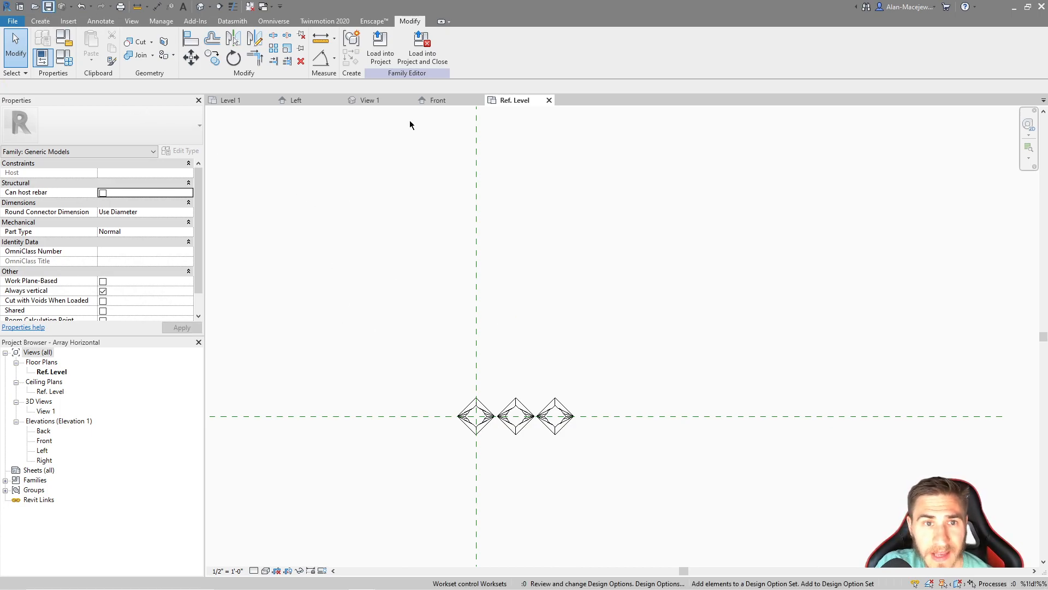
# Load the Array Horizontal family into the project, closing the family, and place one instance between the elevation markers on Level 1
pyautogui.click(423, 53)
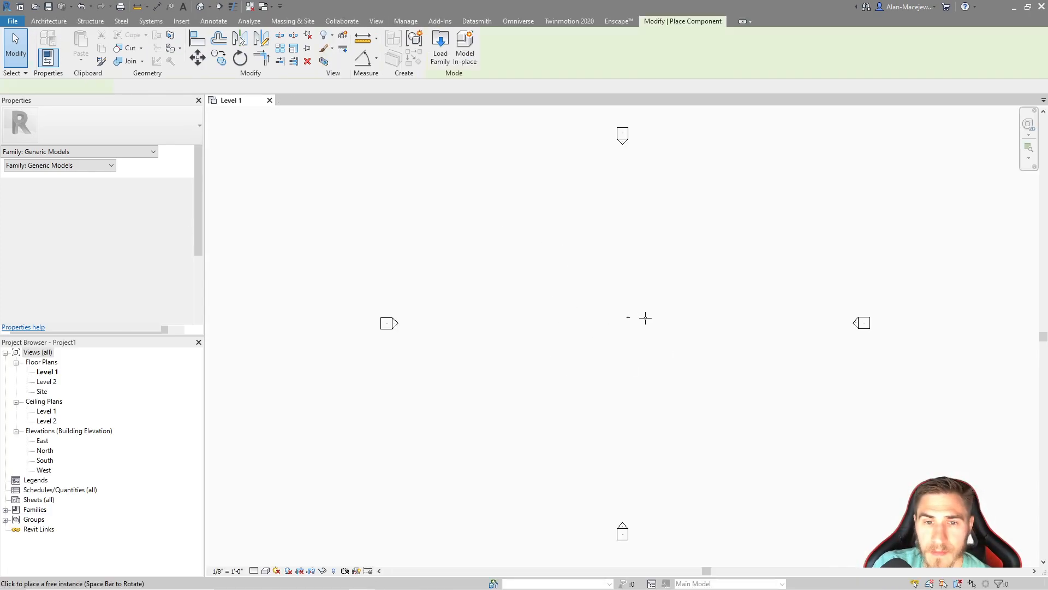
pyautogui.click(591, 323)
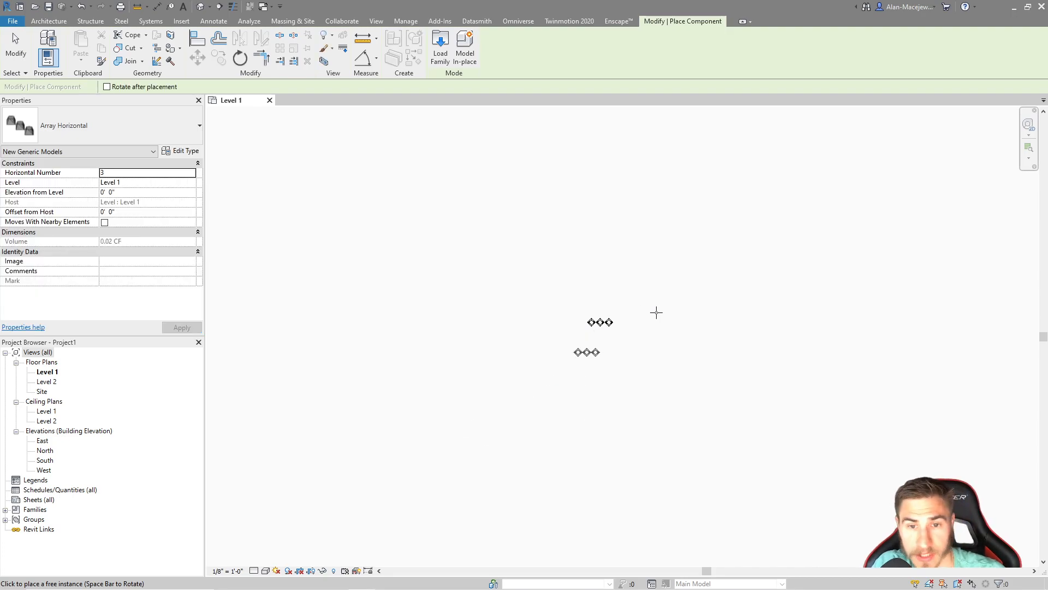
pyautogui.press('Escape')
pyautogui.press('Escape')
# Select the placed array instance and set its Horizontal Number to 22
pyautogui.scroll(3, 562, 324)
pyautogui.click(562, 320)
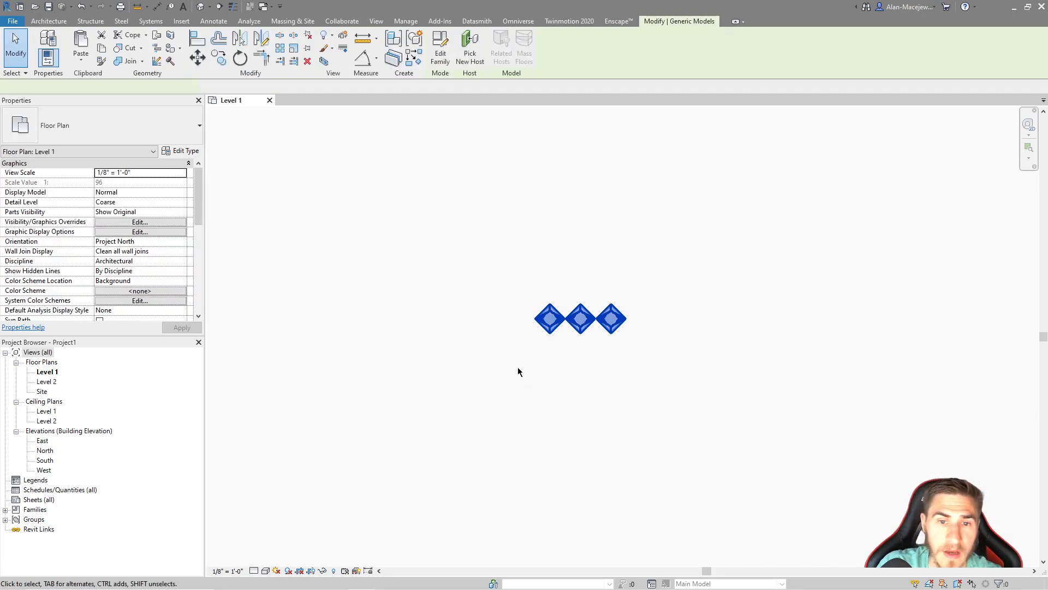
pyautogui.scroll(1, 663, 240)
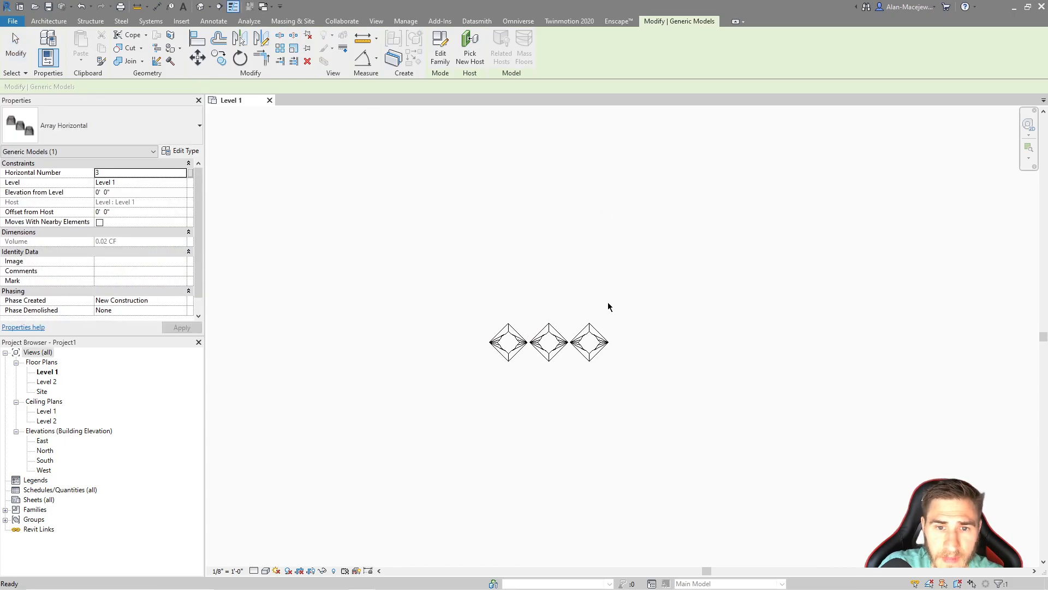
pyautogui.click(360, 278)
pyautogui.click(549, 327)
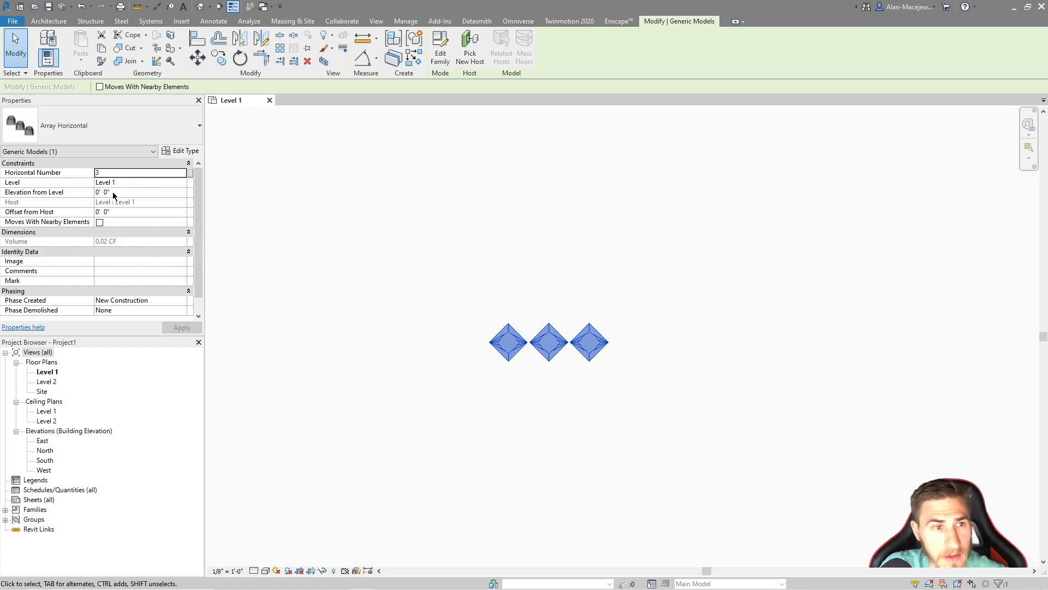
pyautogui.click(154, 174)
pyautogui.write('22')
pyautogui.press('Return')
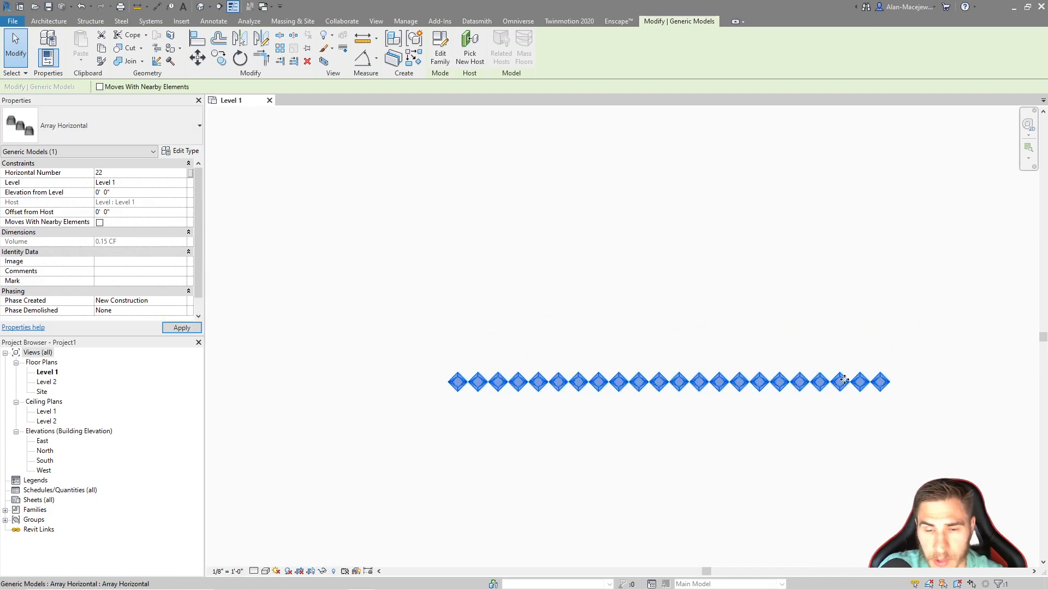
# Draw a wall on Level 1 alongside the horizontal array
pyautogui.scroll(-1, 844, 379)
pyautogui.scroll(-1, 92, 274)
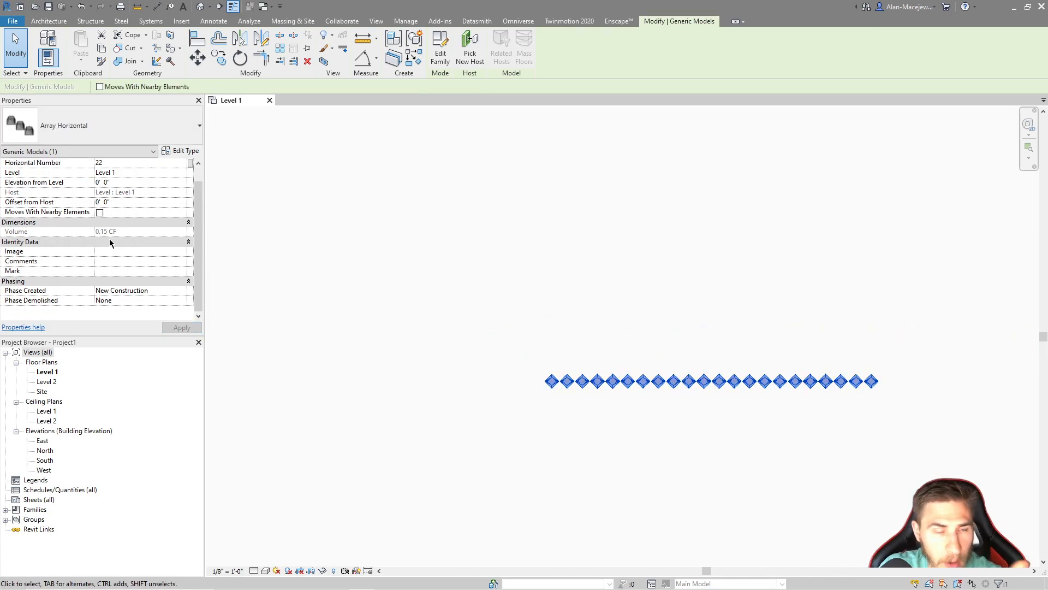
pyautogui.scroll(-2, 376, 257)
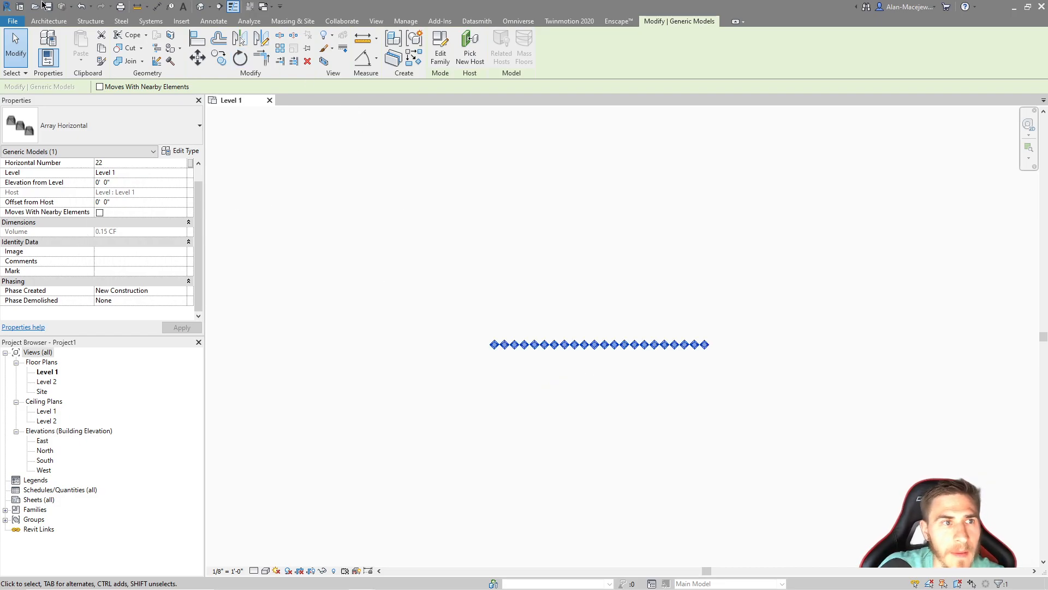
pyautogui.click(49, 21)
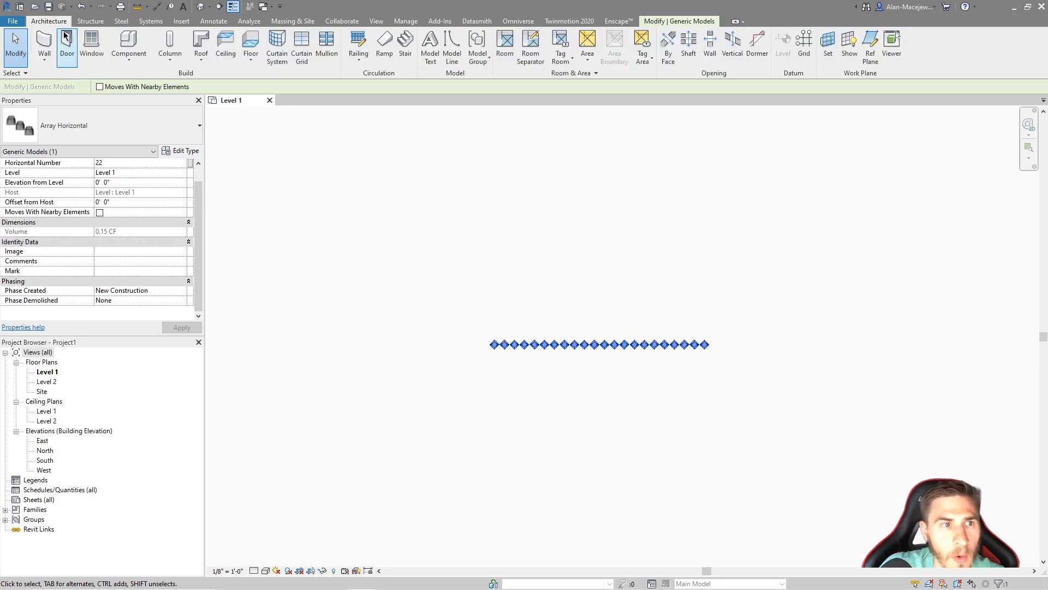
pyautogui.press('w')
pyautogui.press('a')
pyautogui.click(478, 301)
pyautogui.press('Escape')
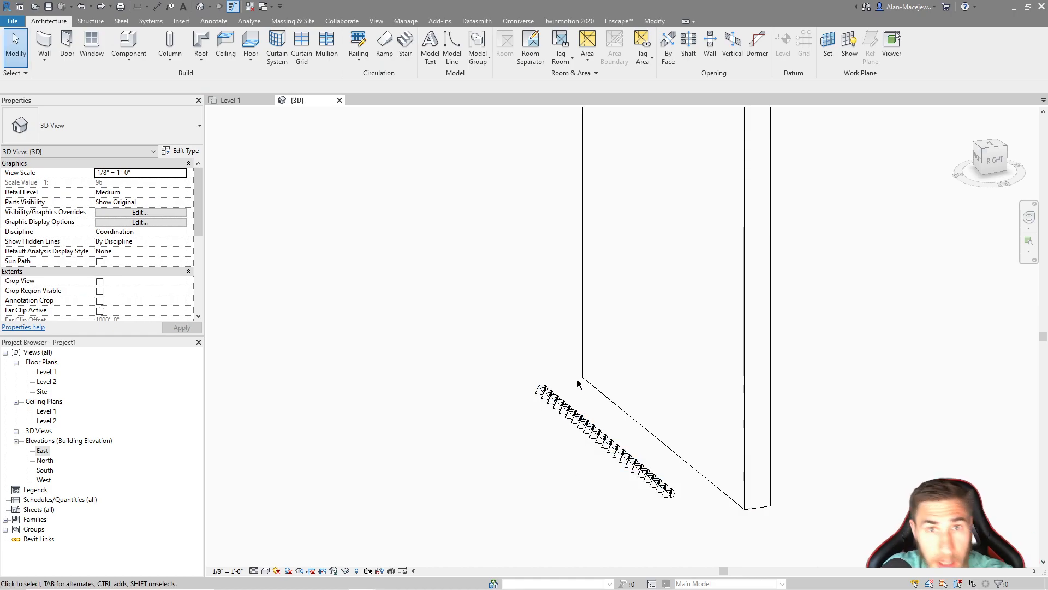
# Inspect the array next to the wall in 3D, and open the Array Horizontal family for editing
pyautogui.click(671, 497)
pyautogui.moveTo(662, 484); pyautogui.dragTo(597, 421)
pyautogui.moveTo(562, 508); pyautogui.dragTo(703, 328)
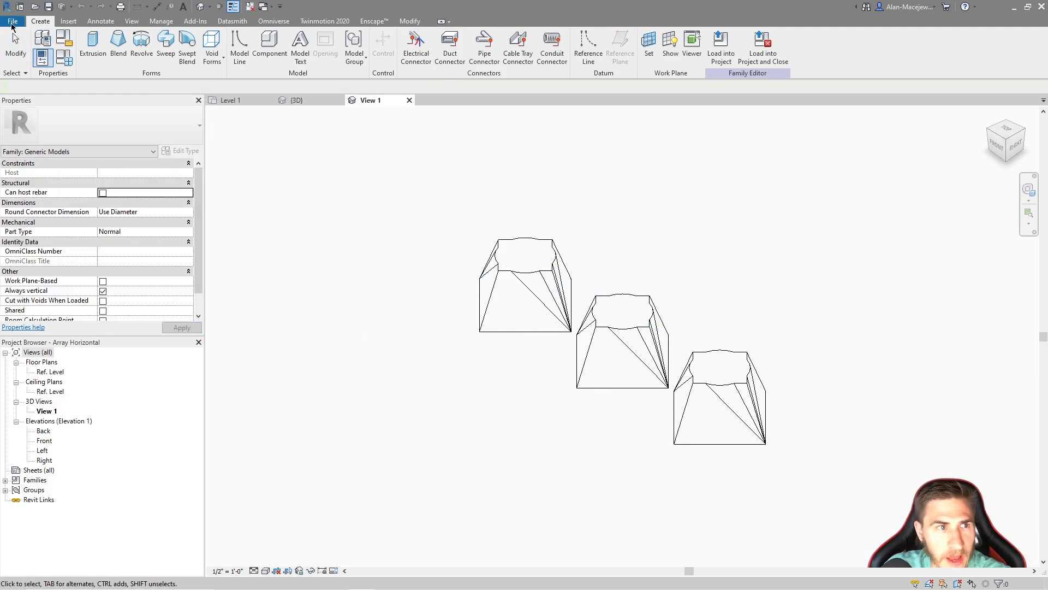
# Create a new family from the Generic Model face based template
pyautogui.click(12, 21)
pyautogui.moveTo(38, 62)
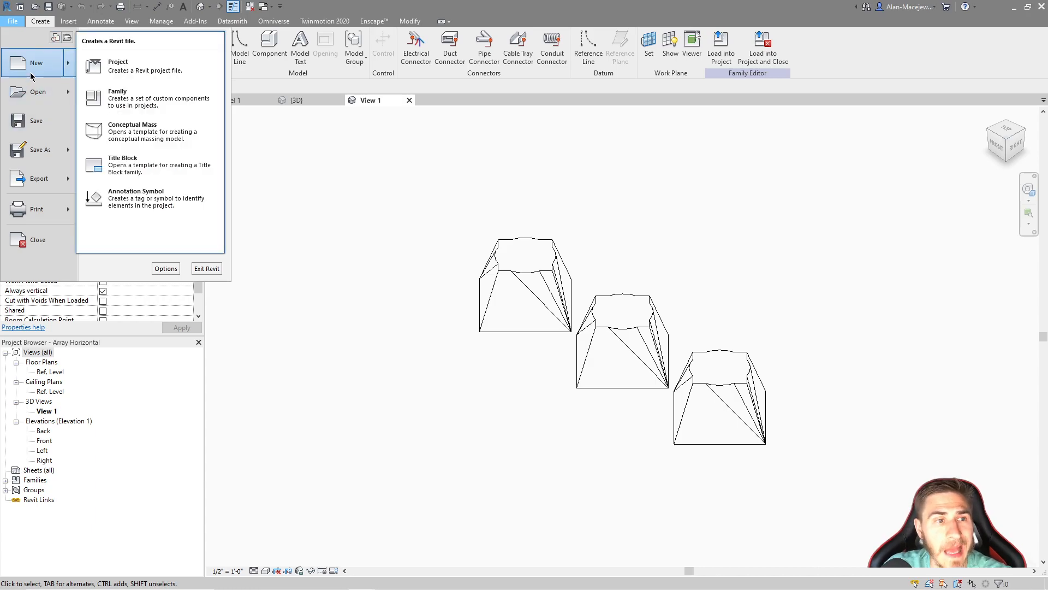
pyautogui.click(143, 97)
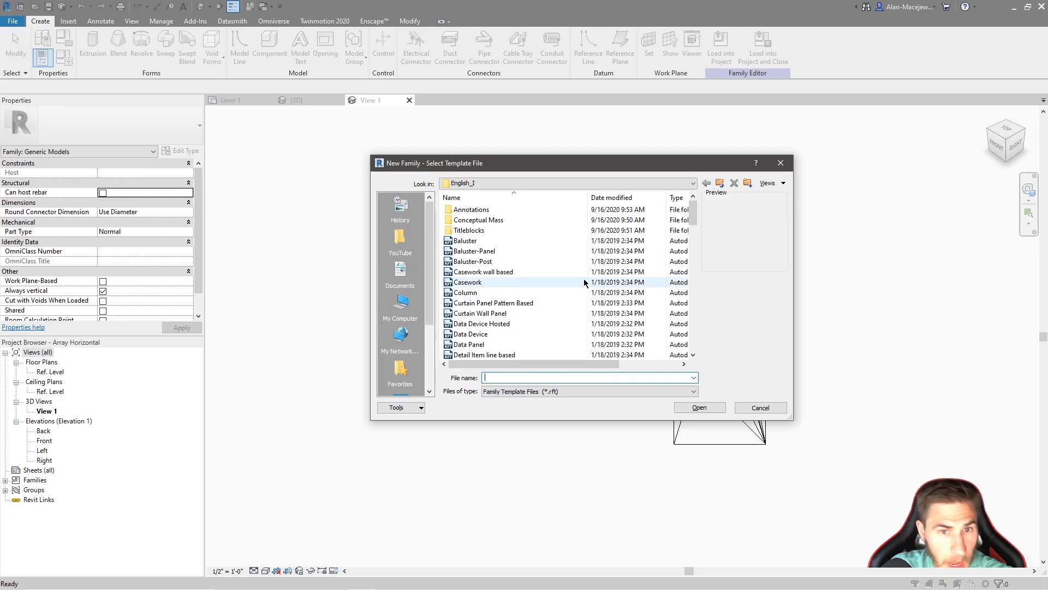
pyautogui.scroll(-2, 554, 278)
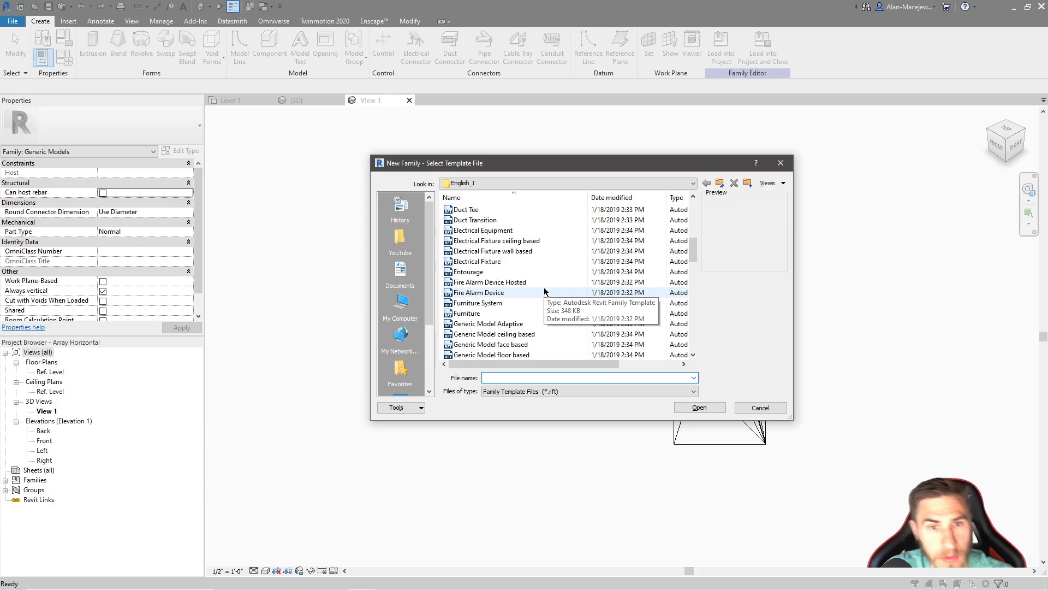
pyautogui.scroll(-3, 544, 292)
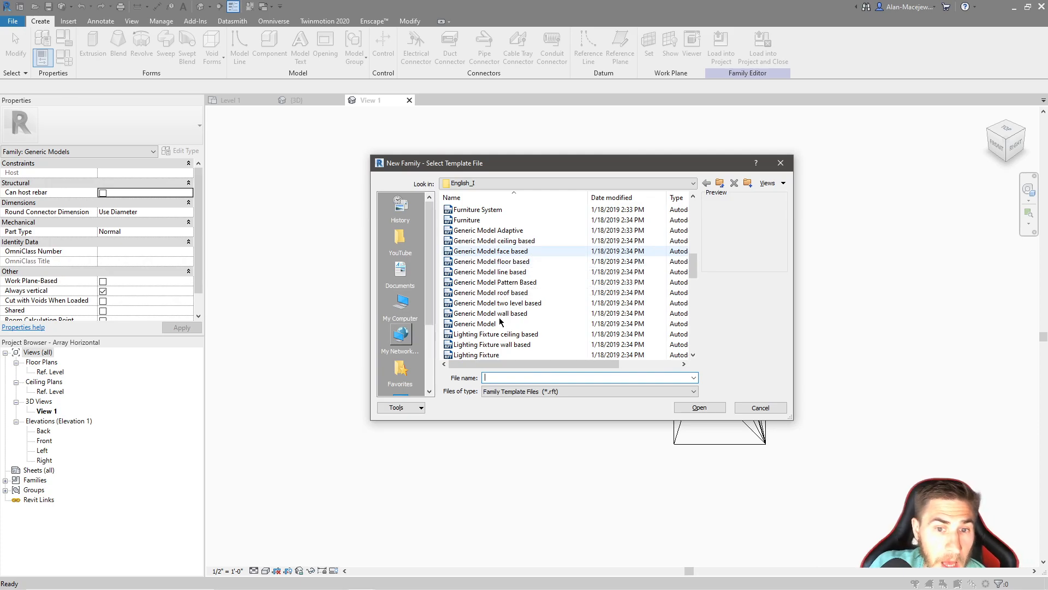
pyautogui.click(509, 253)
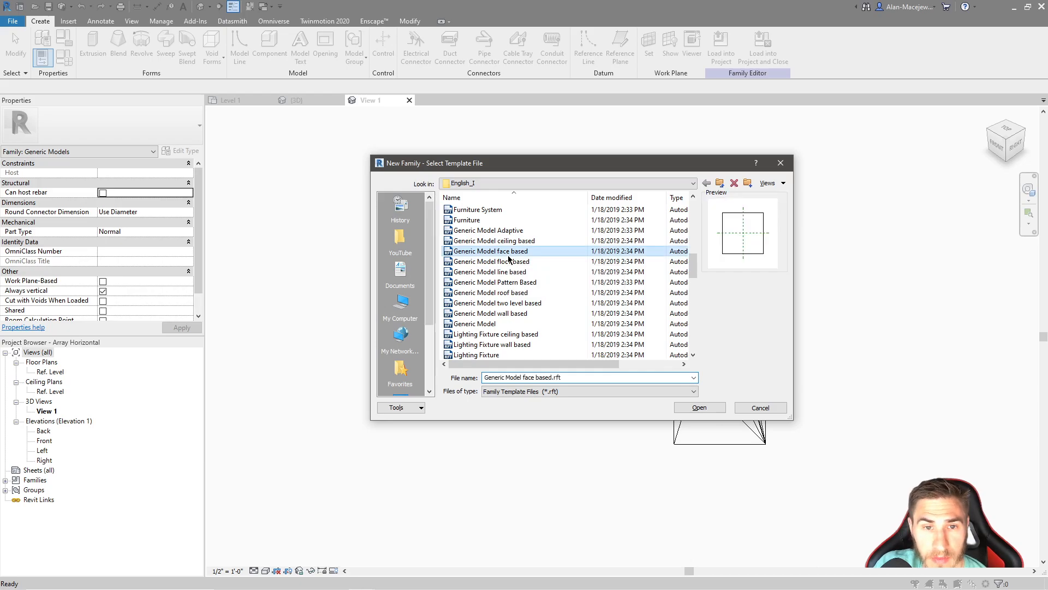
pyautogui.click(705, 410)
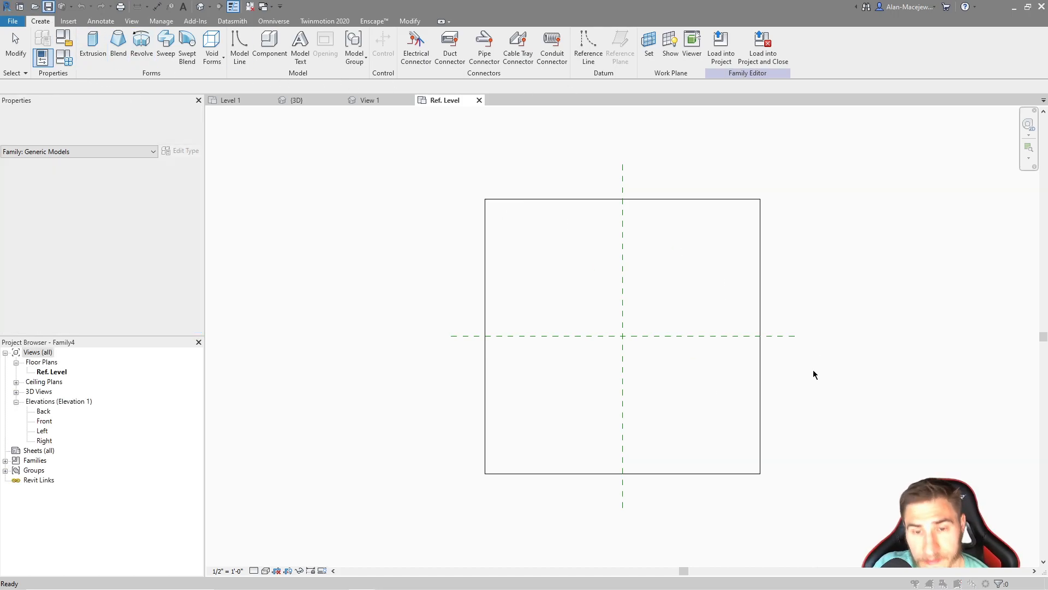
# Save the new face-based family as Array Horizontal_Face.rfa in the 63_Array 1 folder
pyautogui.hotkey('ctrl', 's')
pyautogui.click(654, 312)
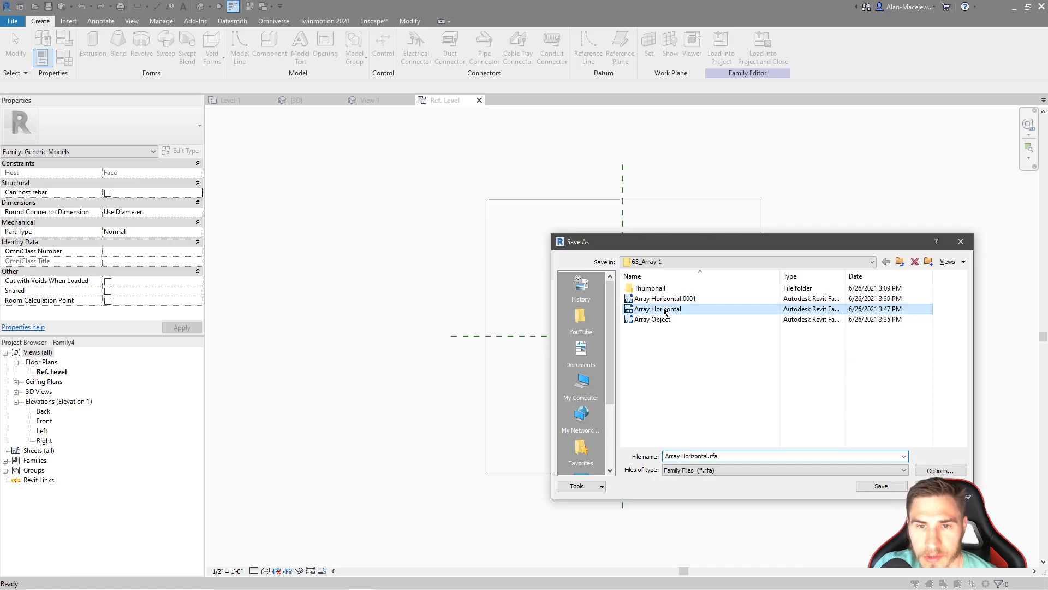
pyautogui.click(703, 455)
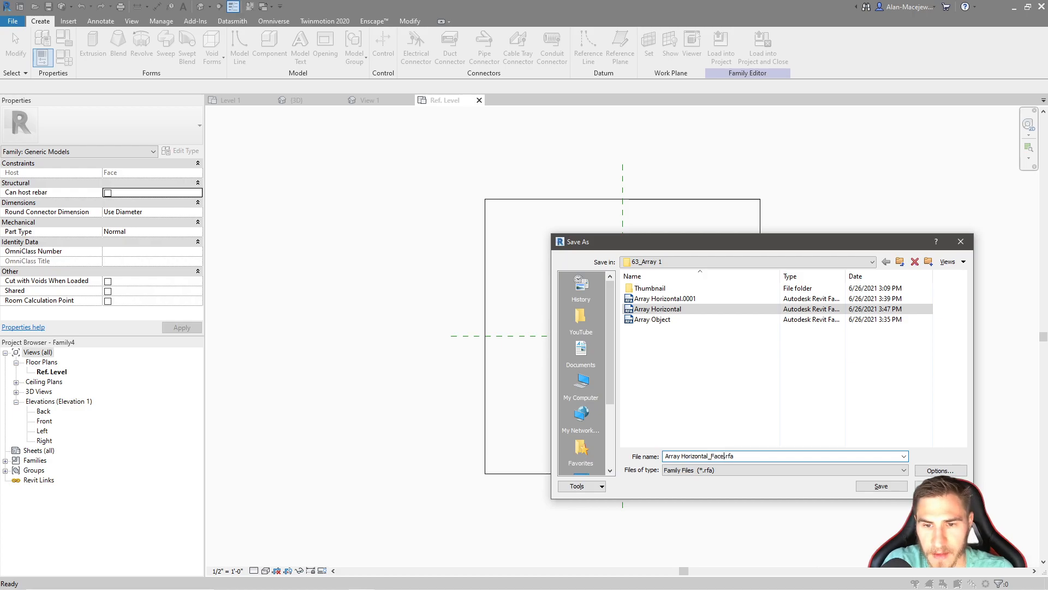
pyautogui.press('Return')
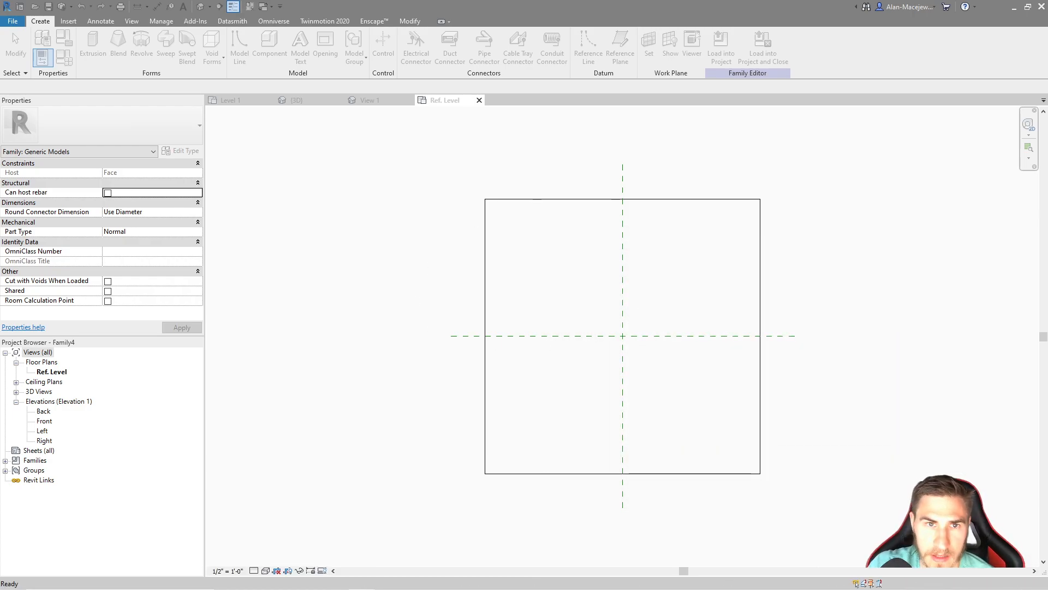
# Return to the Array Horizontal family and open the Array Object nested in its first array group for editing
pyautogui.click(373, 100)
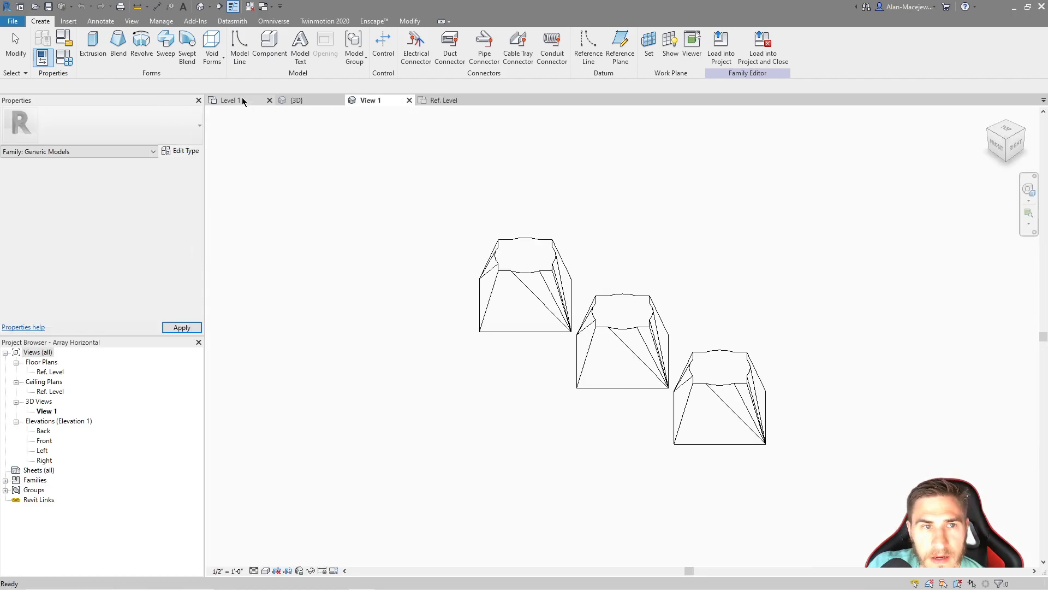
pyautogui.doubleClick(541, 275)
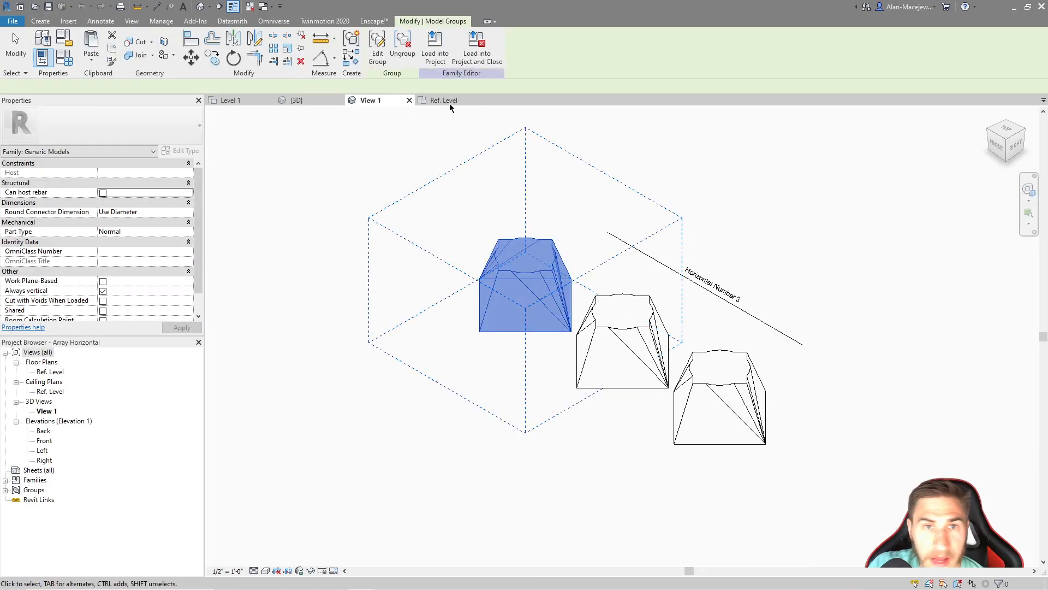
pyautogui.click(553, 274)
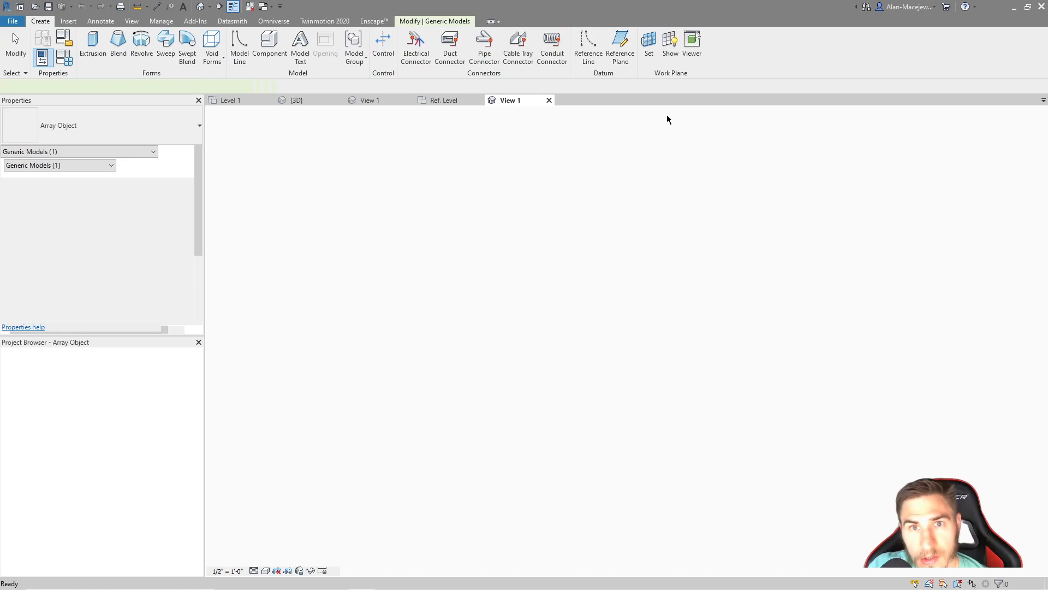
# Load Array Object into Array Horizontal_Face.rfa only and close it, saving its changes over the existing Array Object file
pyautogui.click(762, 43)
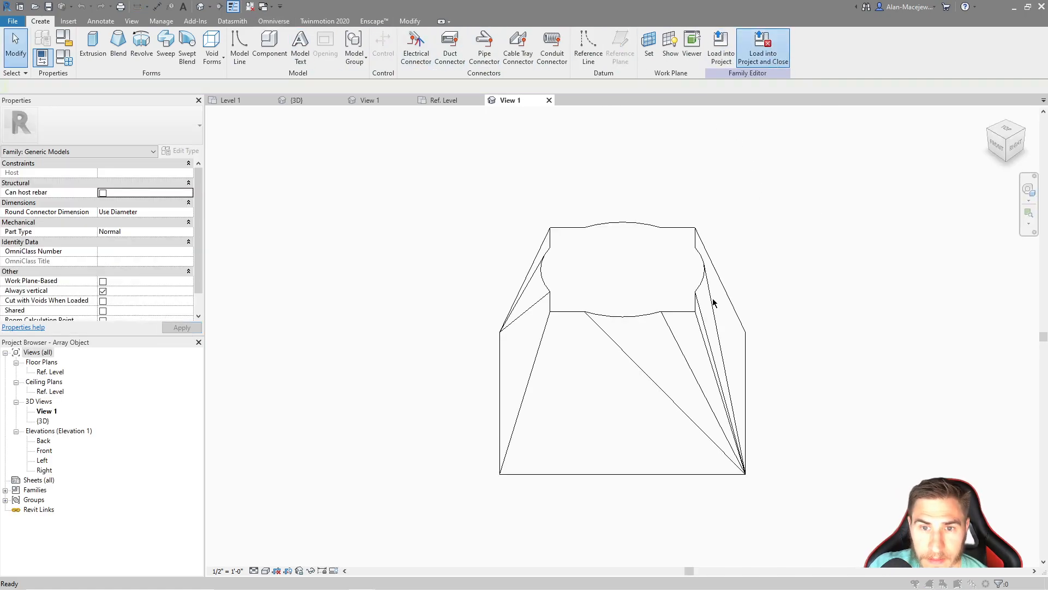
pyautogui.click(454, 250)
pyautogui.click(454, 259)
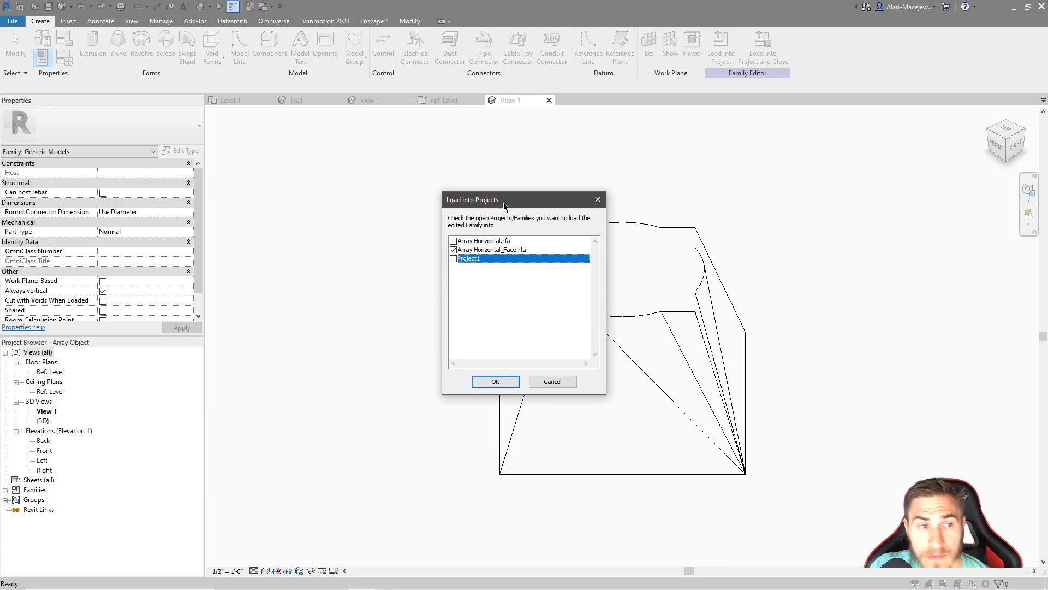
pyautogui.moveTo(501, 204); pyautogui.dragTo(570, 211)
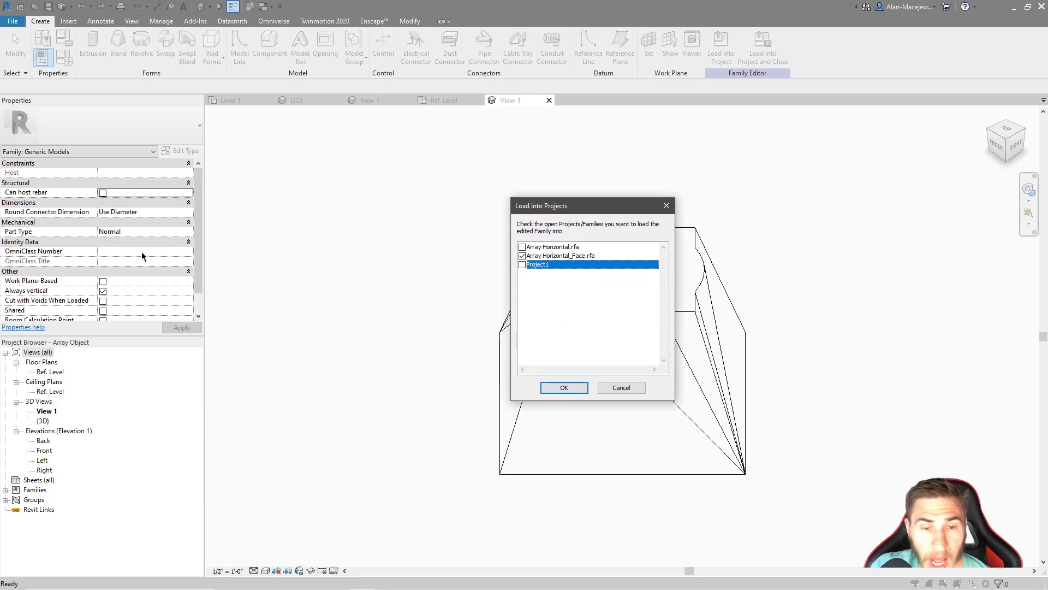
pyautogui.click(568, 393)
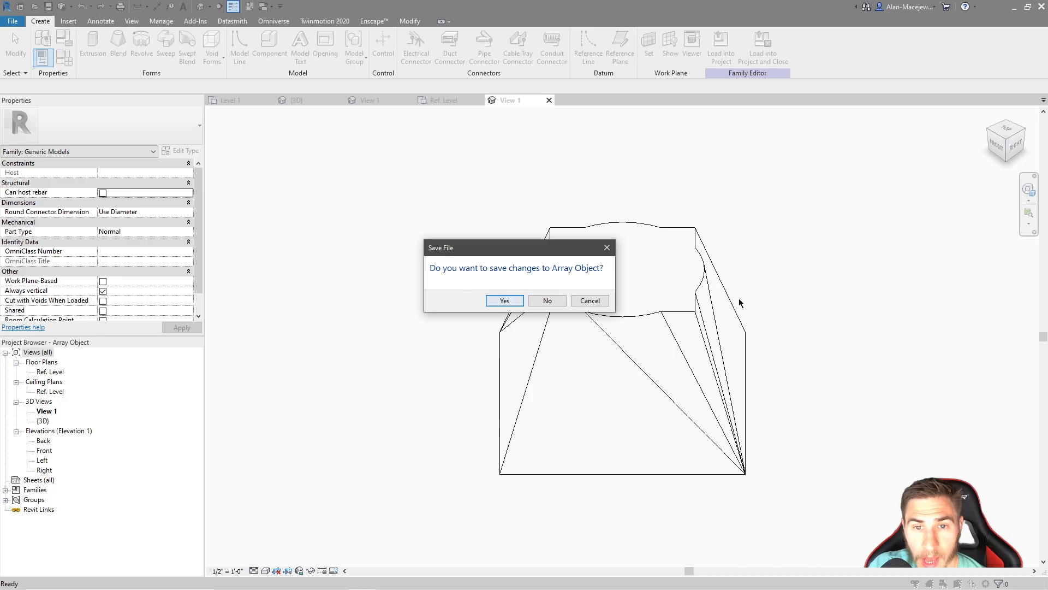
pyautogui.click(497, 302)
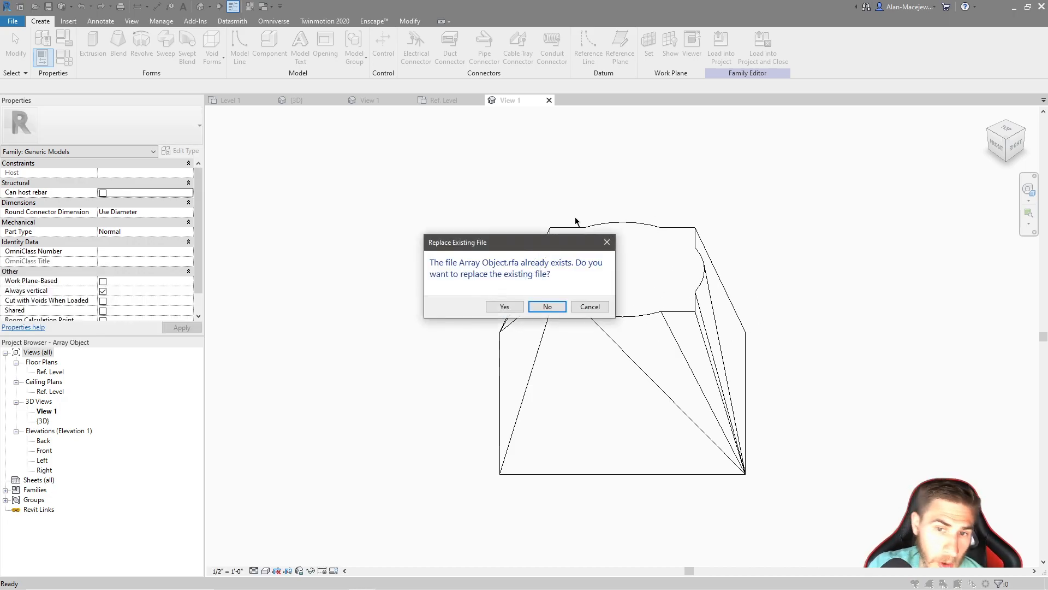
pyautogui.click(505, 306)
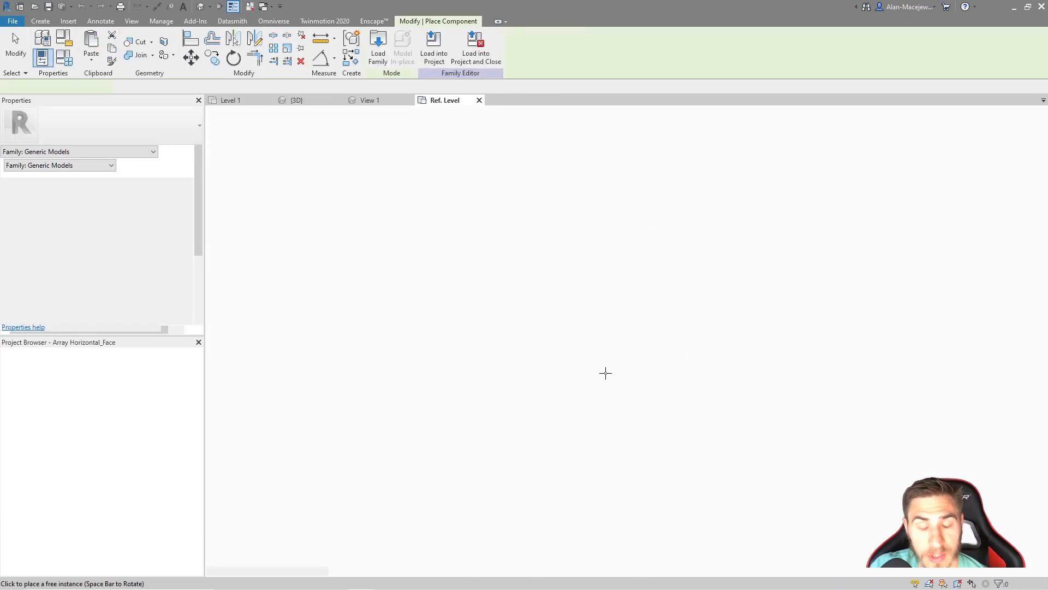
# Place one Array Object in the Ref. Level plan, about 8" right of and 8" above the reference planes' intersection
pyautogui.scroll(4, 662, 355)
pyautogui.scroll(-4, 663, 357)
pyautogui.scroll(3, 652, 345)
pyautogui.click(651, 326)
# Align the Array Object to the horizontal and vertical center reference planes so it is centered on their intersection
pyautogui.press('a')
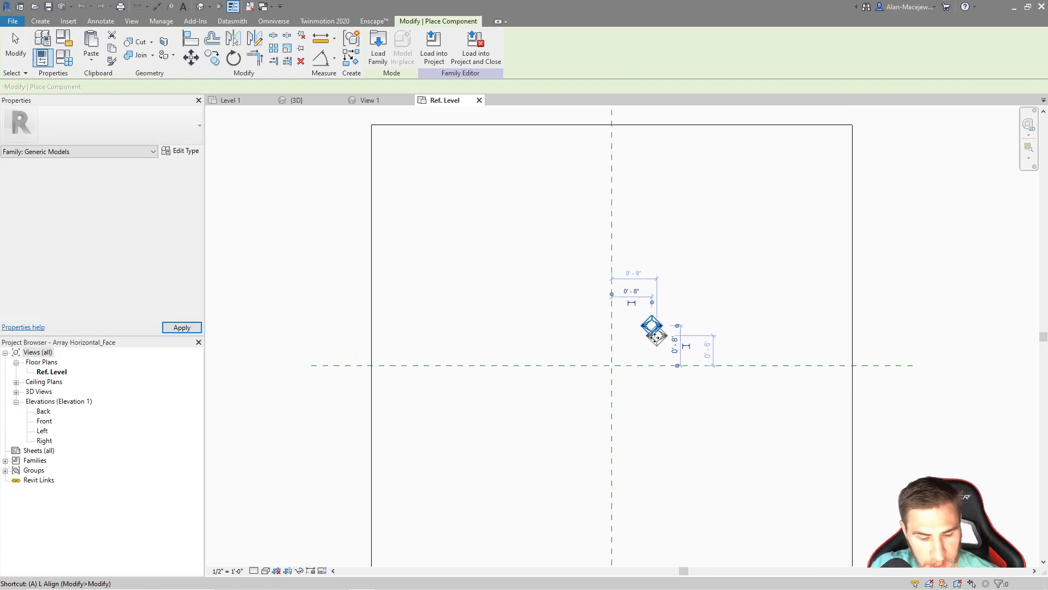
pyautogui.press('l')
pyautogui.click(582, 366)
pyautogui.click(653, 327)
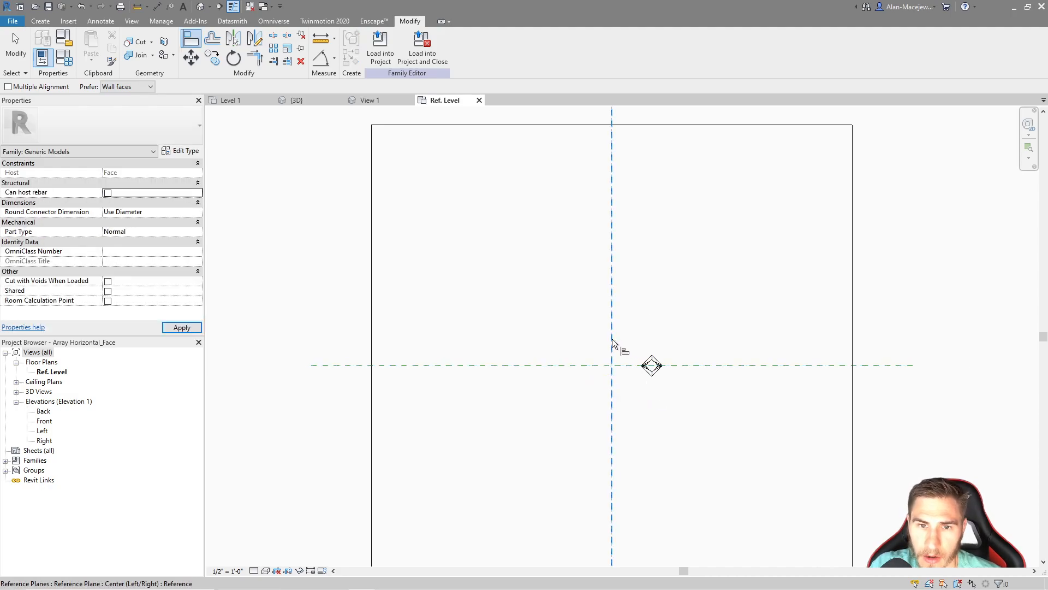
pyautogui.click(612, 347)
pyautogui.click(652, 365)
pyautogui.moveTo(428, 211); pyautogui.dragTo(363, 230, button='middle')
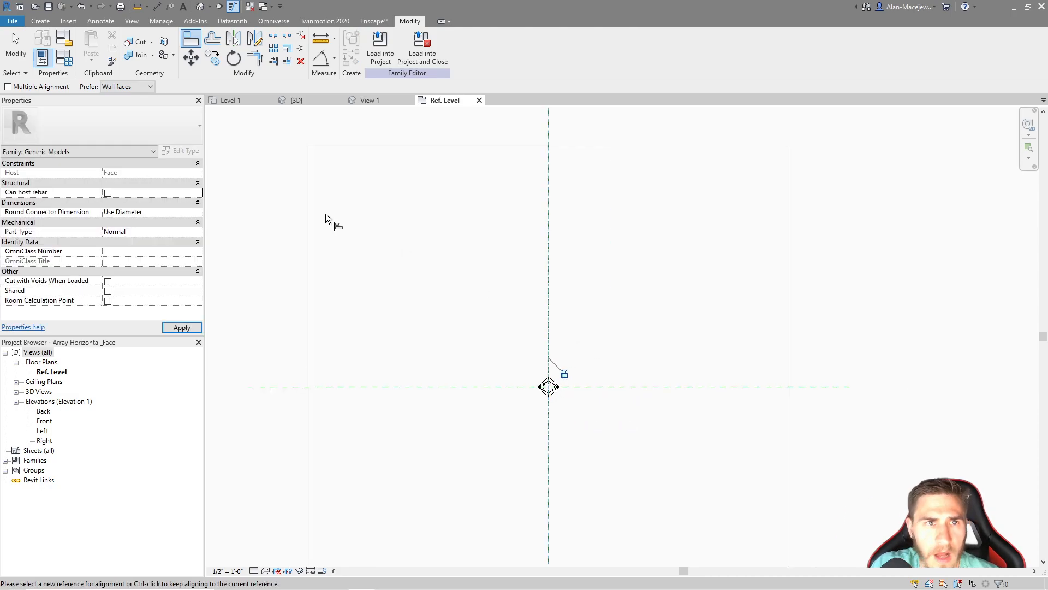
pyautogui.press('Escape')
pyautogui.press('Escape')
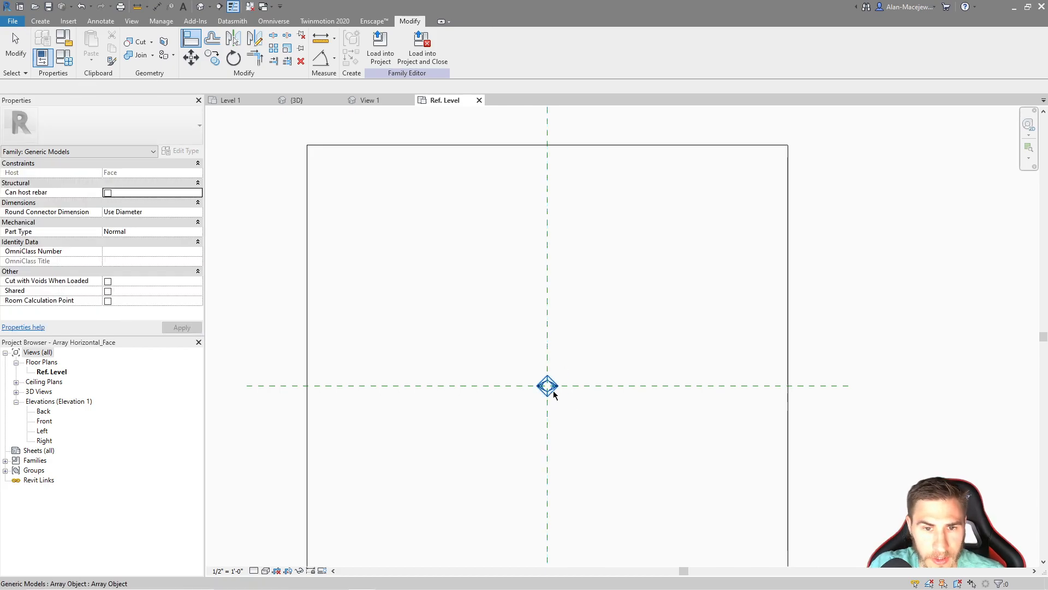
# Array the Array Object horizontally to the right with 4.5" spacing and a count of 3
pyautogui.click(553, 393)
pyautogui.click(581, 359)
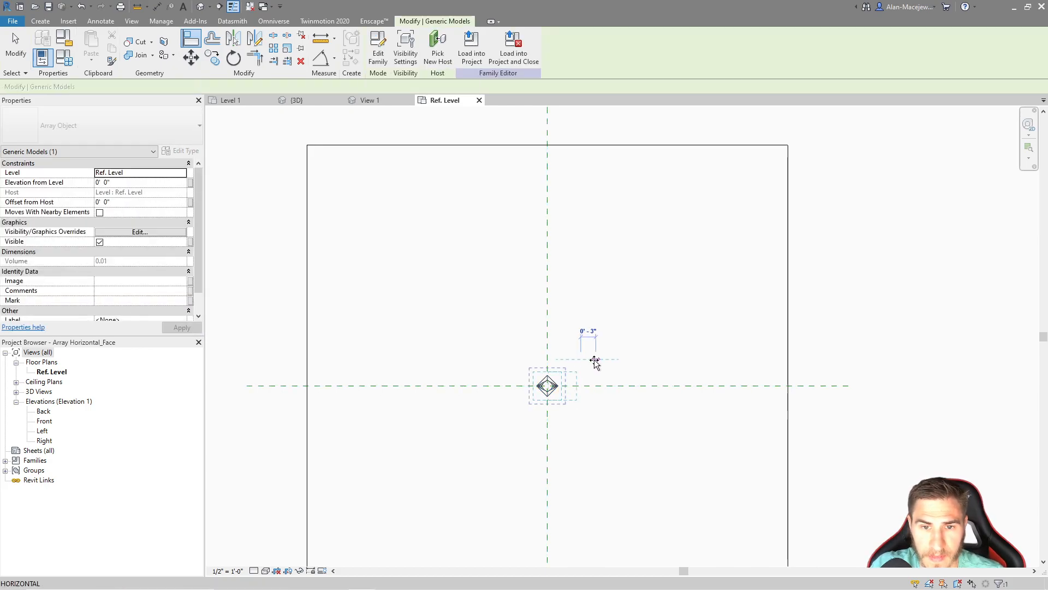
pyautogui.write('4.5')
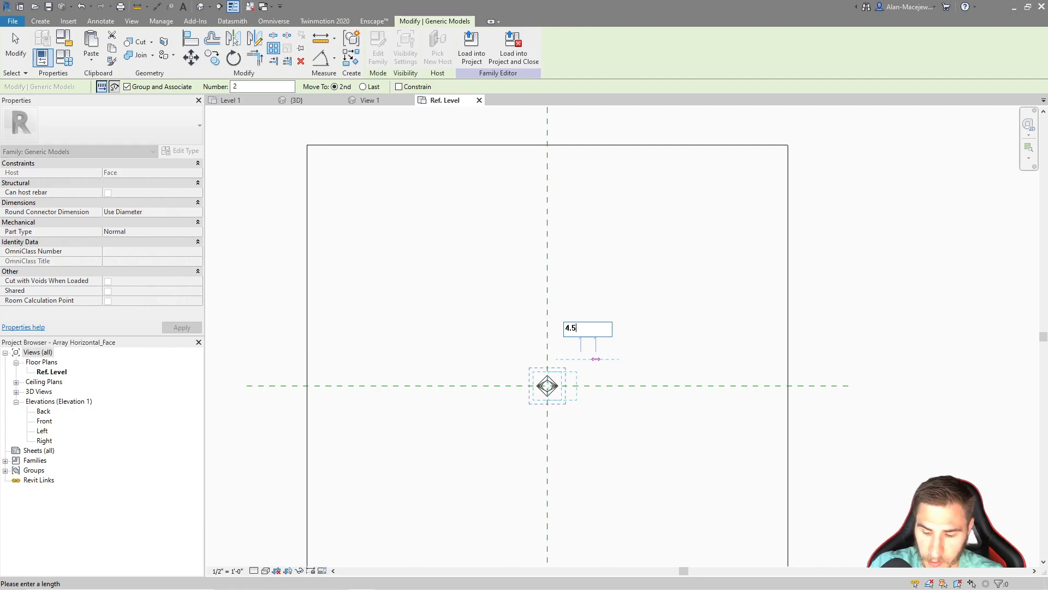
pyautogui.press('Return')
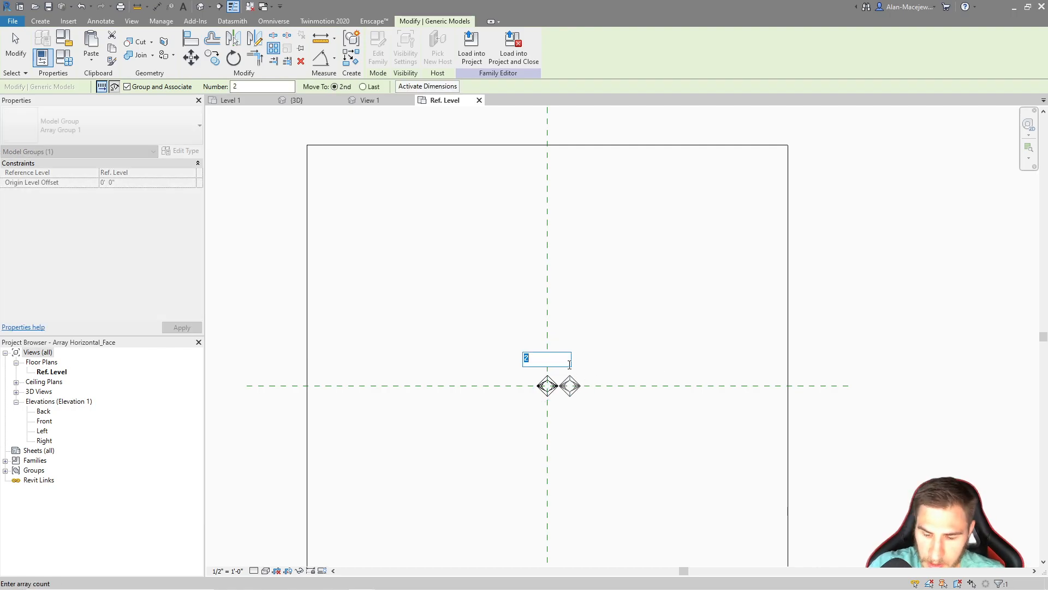
pyautogui.write('3')
pyautogui.press('Return')
# Label the array count with a new instance family parameter named Horizontal Number
pyautogui.click(592, 381)
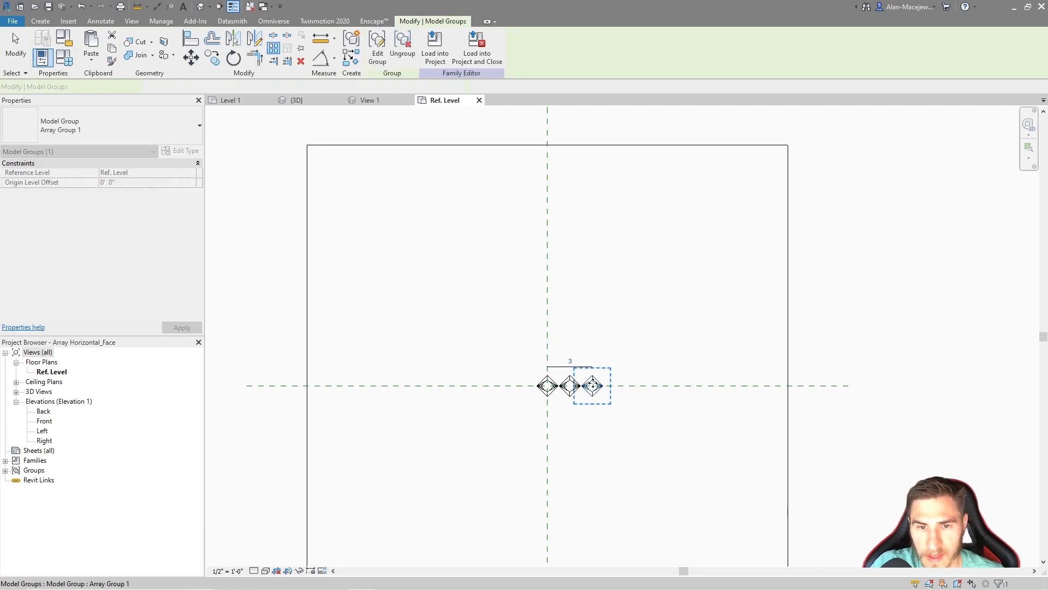
pyautogui.scroll(2, 590, 380)
pyautogui.click(585, 353)
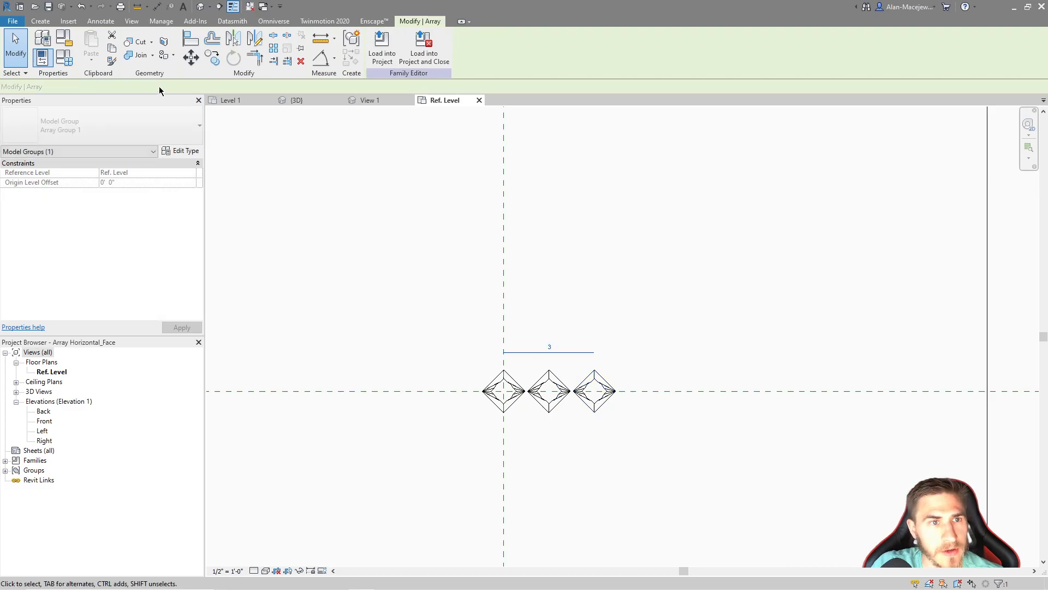
pyautogui.click(186, 86)
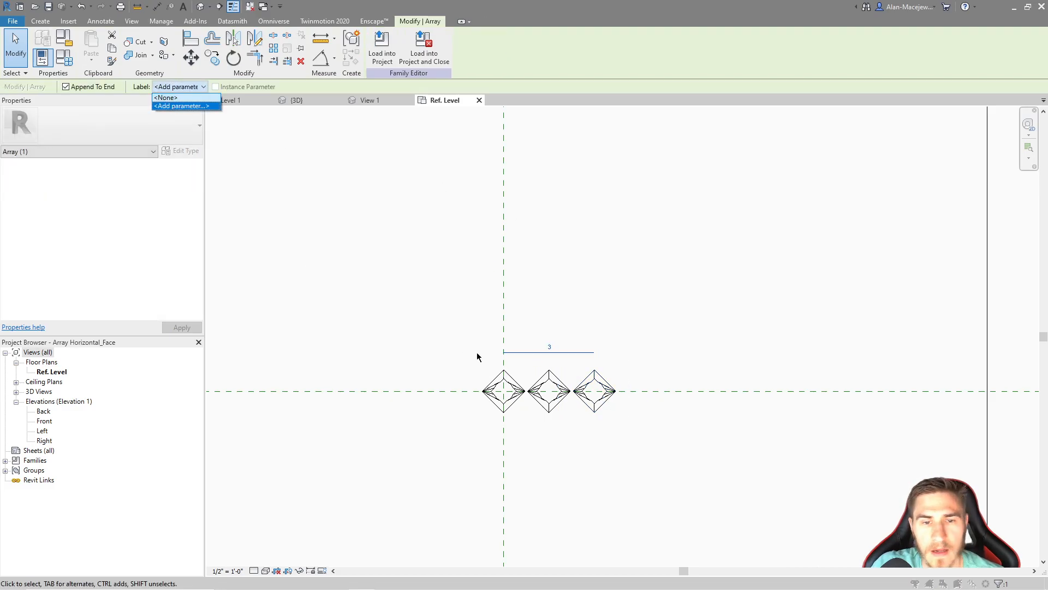
pyautogui.press('Return')
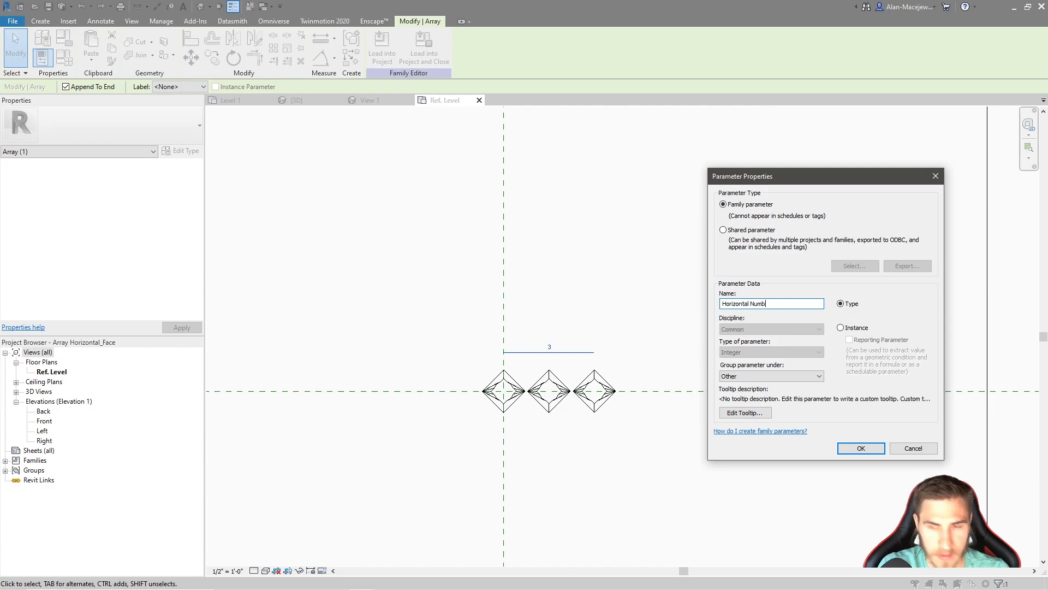
pyautogui.click(841, 327)
pyautogui.click(818, 376)
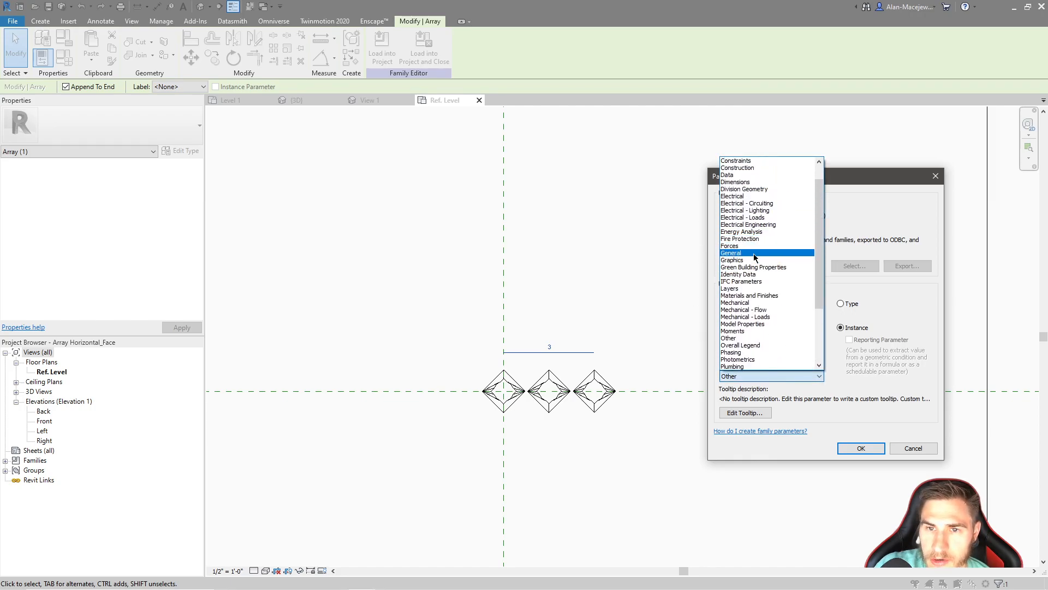
pyautogui.click(732, 217)
pyautogui.click(861, 448)
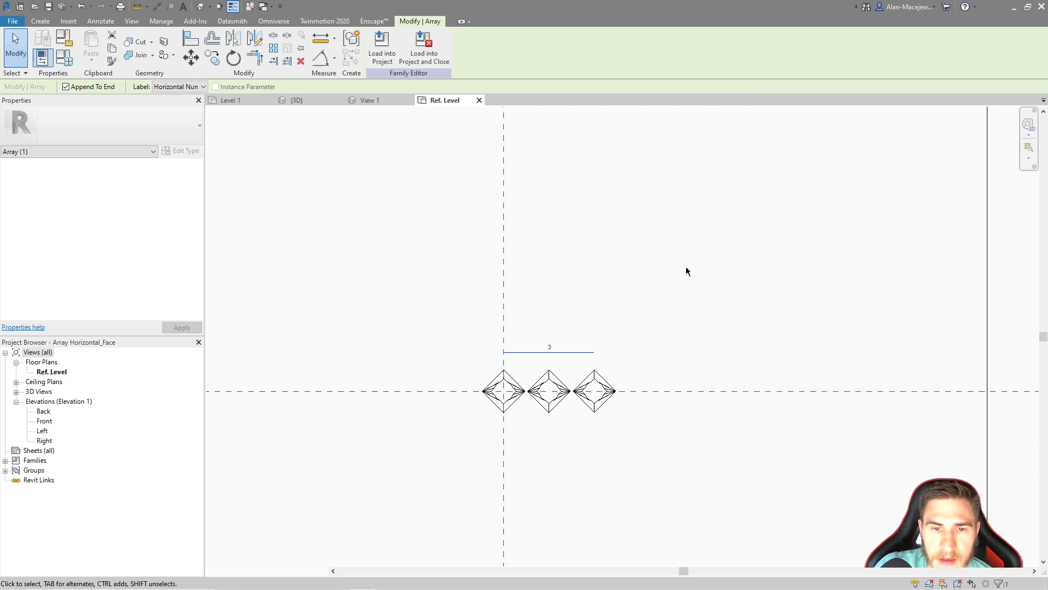
pyautogui.click(682, 250)
# Edit the rightmost array group, align its Array Object to the horizontal center reference plane, and finish the group edit
pyautogui.doubleClick(613, 401)
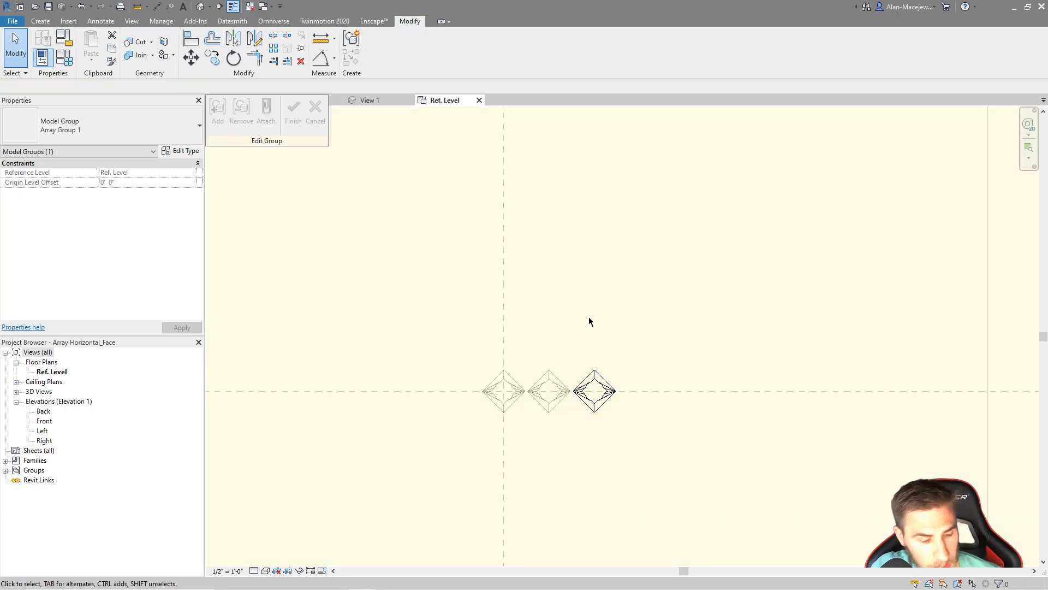
pyautogui.press('a')
pyautogui.press('l')
pyautogui.click(680, 392)
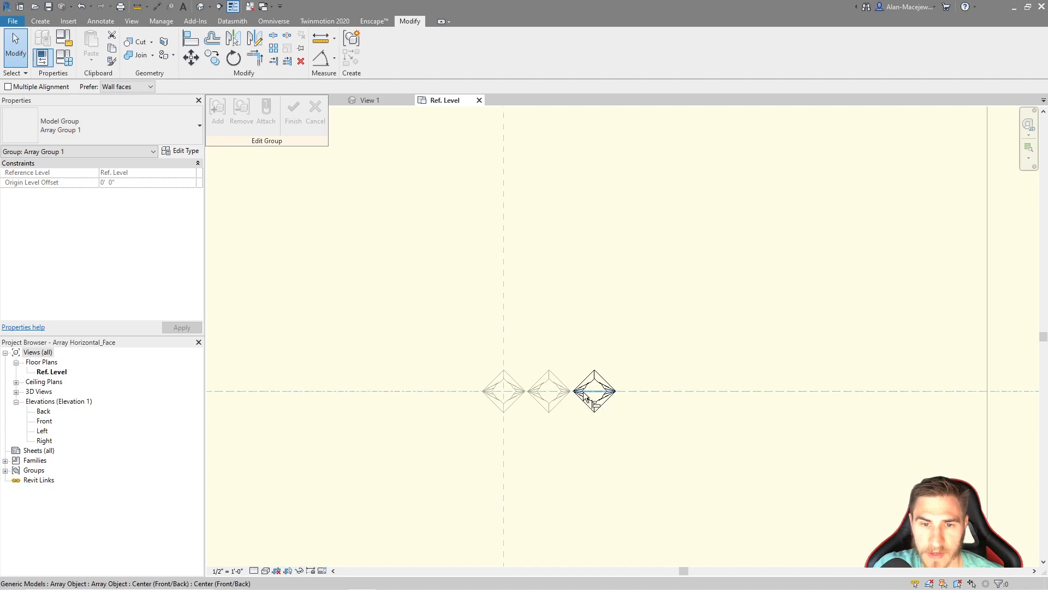
pyautogui.click(586, 392)
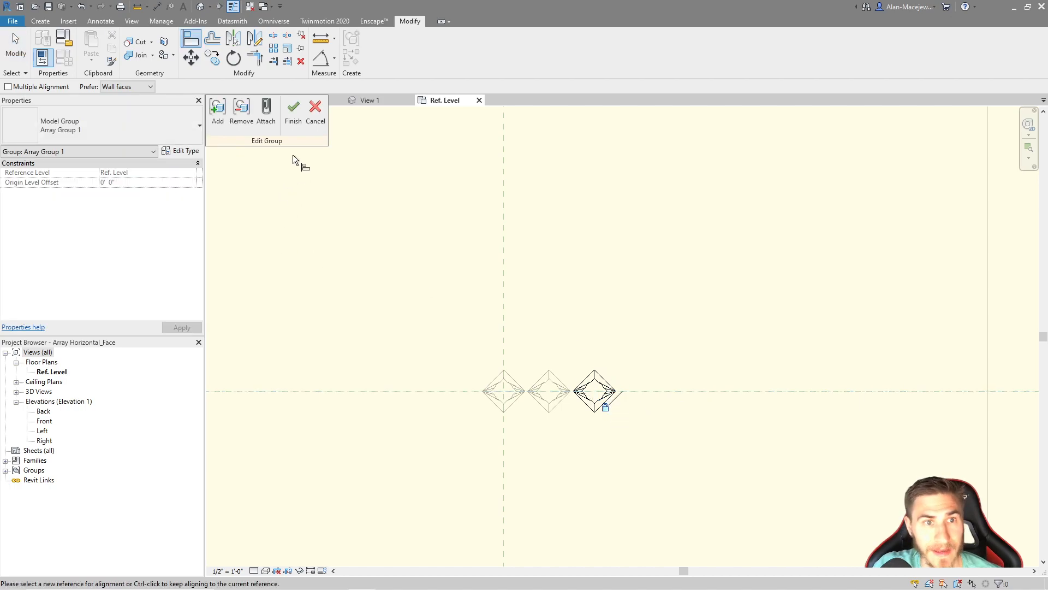
pyautogui.click(294, 111)
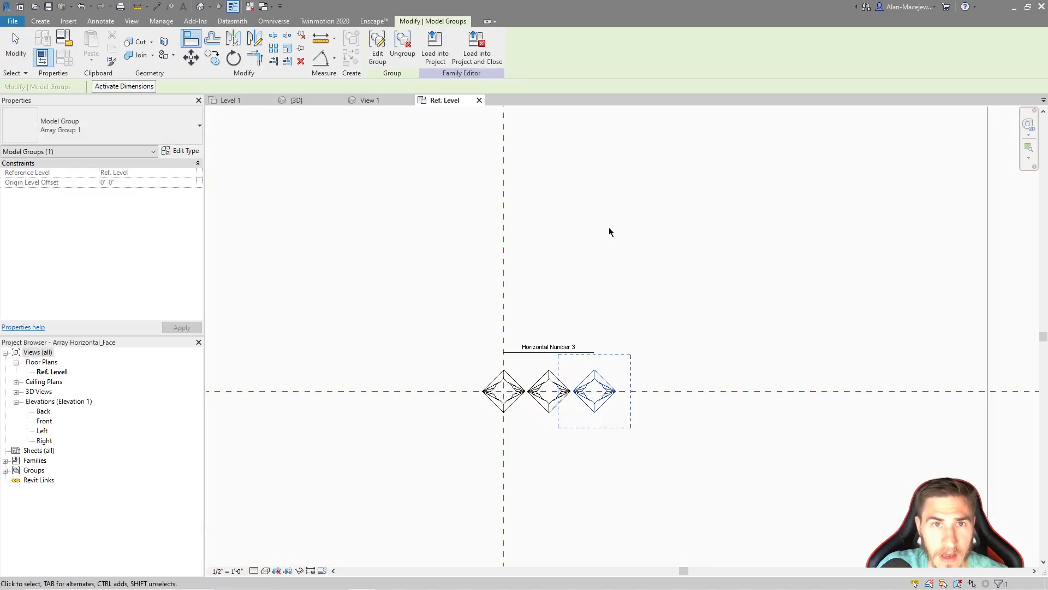
# Load the Array Horizontal_Face family into Project1
pyautogui.click(606, 228)
pyautogui.click(423, 44)
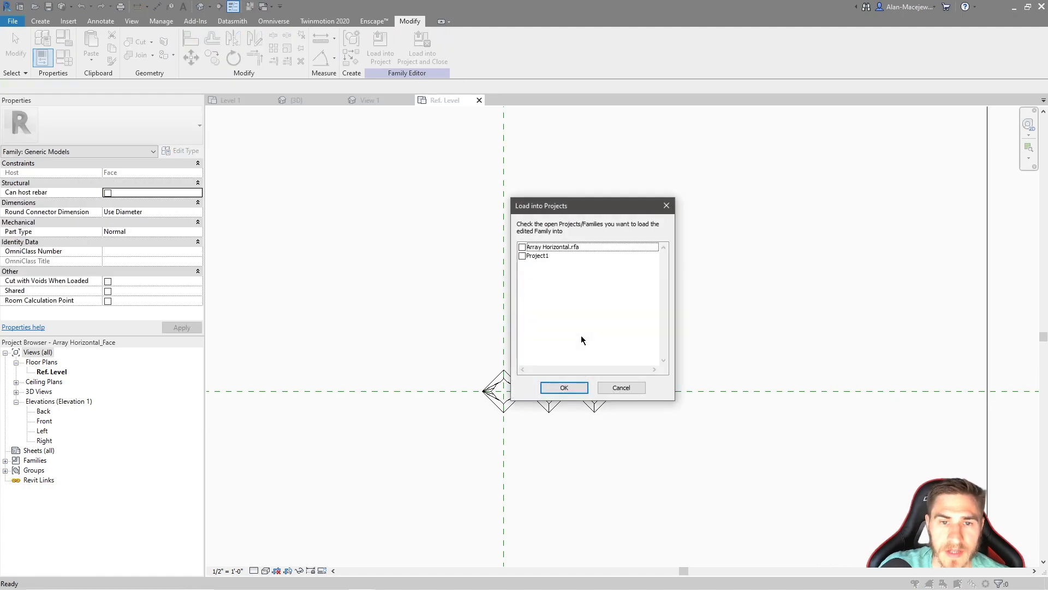
pyautogui.click(521, 256)
pyautogui.click(564, 387)
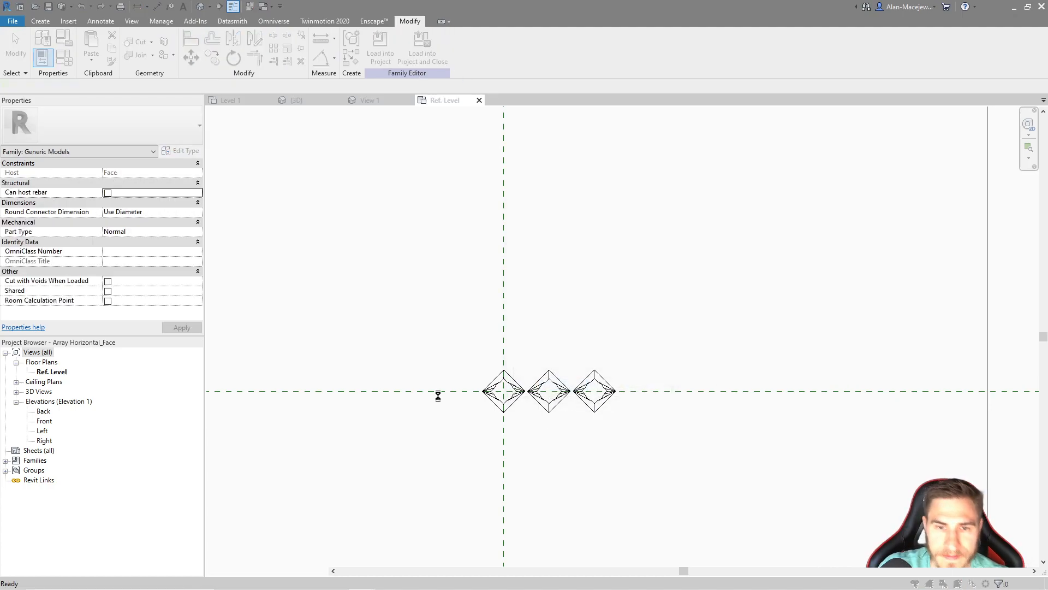
# Place an Array Horizontal_Face instance on the wall's front face in the 3D view
pyautogui.click(503, 308)
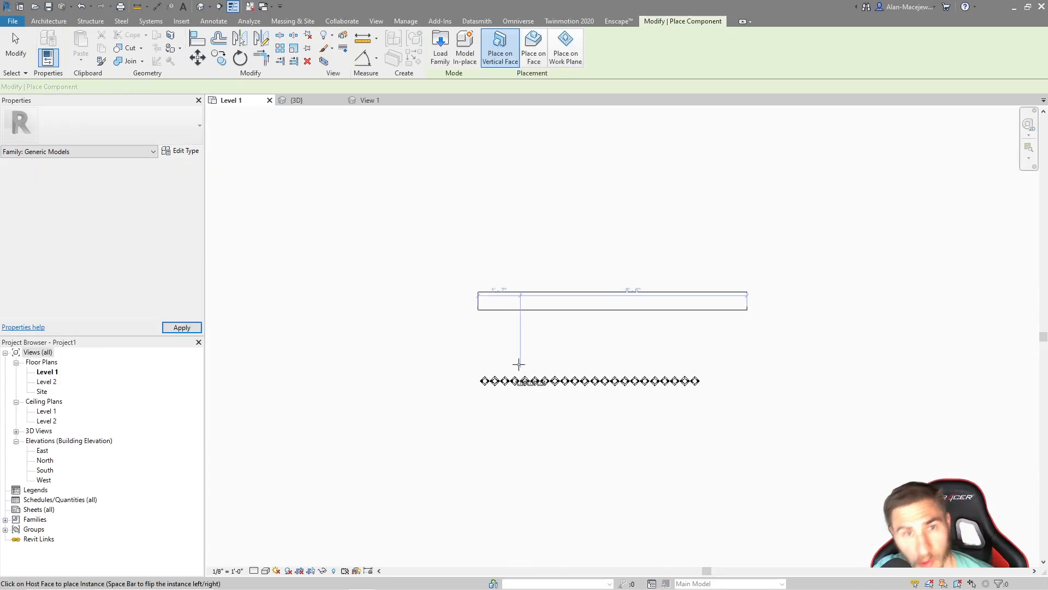
pyautogui.click(313, 101)
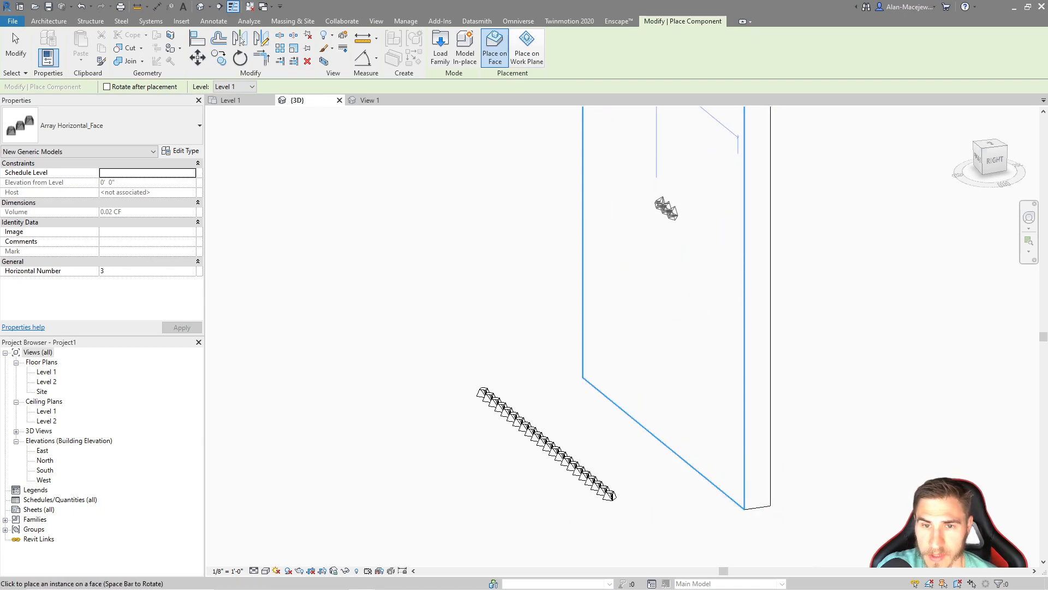
pyautogui.moveTo(614, 285); pyautogui.dragTo(686, 326, button='middle')
pyautogui.press('Escape')
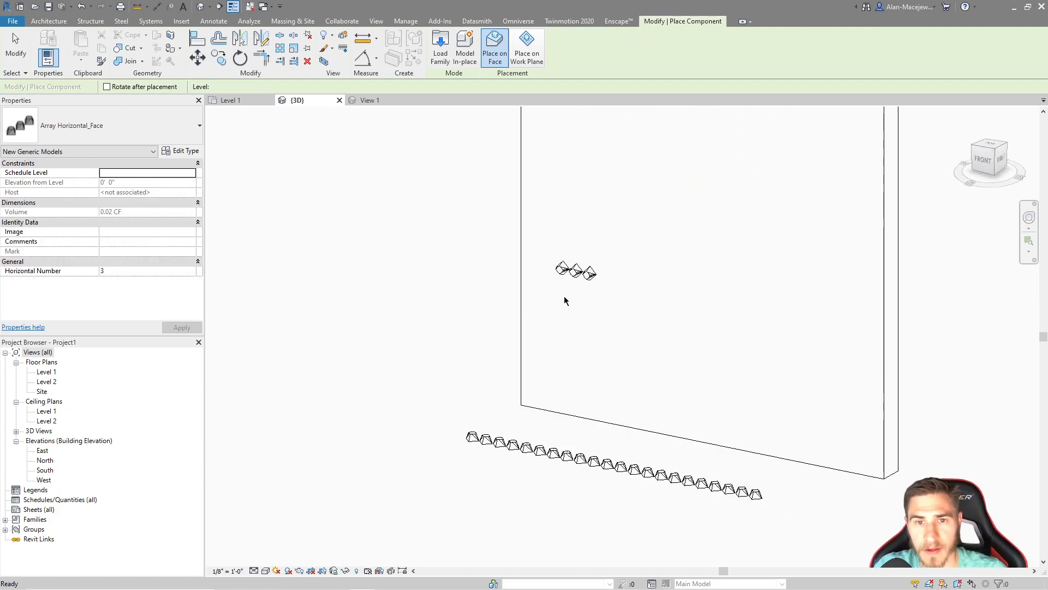
# Set the Horizontal Number of the wall-hosted array to 20
pyautogui.click(576, 273)
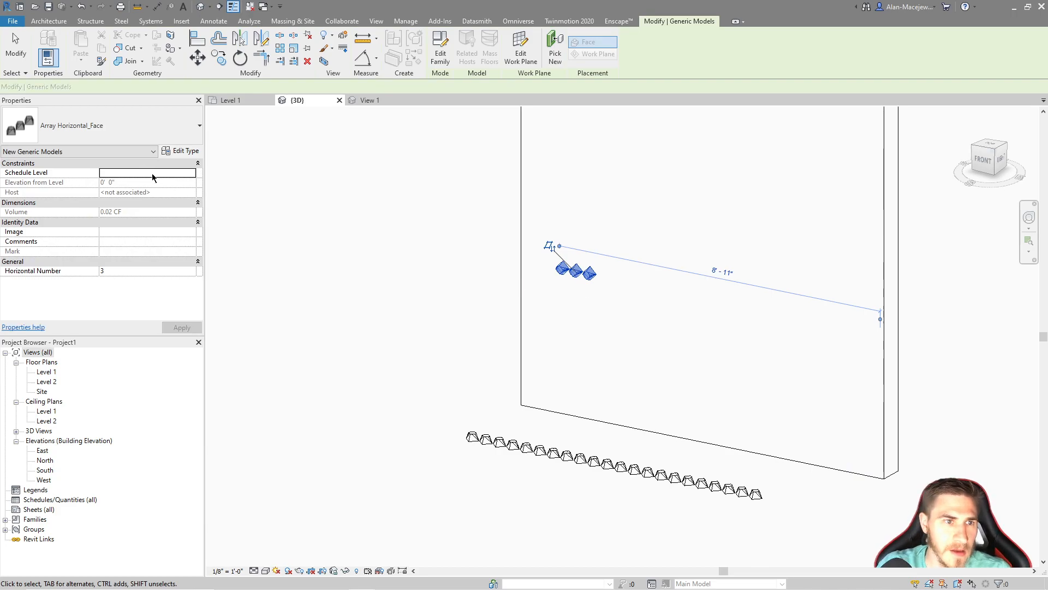
pyautogui.click(145, 301)
pyautogui.press('BackSpace')
pyautogui.write('20')
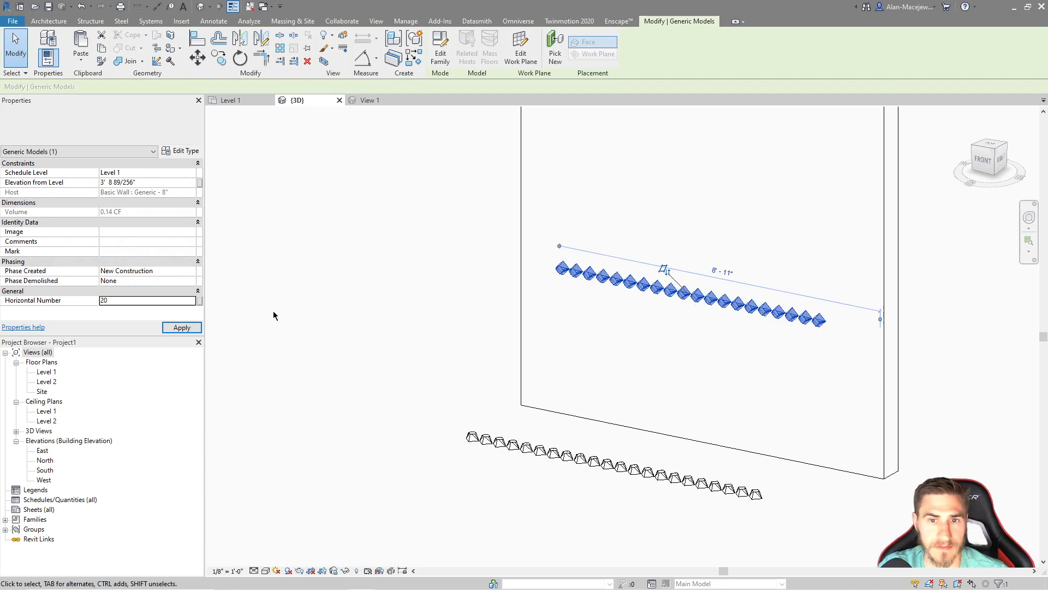
pyautogui.press('Escape')
# Delete the non-hosted array standing in front of the wall
pyautogui.keyDown('shift'); pyautogui.moveTo(742, 353); pyautogui.dragTo(686, 388, button='middle'); pyautogui.keyUp('shift')
pyautogui.click(590, 483)
pyautogui.press('Delete')
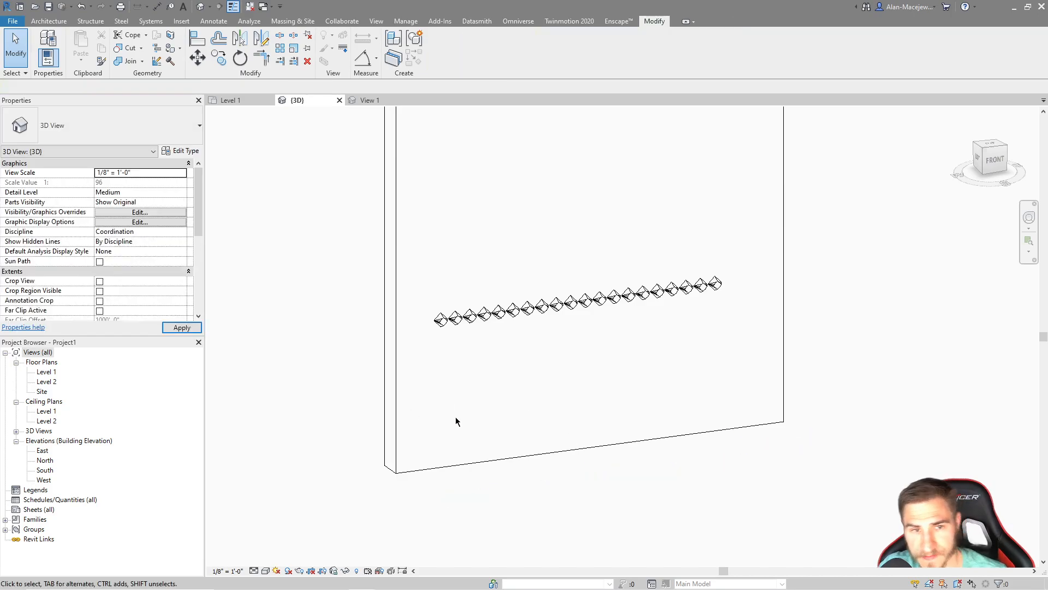
pyautogui.press('a')
pyautogui.press('l')
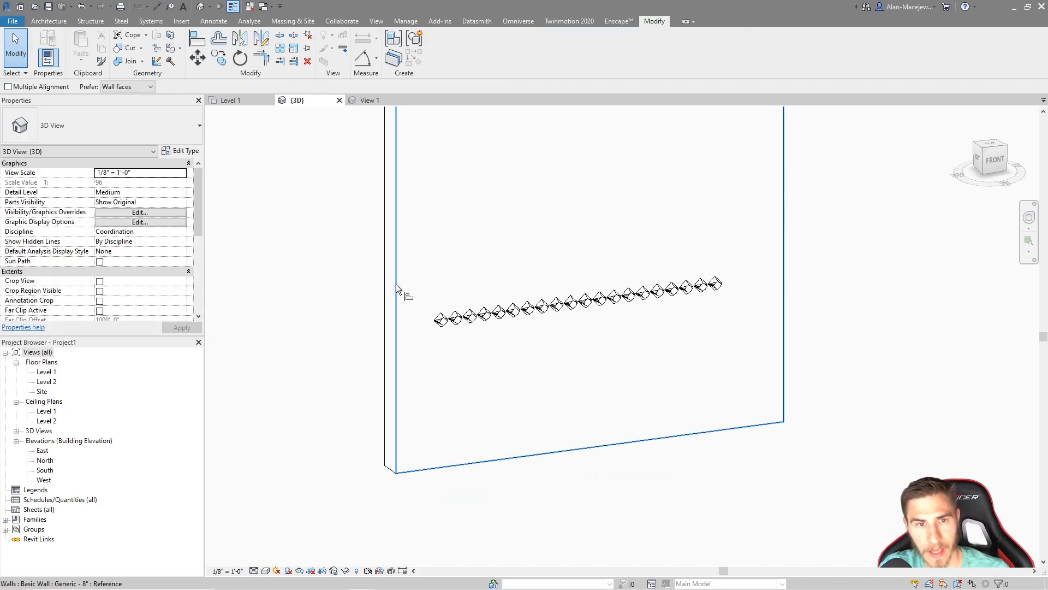
pyautogui.press('Escape')
# Set the wall's length to 20 feet
pyautogui.click(562, 453)
pyautogui.keyDown('shift'); pyautogui.moveTo(562, 453); pyautogui.dragTo(513, 493, button='middle'); pyautogui.keyUp('shift')
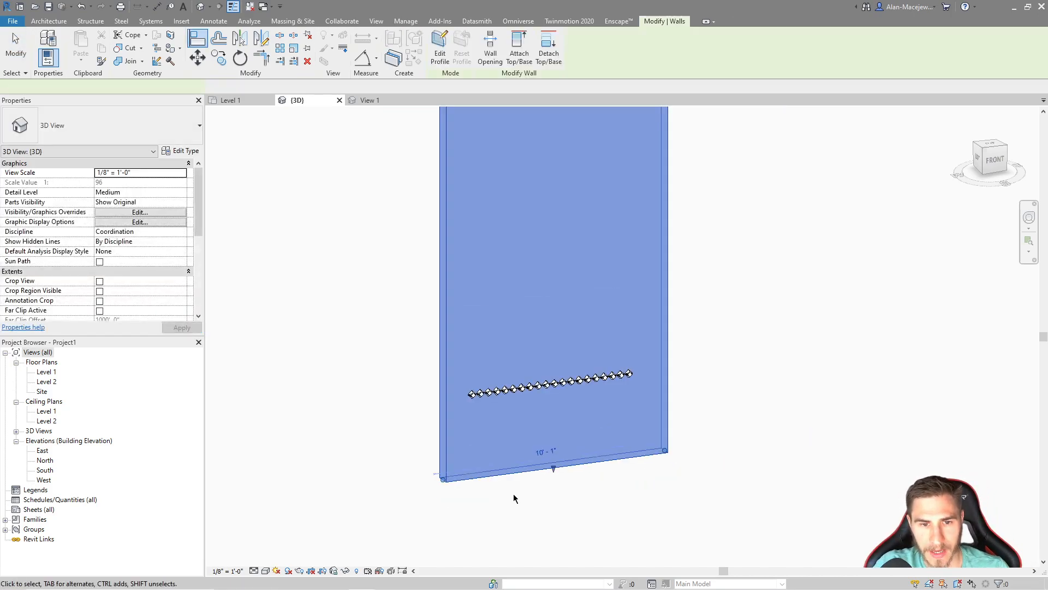
pyautogui.scroll(3, 505, 485)
pyautogui.click(564, 439)
pyautogui.write('20')
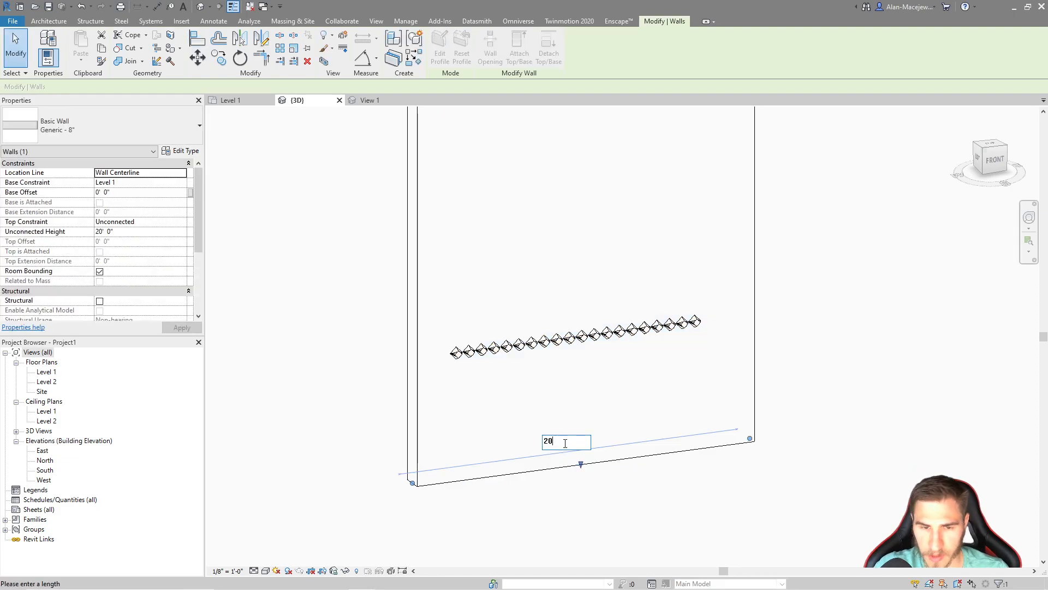
pyautogui.press('Return')
pyautogui.scroll(-3, 592, 408)
pyautogui.moveTo(565, 405); pyautogui.dragTo(618, 400, button='middle')
pyautogui.press('Escape')
pyautogui.press('a')
pyautogui.press('l')
pyautogui.click(417, 420)
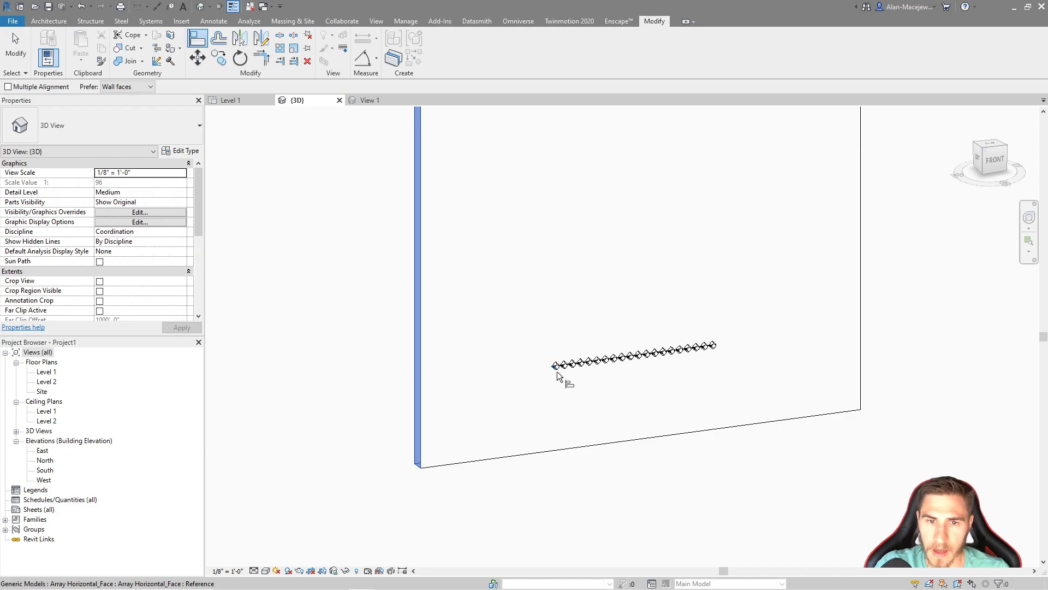
pyautogui.scroll(7, 557, 375)
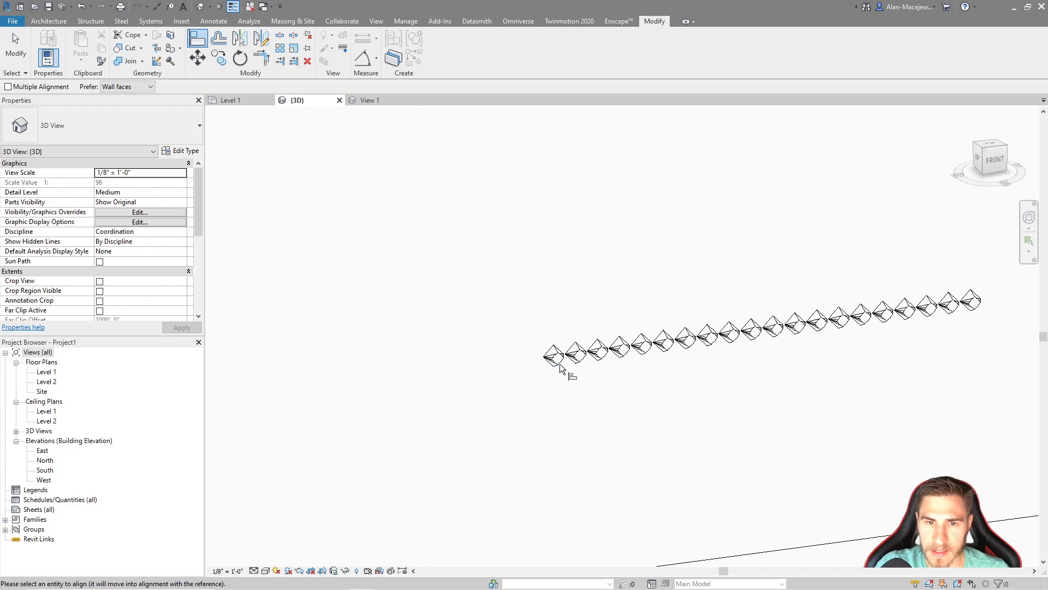
# Open the South elevation view showing the wall and its array
pyautogui.click(43, 462)
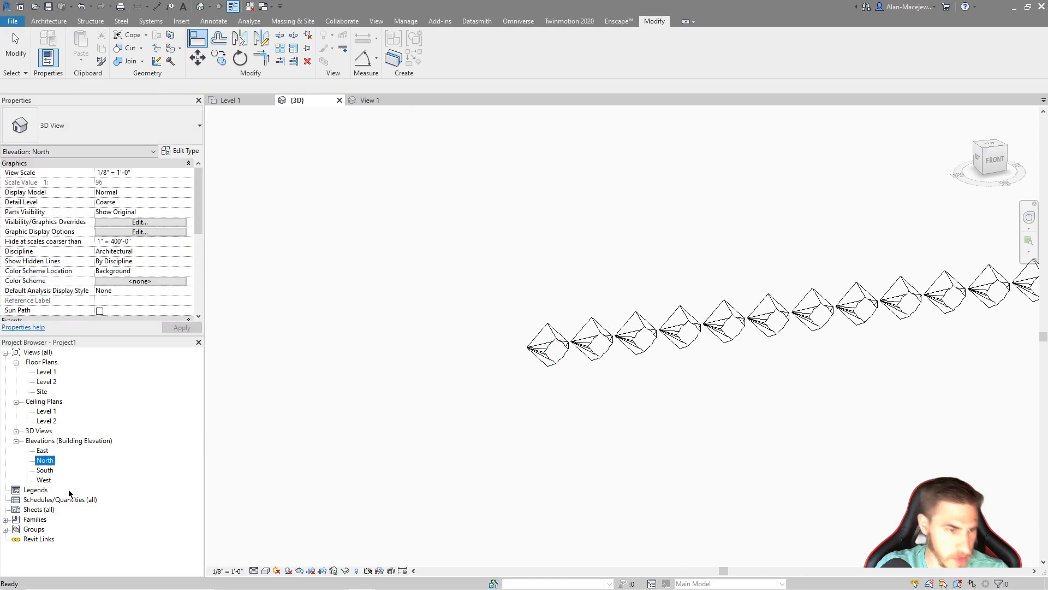
pyautogui.doubleClick(45, 471)
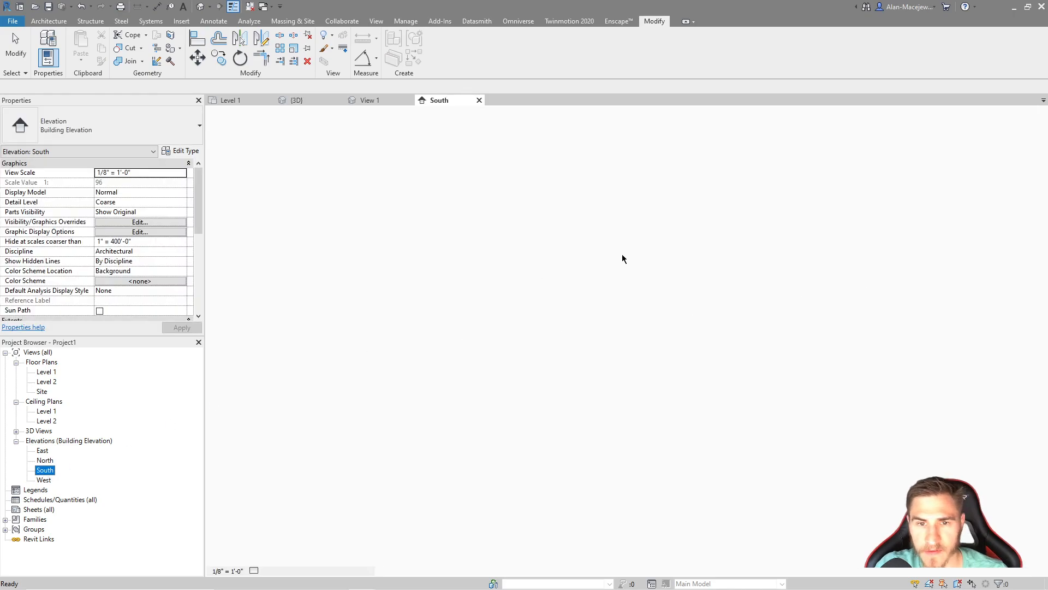
pyautogui.moveTo(585, 329); pyautogui.dragTo(625, 340, button='middle')
pyautogui.scroll(8, 601, 377)
# Align the Center (Left/Right) reference of the array's first object to the wall's left edge
pyautogui.press('a')
pyautogui.press('l')
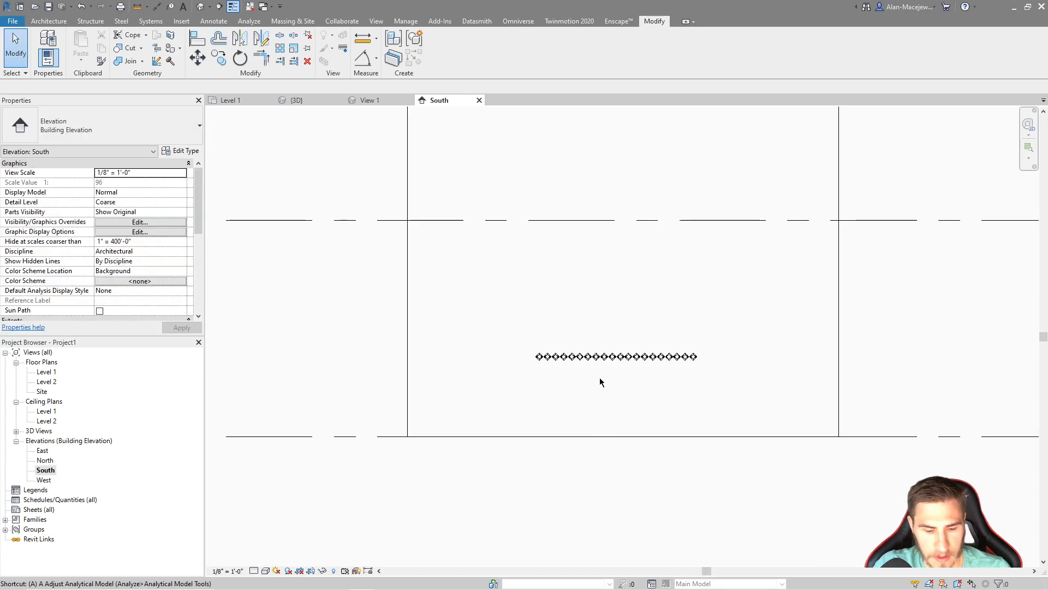
pyautogui.scroll(-3, 515, 360)
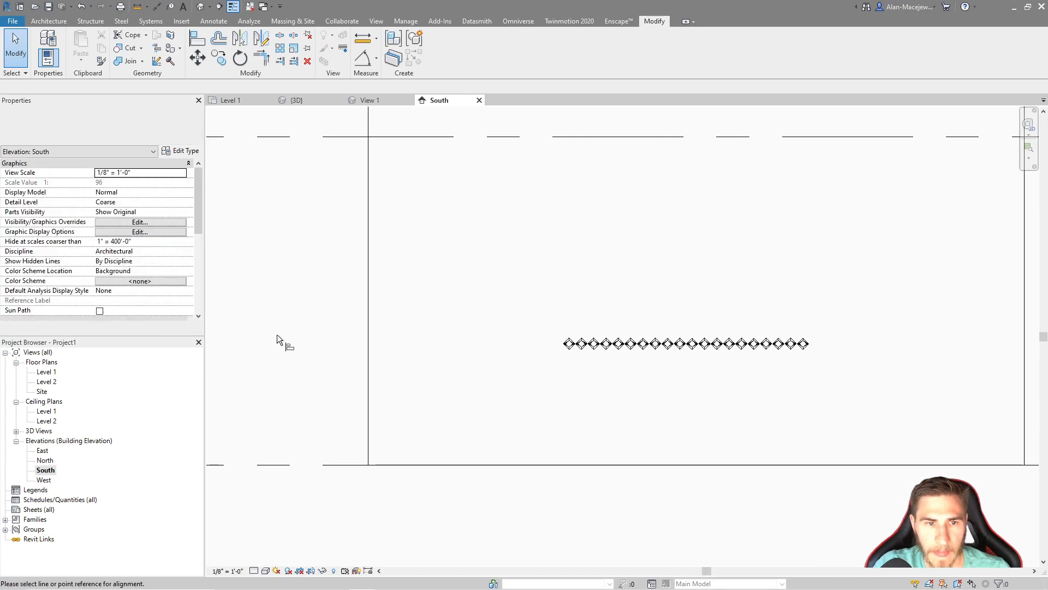
pyautogui.click(368, 341)
pyautogui.scroll(3, 576, 358)
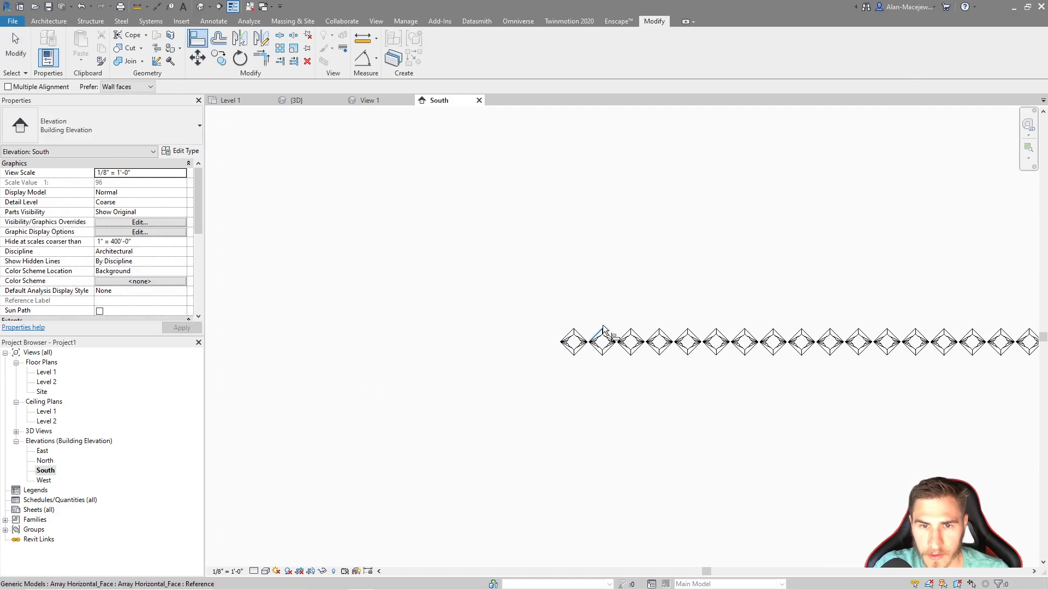
pyautogui.click(572, 349)
pyautogui.scroll(-3, 601, 382)
pyautogui.scroll(3, 420, 382)
pyautogui.scroll(-3, 511, 385)
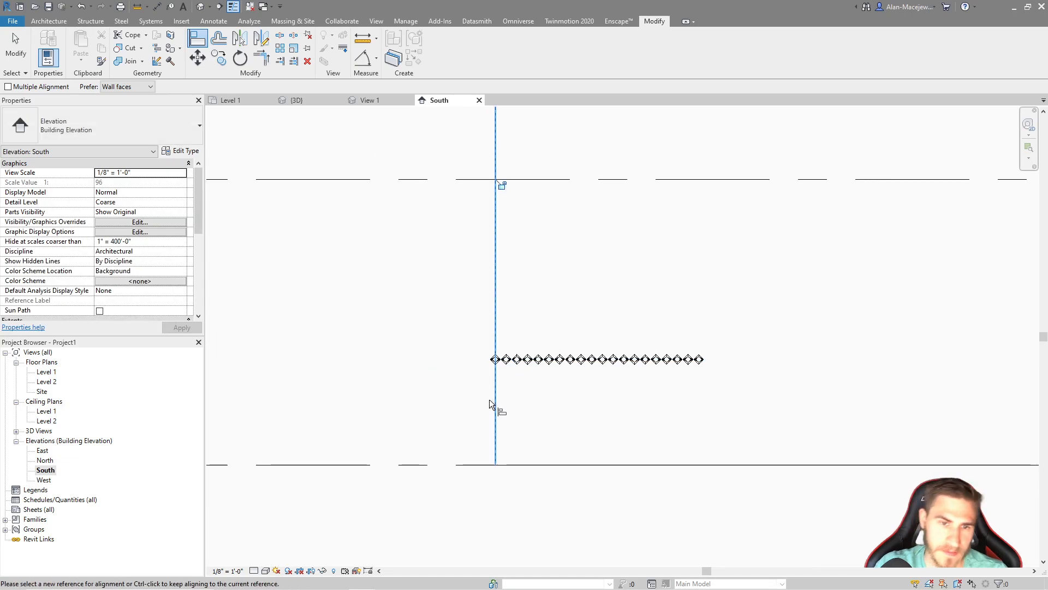
# Align the array's horizontal center reference to the wall's base at Level 1
pyautogui.click(424, 464)
pyautogui.click(497, 362)
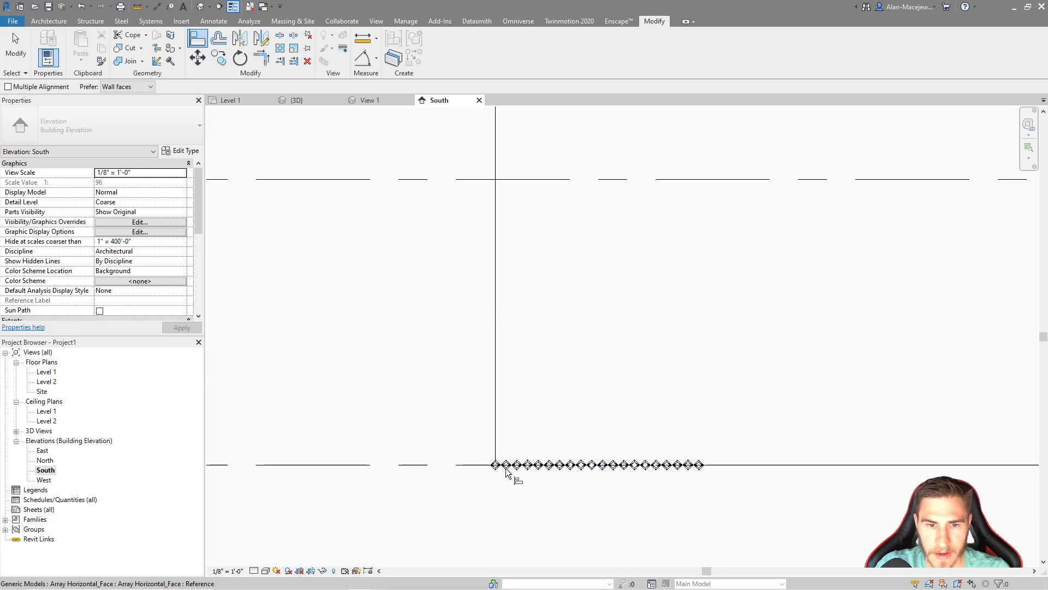
pyautogui.press('Escape')
pyautogui.press('Escape')
# Move the array diagonally up and right so its first object sits fully inside the wall's lower-left corner
pyautogui.click(516, 466)
pyautogui.scroll(2, 540, 421)
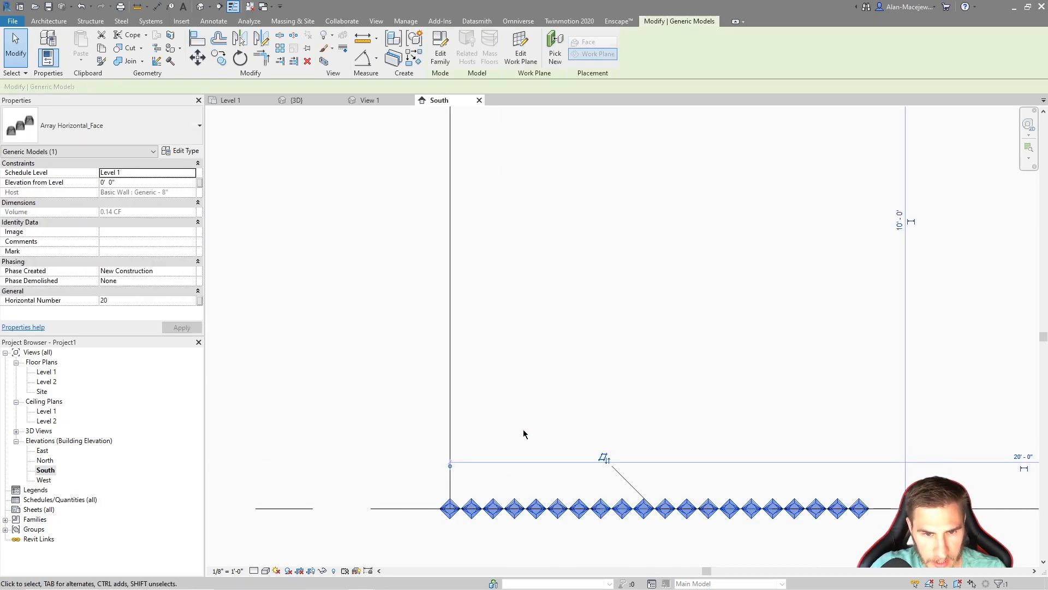
pyautogui.scroll(3, 463, 497)
pyautogui.press('m')
pyautogui.press('v')
pyautogui.click(430, 523)
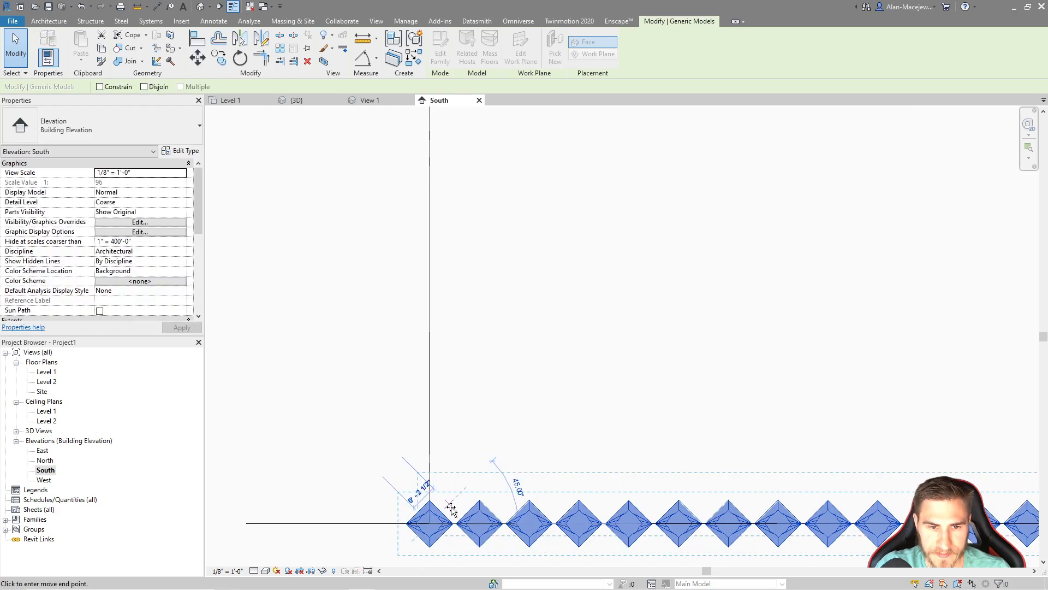
pyautogui.click(470, 505)
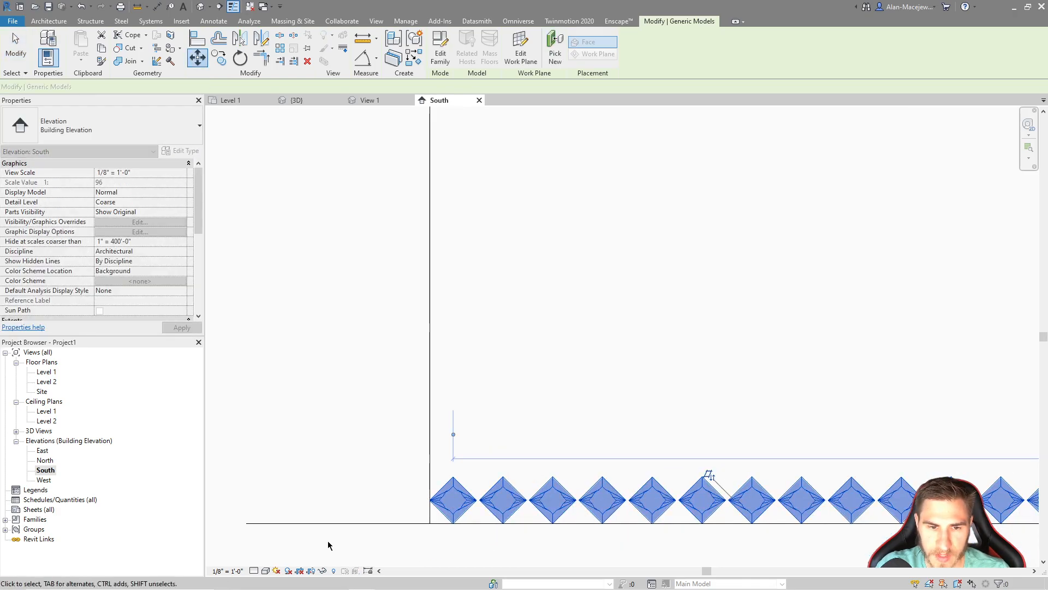
pyautogui.scroll(-4, 316, 440)
pyautogui.press('Escape')
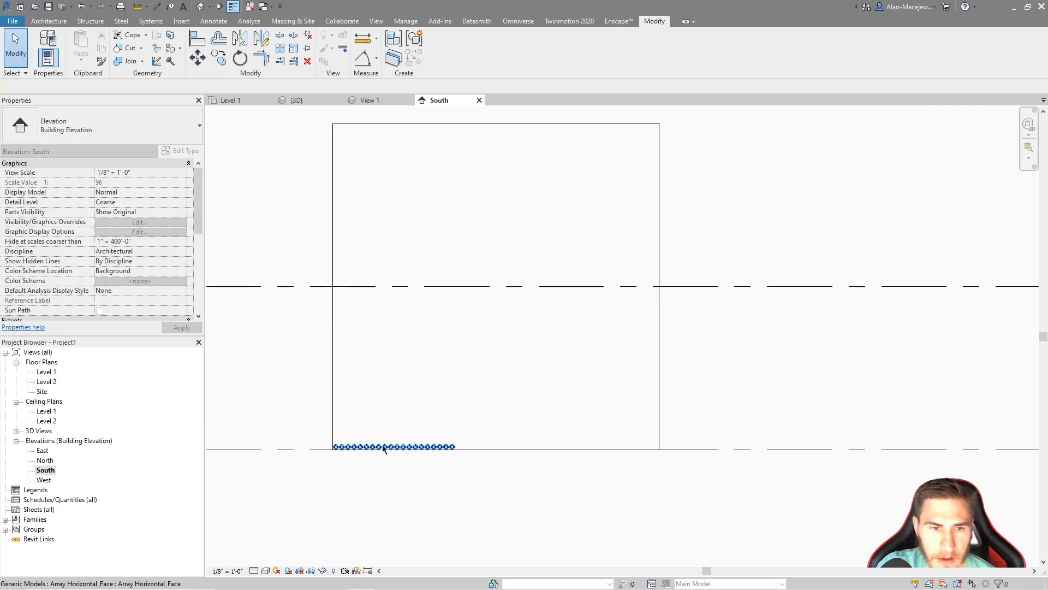
# Try Horizontal Number values of 40 and 50 on the wall array
pyautogui.click(608, 403)
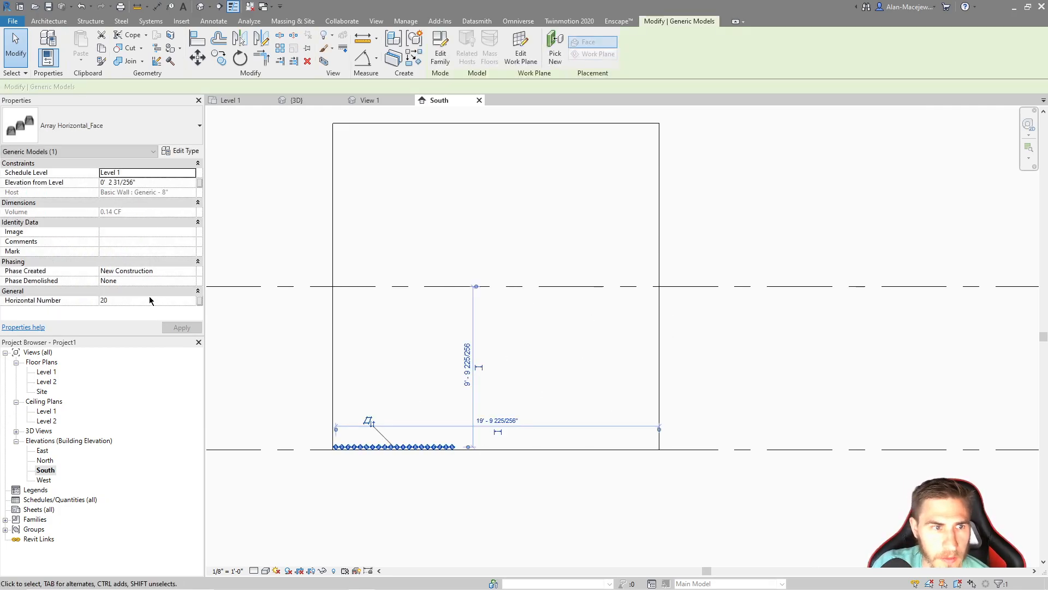
pyautogui.click(152, 300)
pyautogui.press('Return')
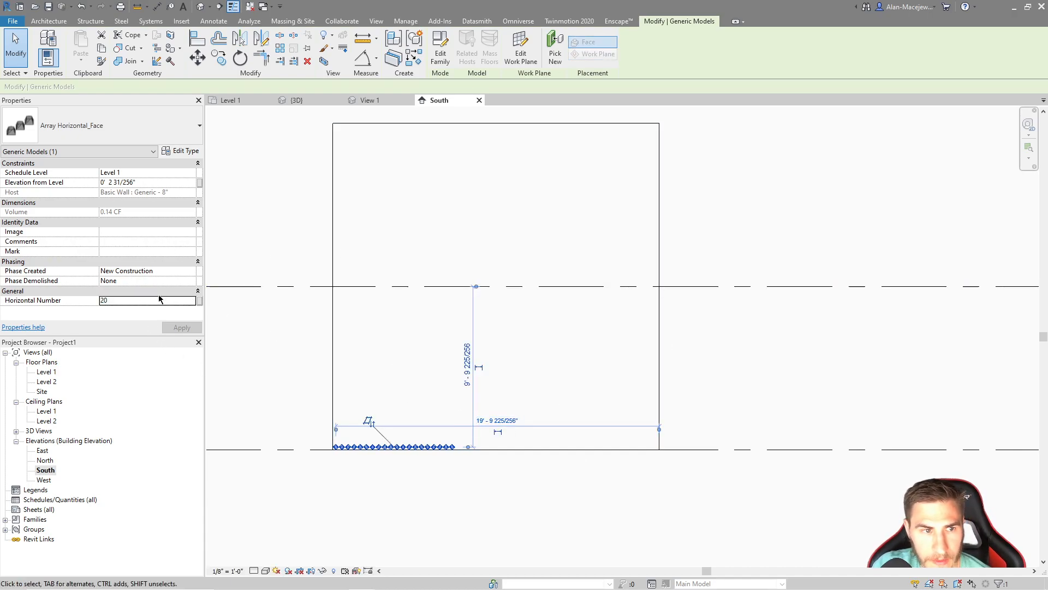
pyautogui.click(157, 301)
pyautogui.write('10')
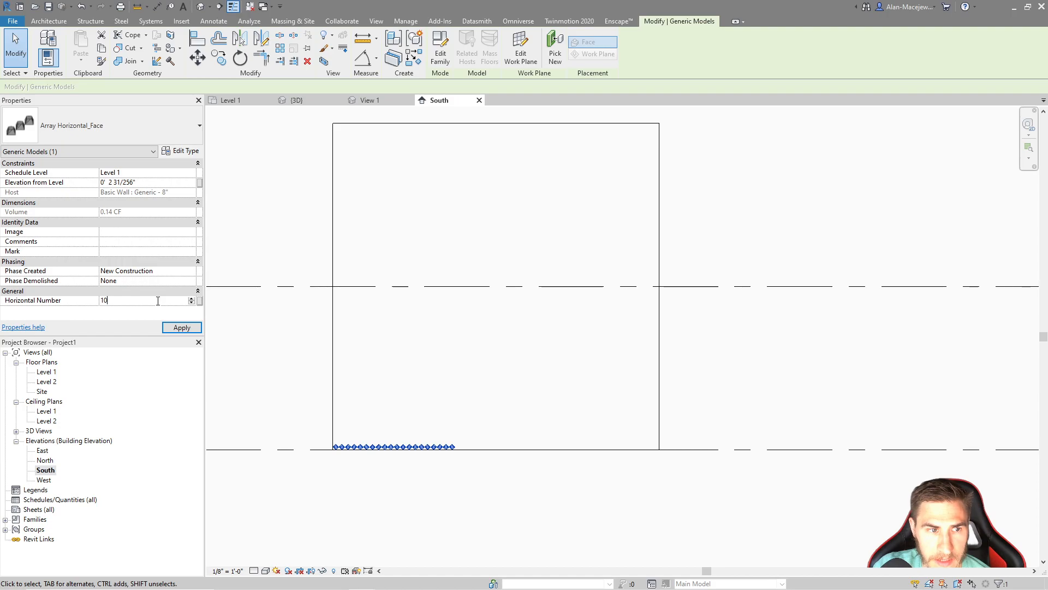
pyautogui.press('Return')
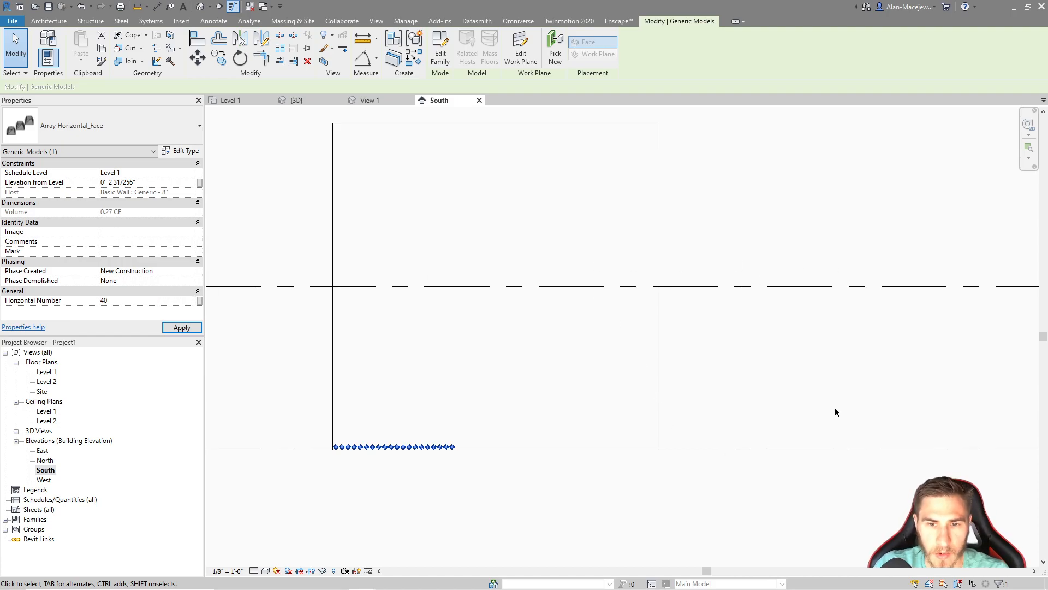
pyautogui.click(146, 299)
pyautogui.write('50')
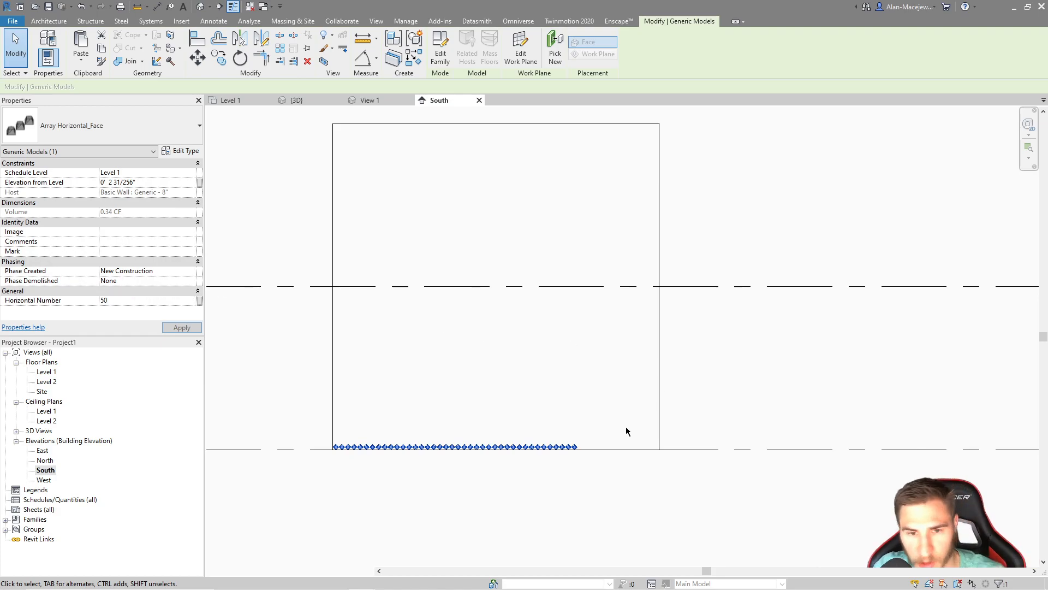
pyautogui.press('Return')
# Set the array's Horizontal Number to 53 to span the wall's full width, and check the fit at the far edge
pyautogui.click(143, 299)
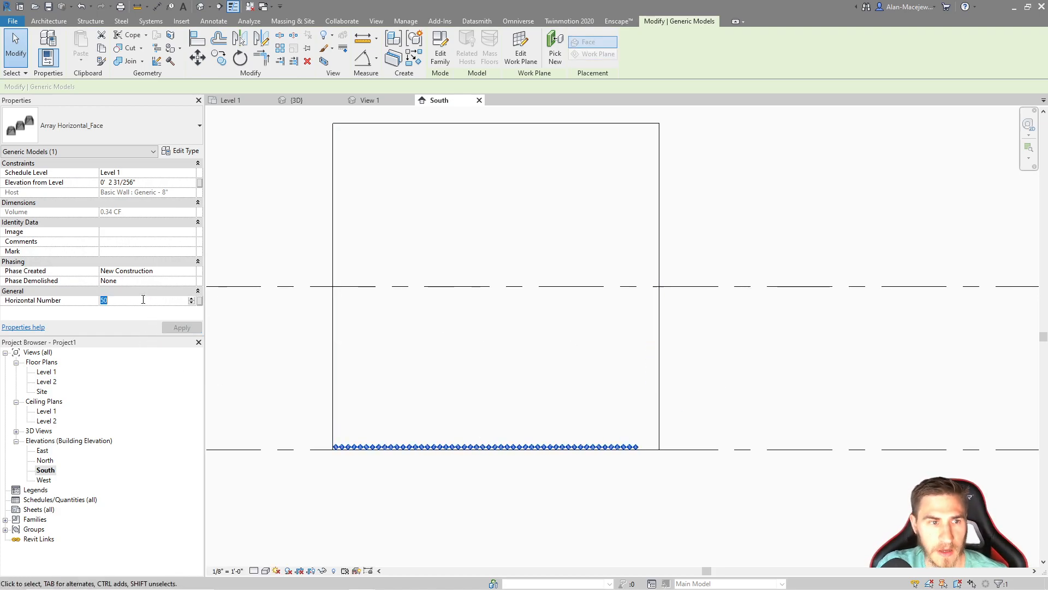
pyautogui.write('53')
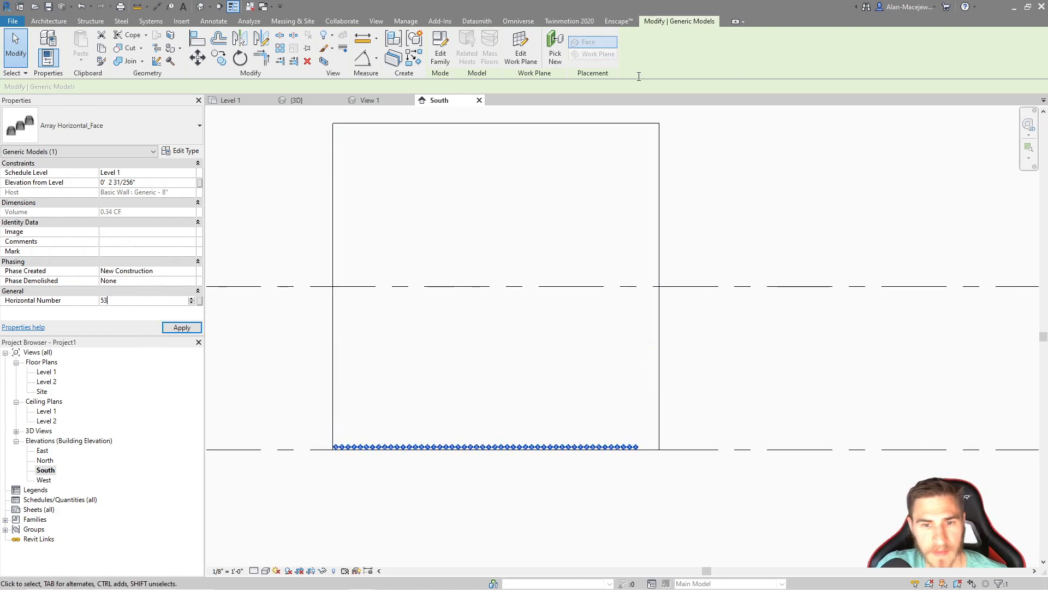
pyautogui.press('Return')
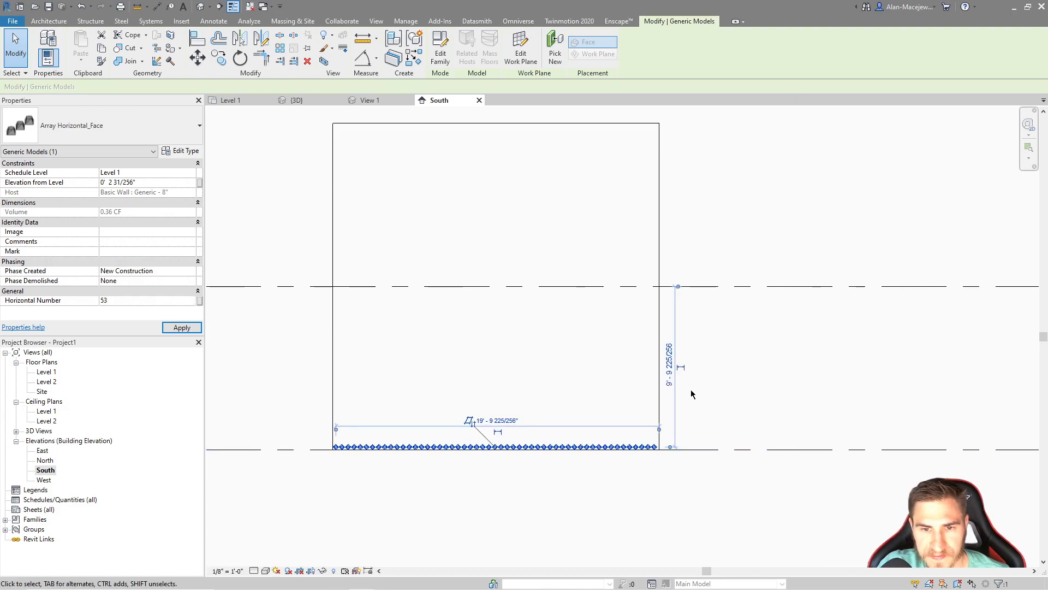
pyautogui.click(751, 364)
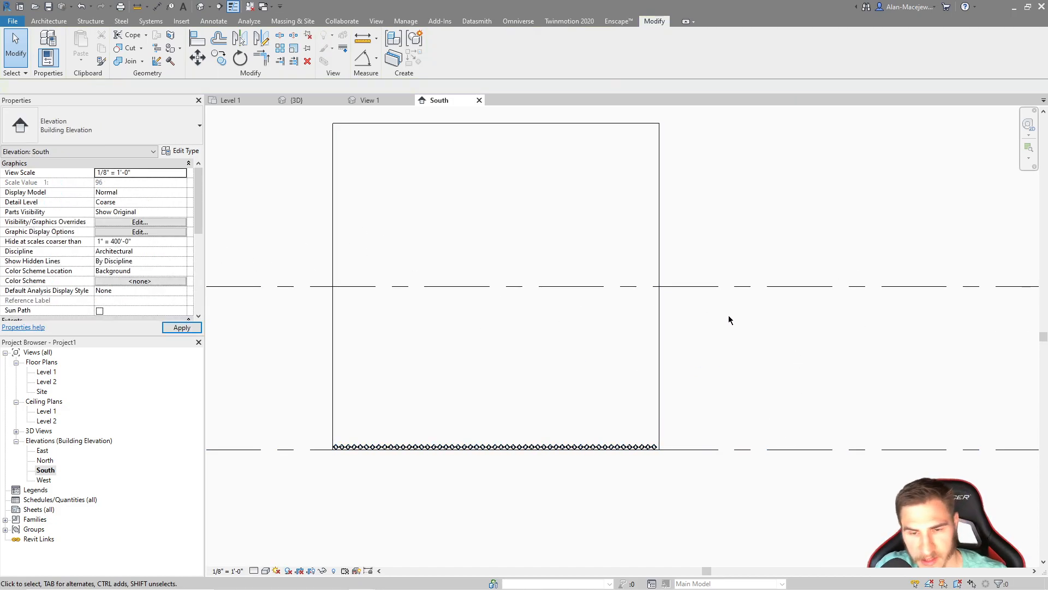
pyautogui.scroll(3, 671, 444)
pyautogui.click(646, 432)
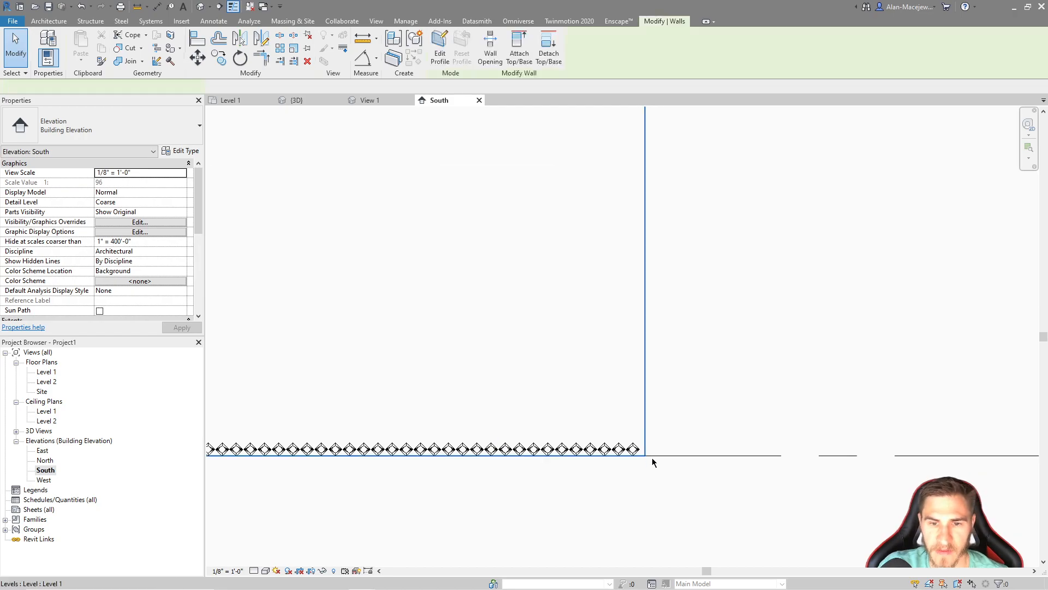
pyautogui.scroll(-3, 649, 459)
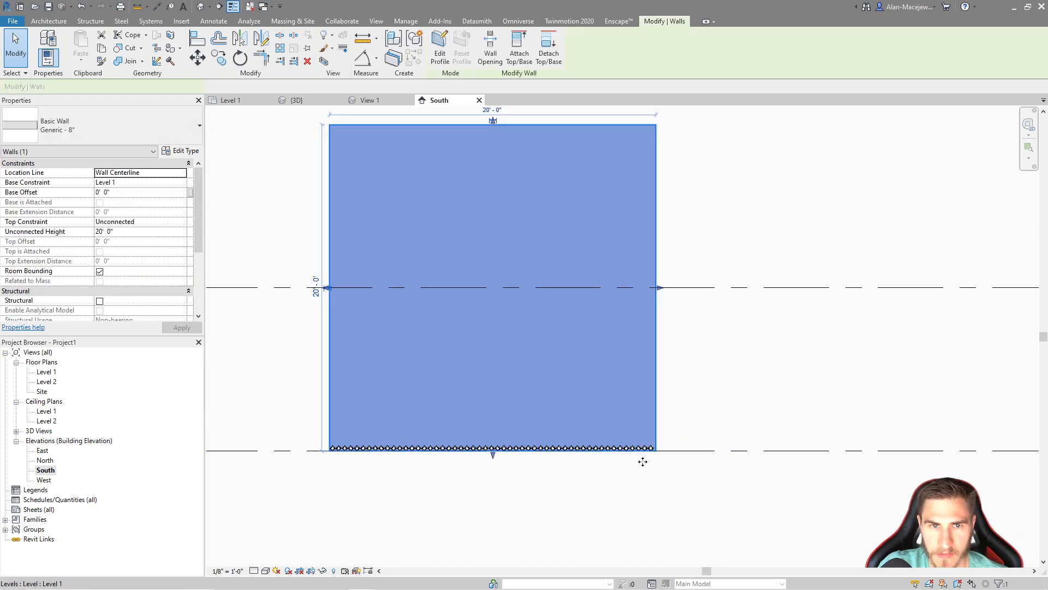
# Check how the array fits along the wall's base in the South elevation, and deselect the wall
pyautogui.scroll(2, 320, 499)
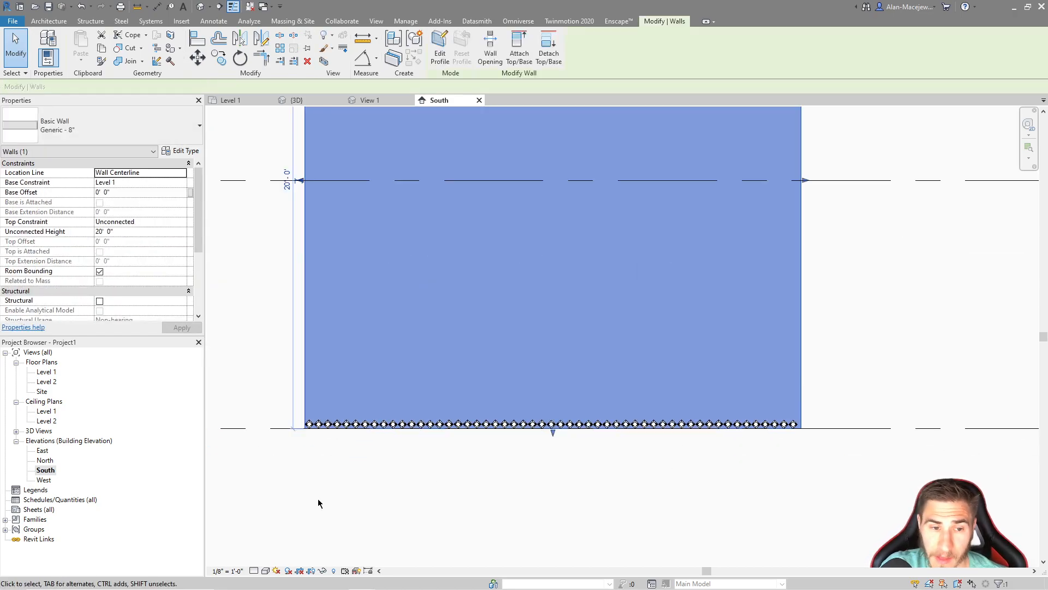
pyautogui.click(321, 498)
pyautogui.scroll(-2, 494, 484)
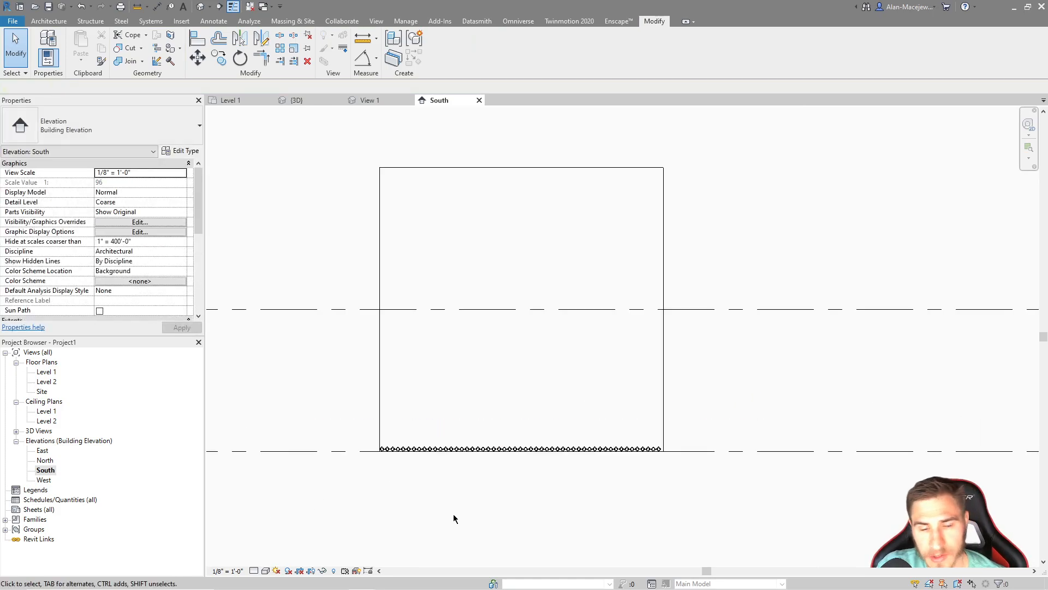
# Select the wall array and examine it along the wall's base in the {3D} view, both up close and with the whole wall
pyautogui.click(529, 449)
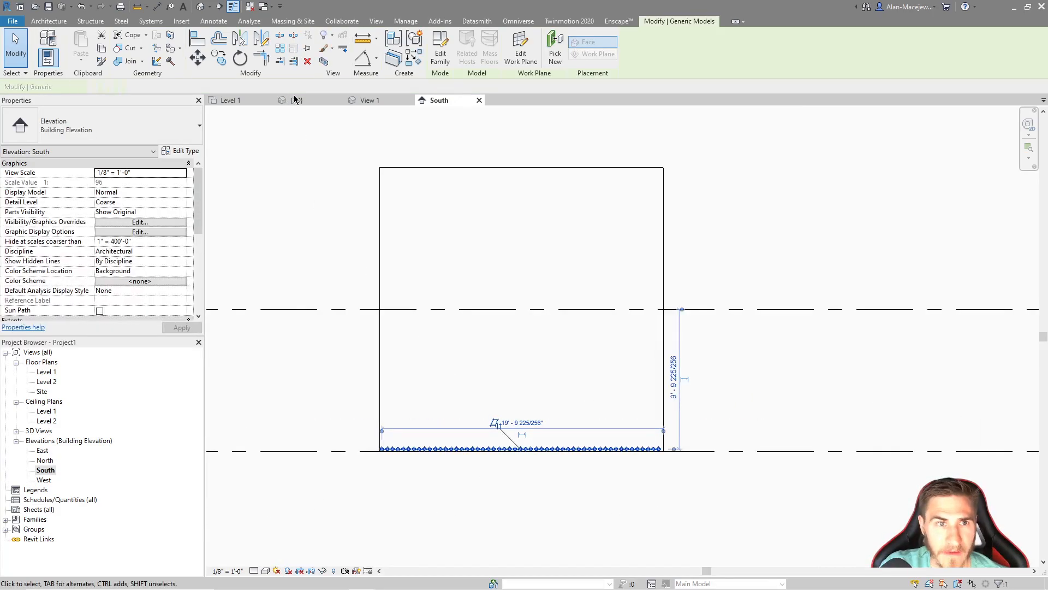
pyautogui.hotkey('ctrl', 'Tab')
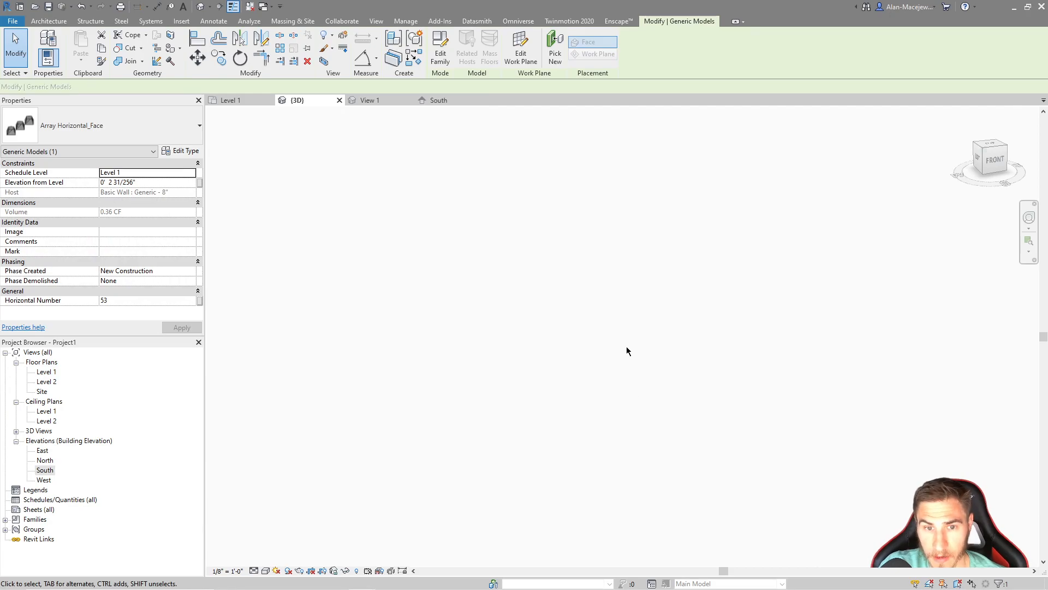
pyautogui.middleClick(602, 394)
pyautogui.middleClick(601, 394)
pyautogui.scroll(3, 649, 346)
pyautogui.scroll(3, 606, 373)
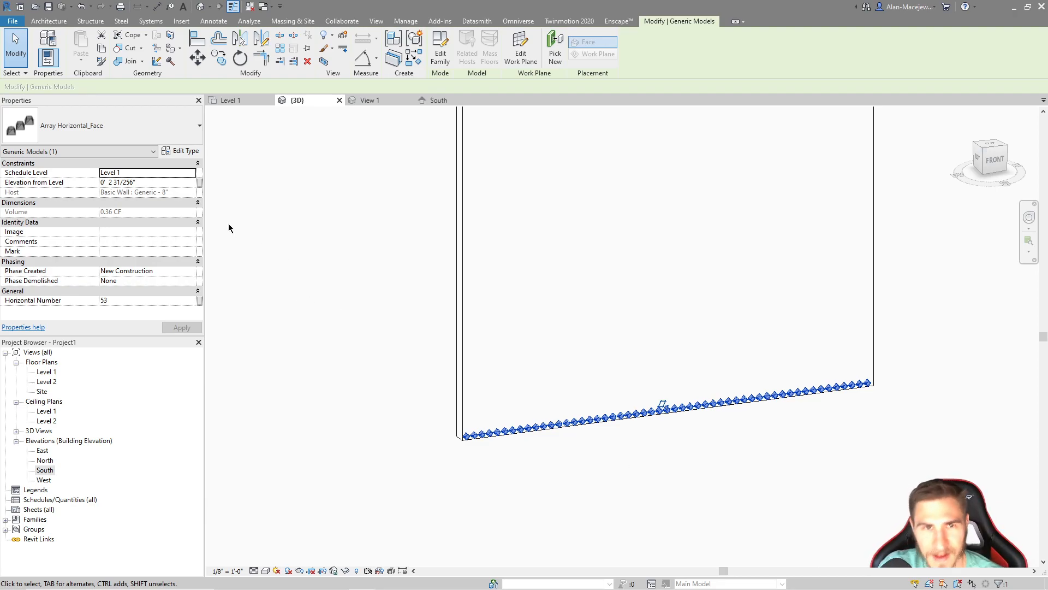
pyautogui.moveTo(389, 217); pyautogui.dragTo(318, 270, button='middle')
pyautogui.scroll(-1, 318, 269)
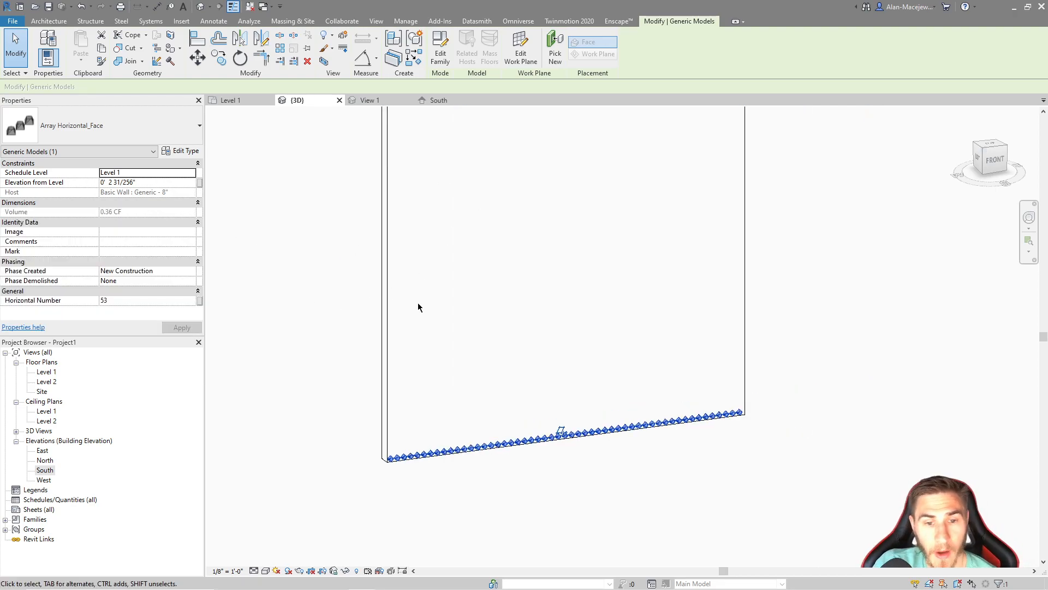
pyautogui.scroll(-2, 447, 449)
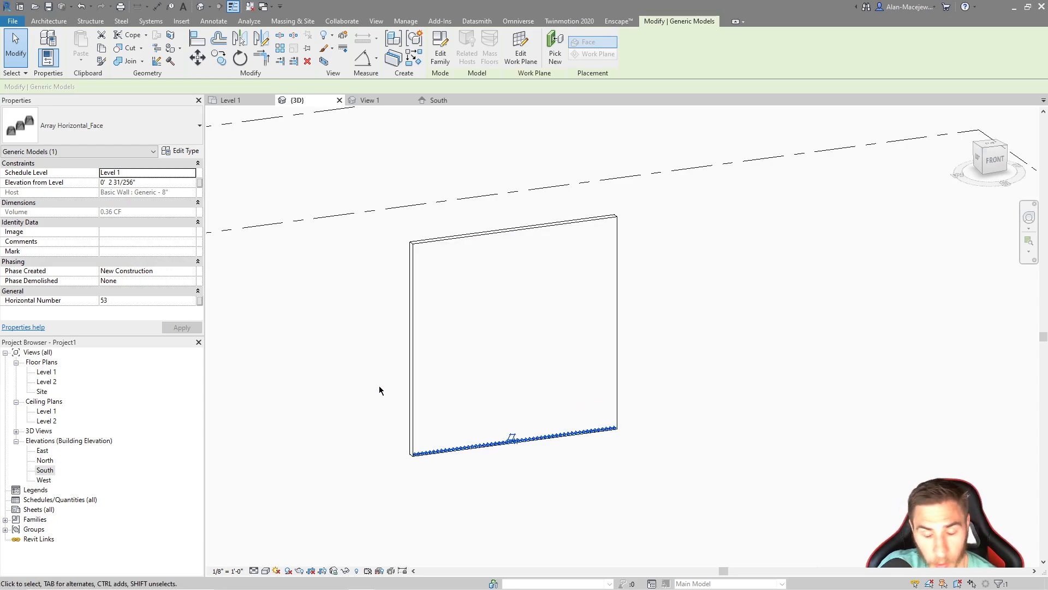
pyautogui.scroll(3, 579, 444)
pyautogui.scroll(2, 594, 428)
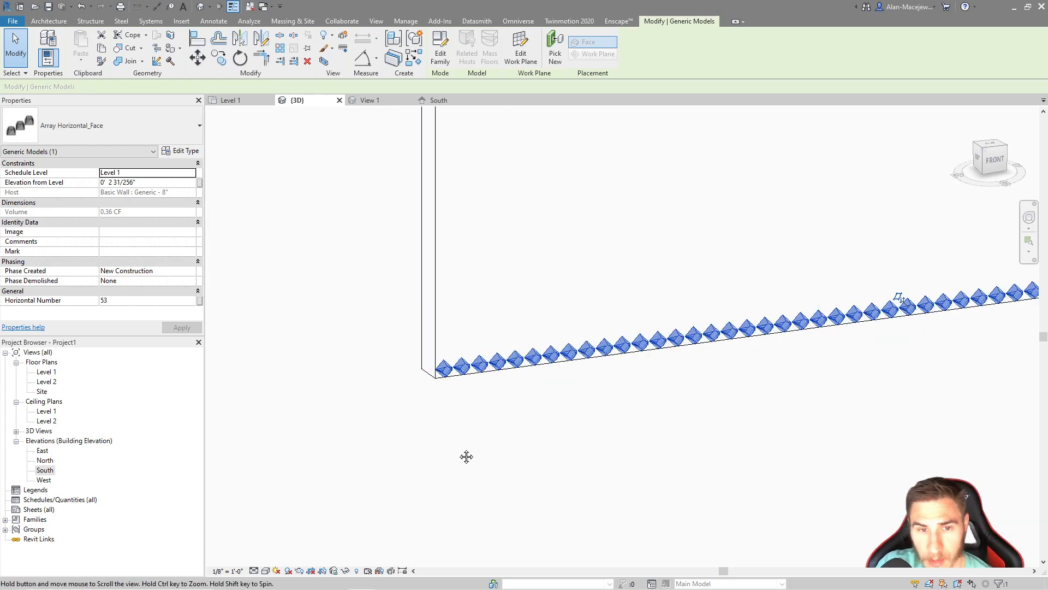
pyautogui.click(412, 458)
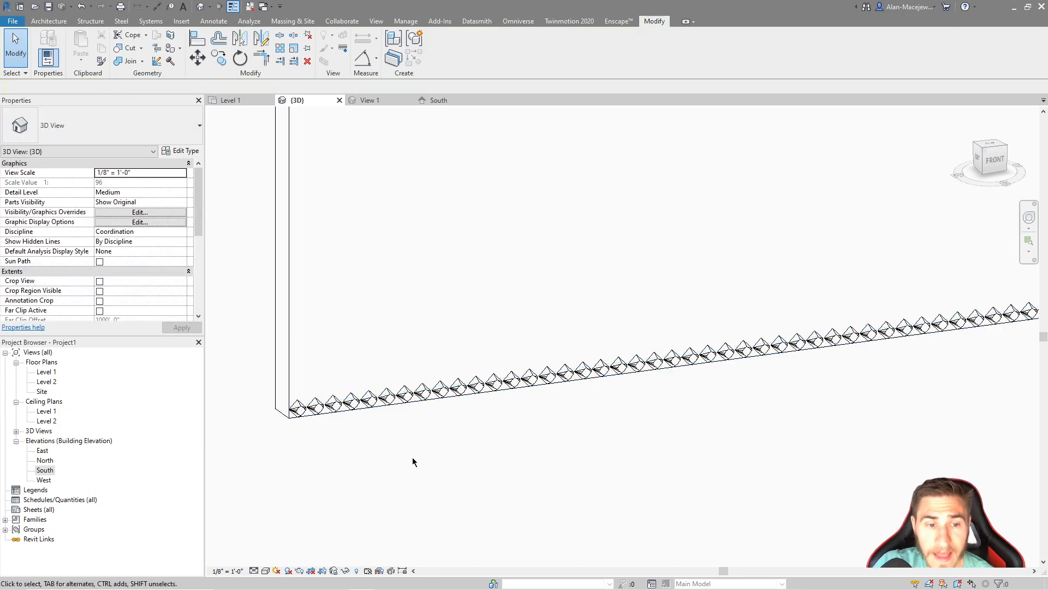
pyautogui.scroll(-2, 426, 459)
pyautogui.scroll(-3, 827, 350)
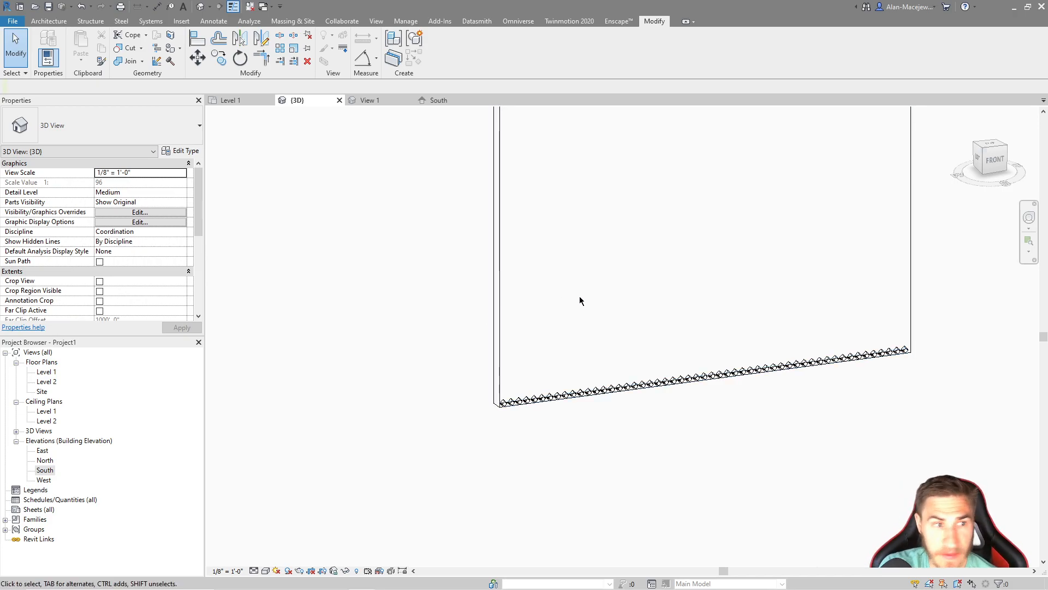
pyautogui.scroll(-5, 81, 267)
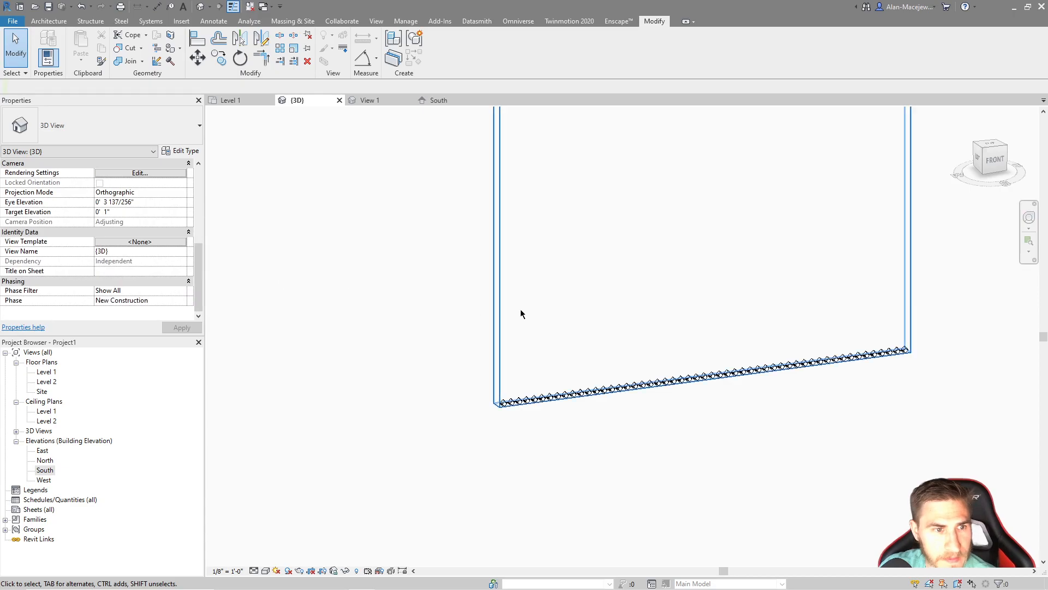
# Review the type properties of the Array Horizontal_Face array on the wall for a material parameter
pyautogui.click(518, 388)
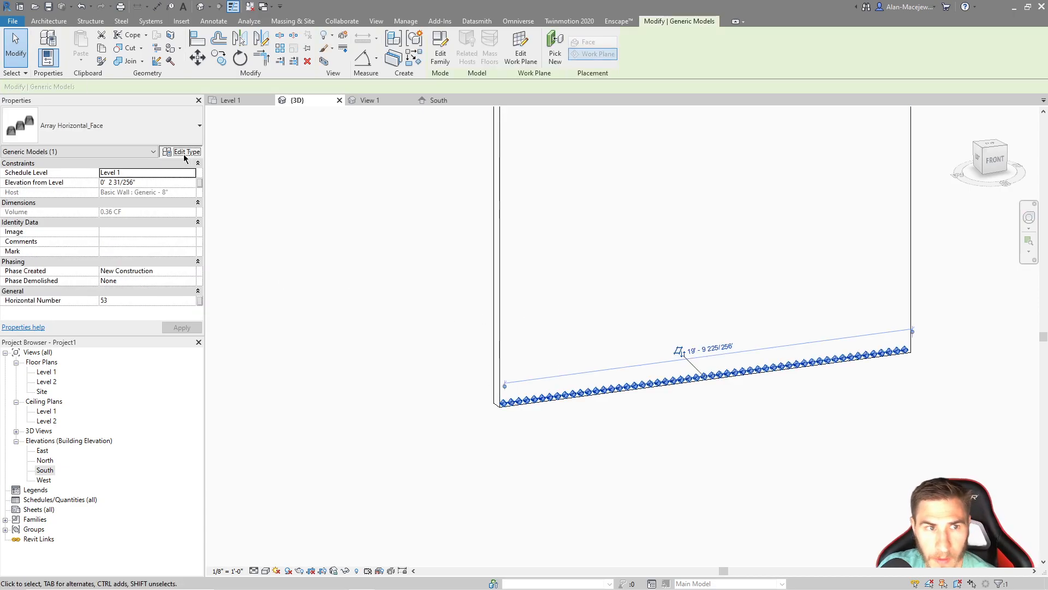
pyautogui.click(182, 150)
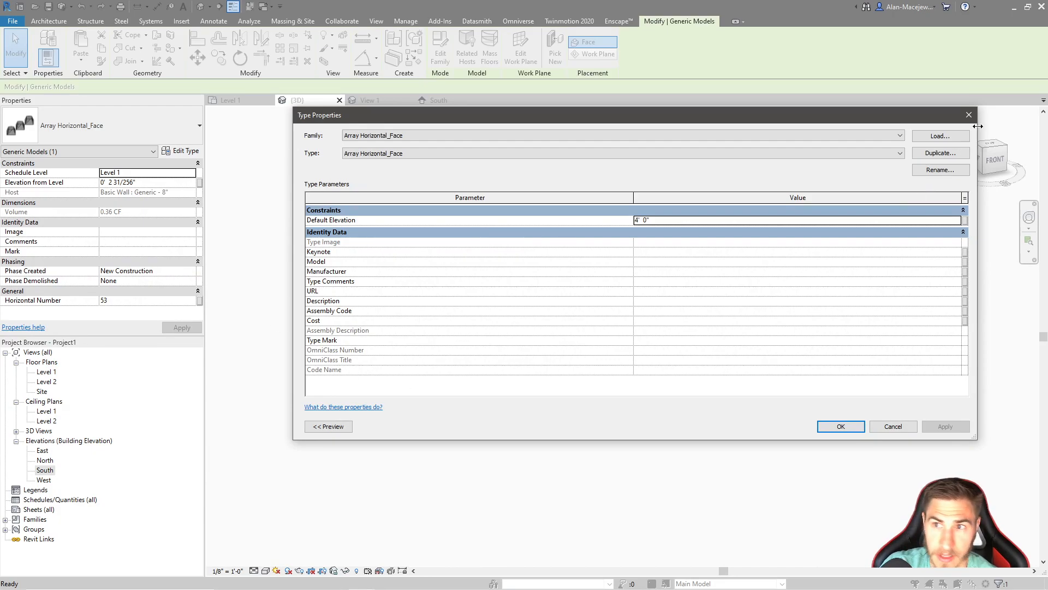
pyautogui.click(969, 115)
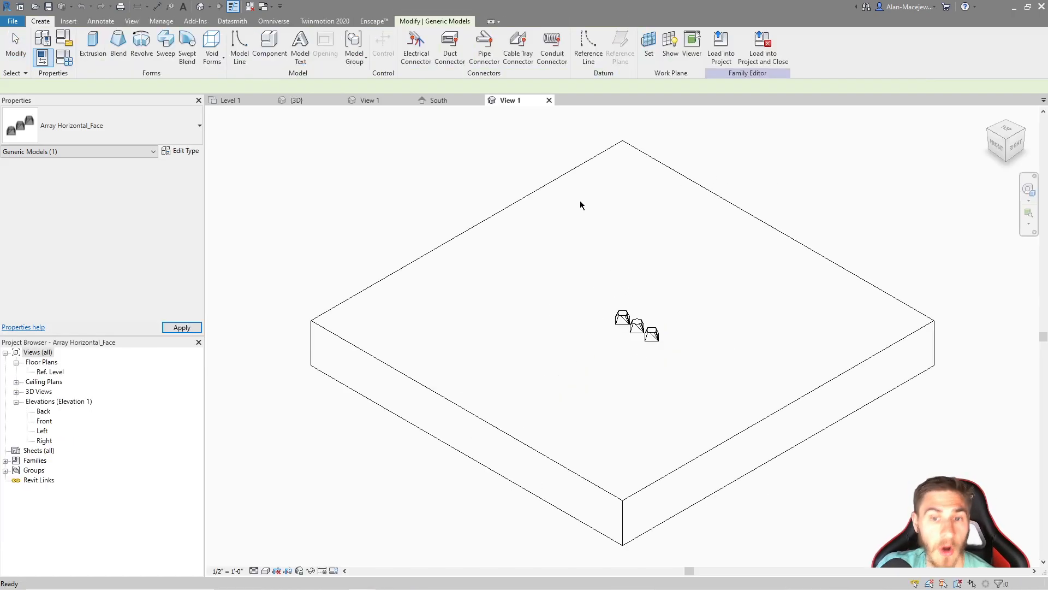
# Open the nested Array Object family from the array's first group and associate its blend's material with a new type parameter named Object Material
pyautogui.doubleClick(621, 321)
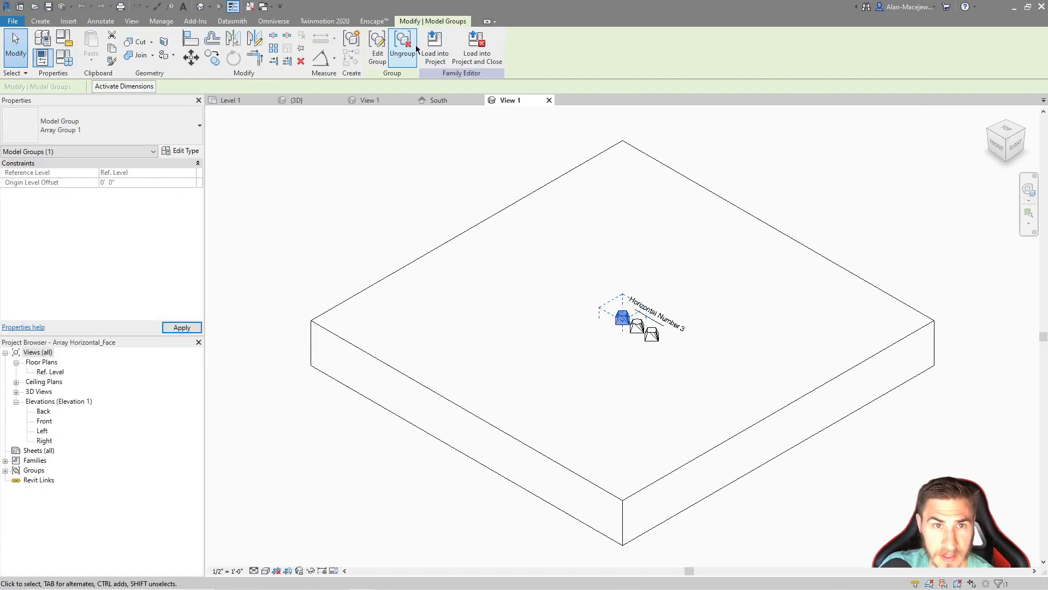
pyautogui.click(623, 315)
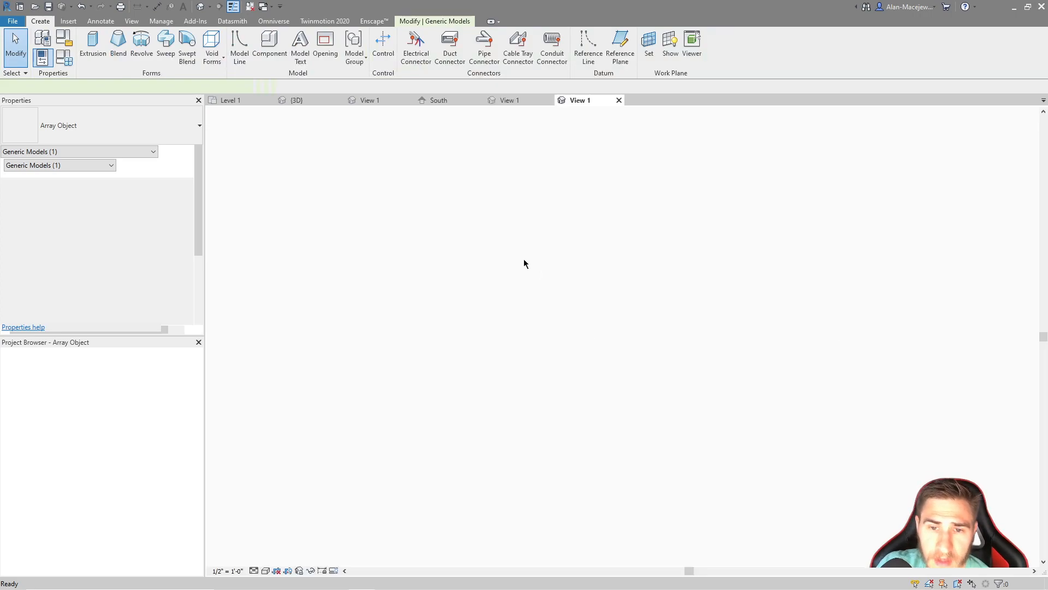
pyautogui.click(565, 310)
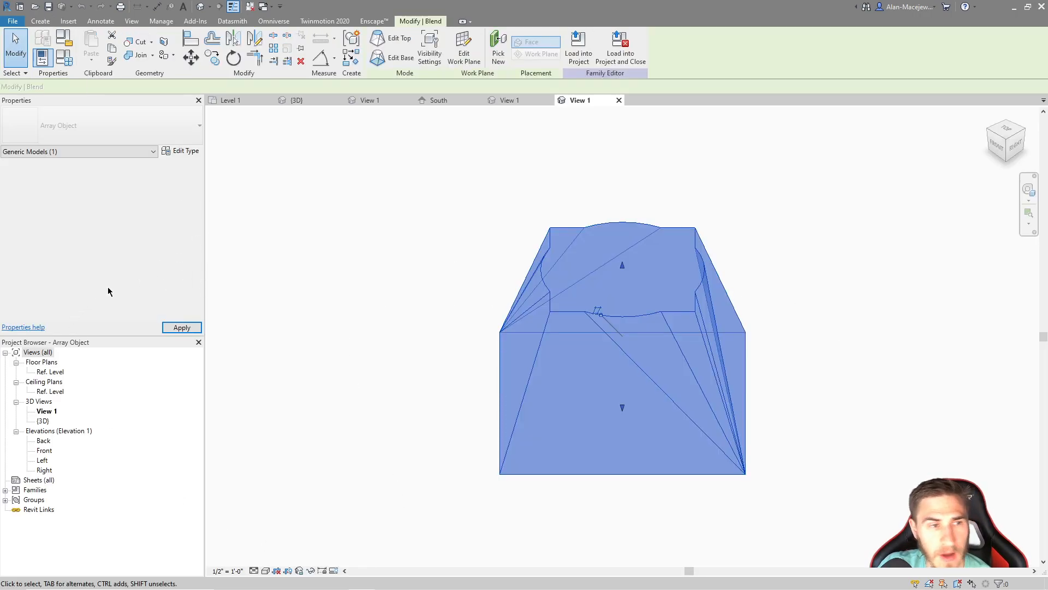
pyautogui.click(200, 242)
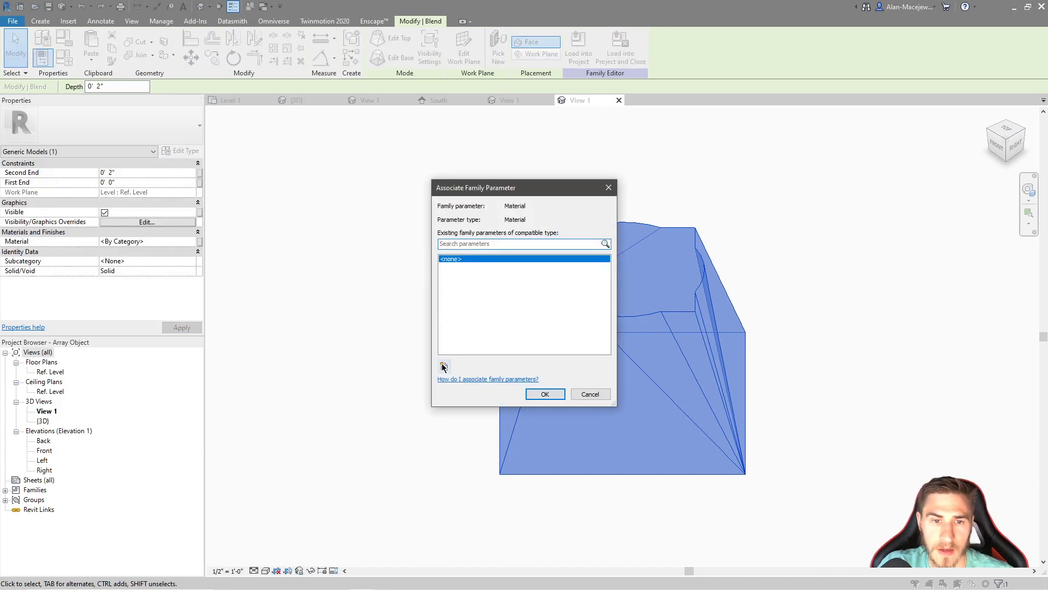
pyautogui.click(444, 366)
pyautogui.write('Object Material')
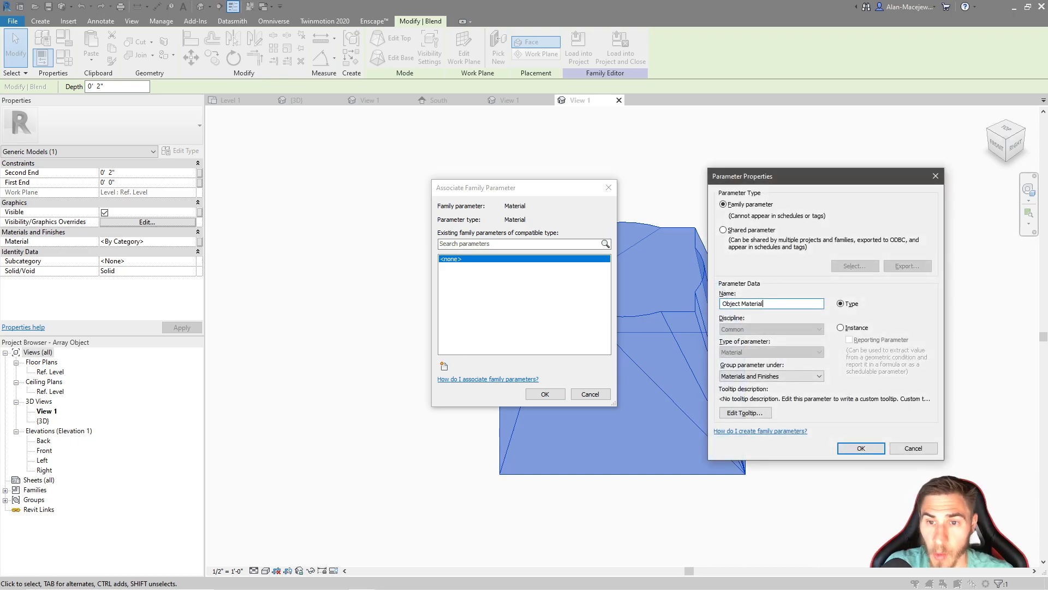
pyautogui.press('Return')
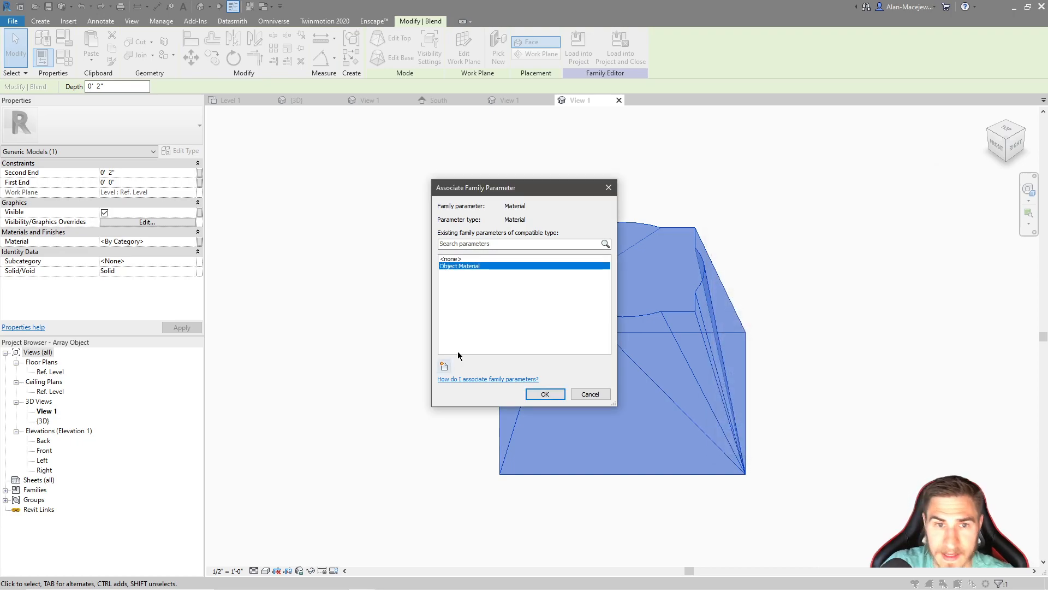
pyautogui.click(548, 394)
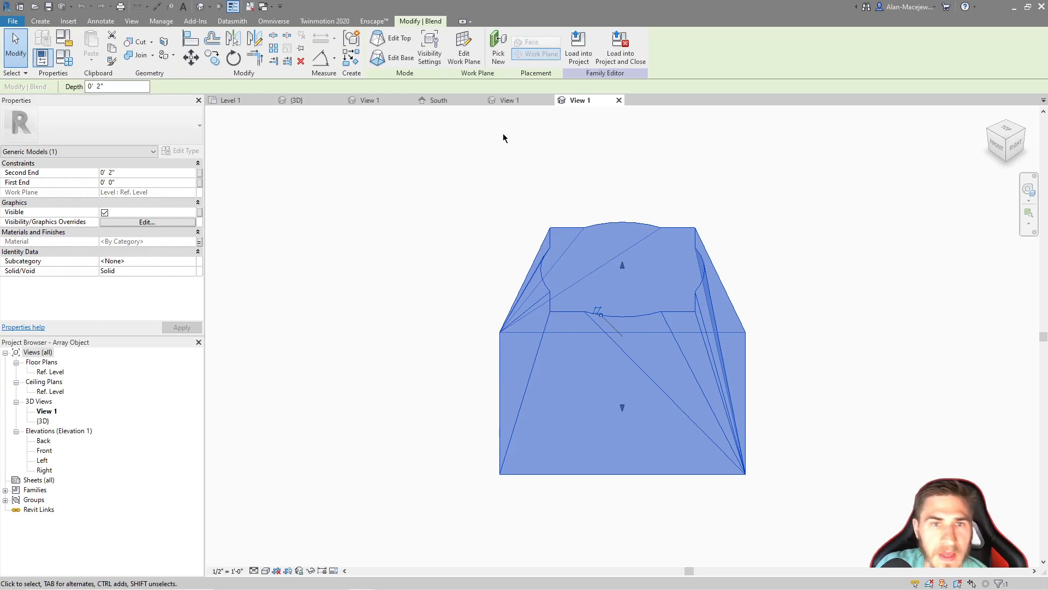
# Load the edited Array Object family into Array Horizontal_Face.rfa only, instead of Project1, and close it
pyautogui.click(621, 50)
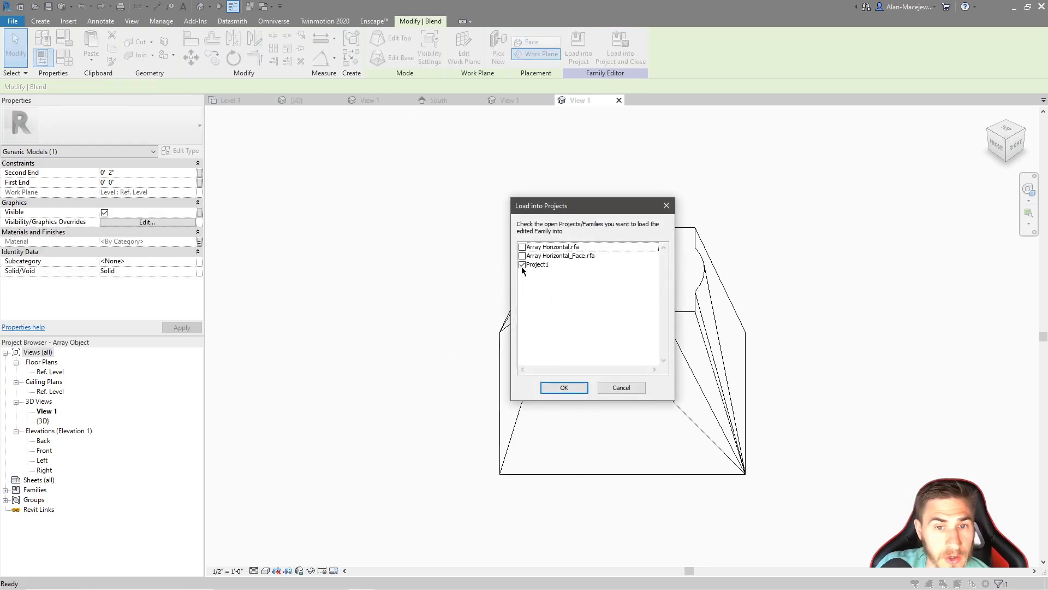
pyautogui.click(522, 266)
pyautogui.click(523, 256)
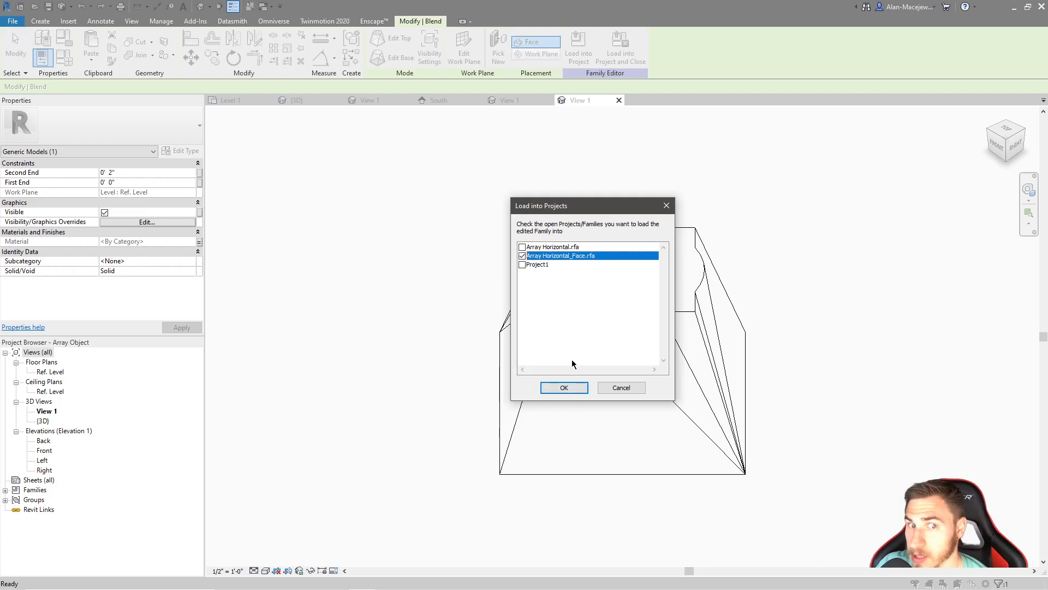
pyautogui.click(569, 388)
pyautogui.click(520, 300)
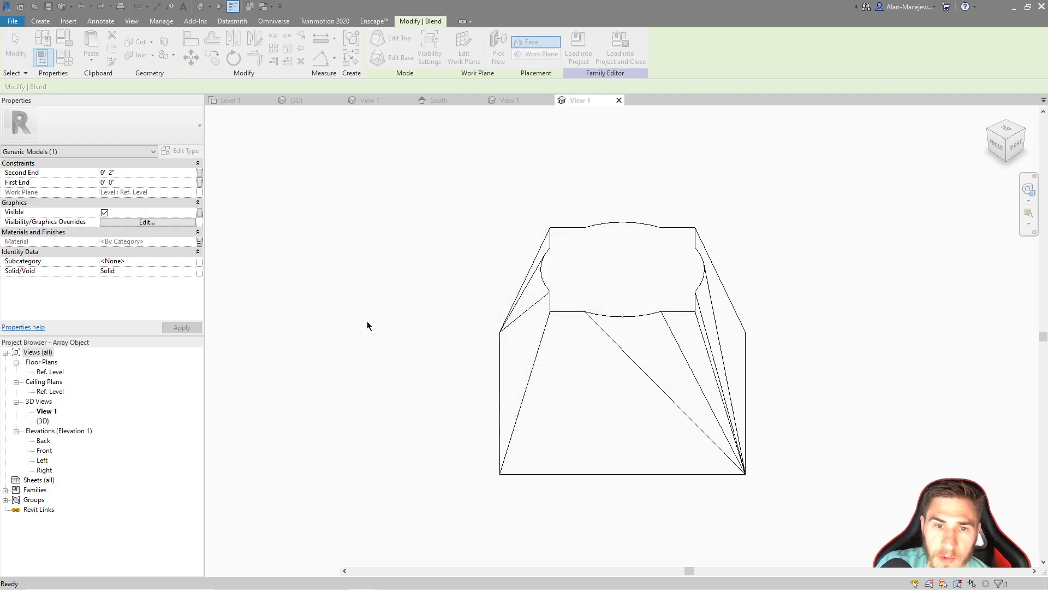
pyautogui.click(501, 305)
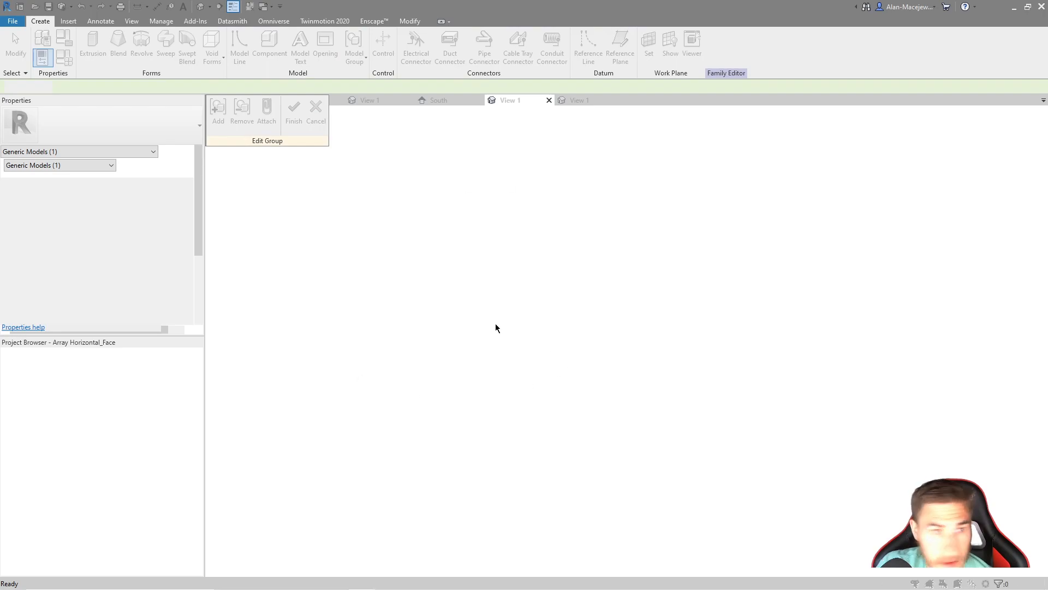
pyautogui.click(481, 266)
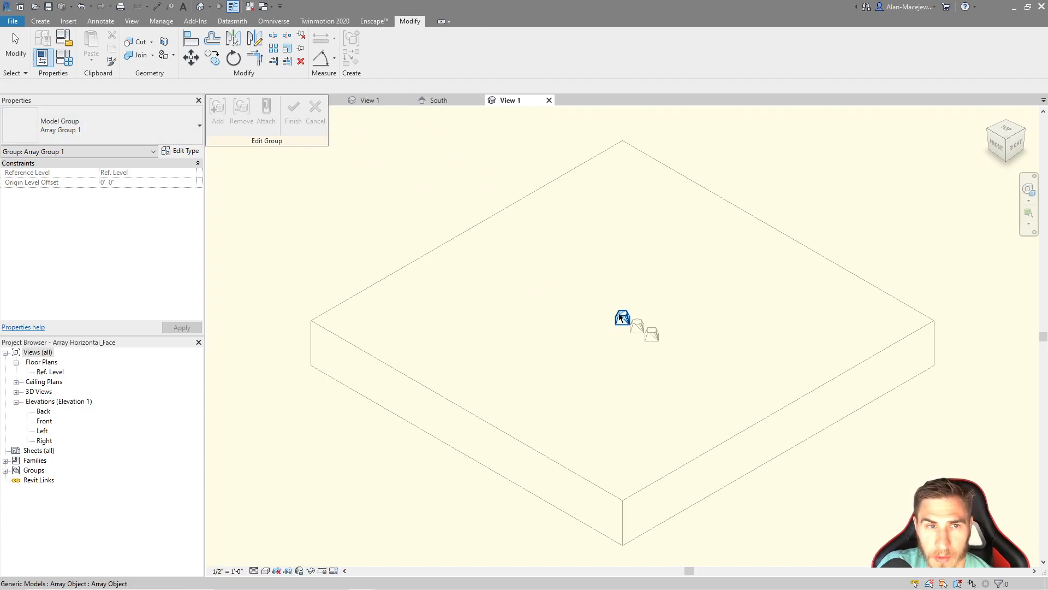
# Select the Array Object inside the array group being edited and open its type properties
pyautogui.moveTo(594, 290); pyautogui.dragTo(681, 356)
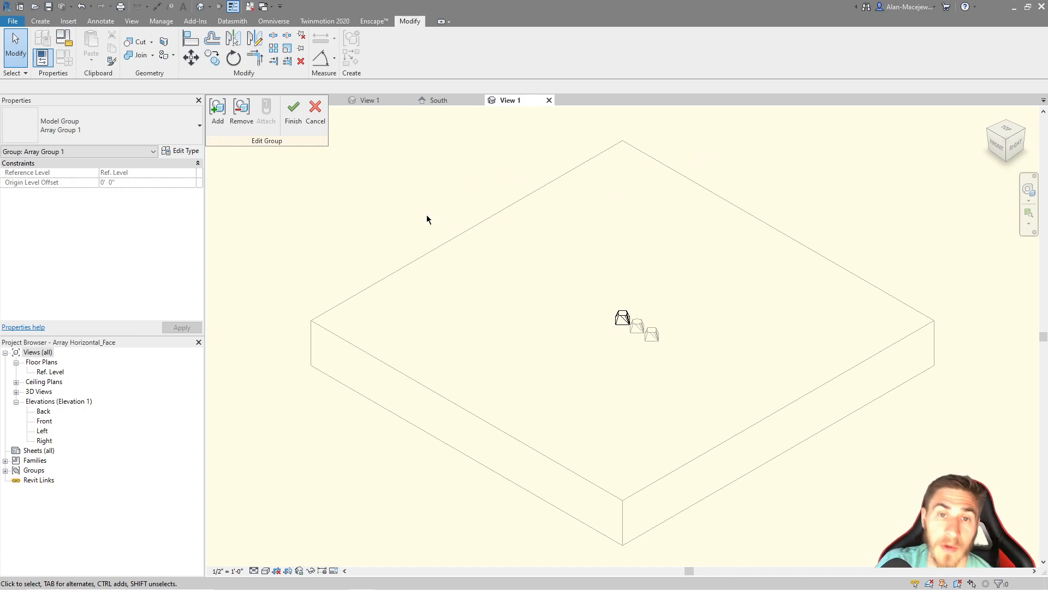
pyautogui.moveTo(588, 277); pyautogui.dragTo(689, 311)
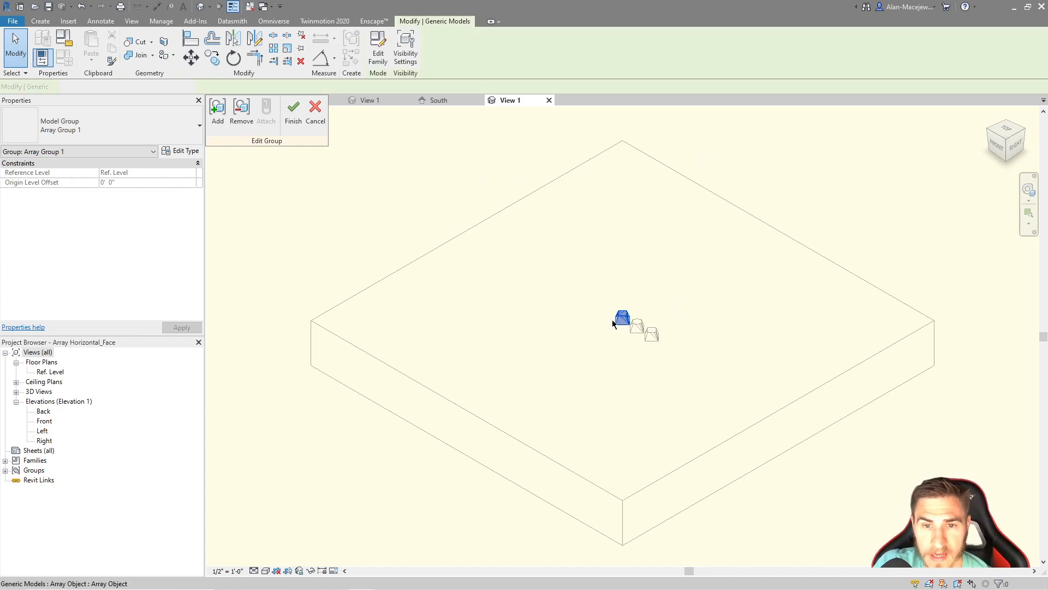
pyautogui.moveTo(571, 281); pyautogui.dragTo(662, 334)
pyautogui.click(180, 155)
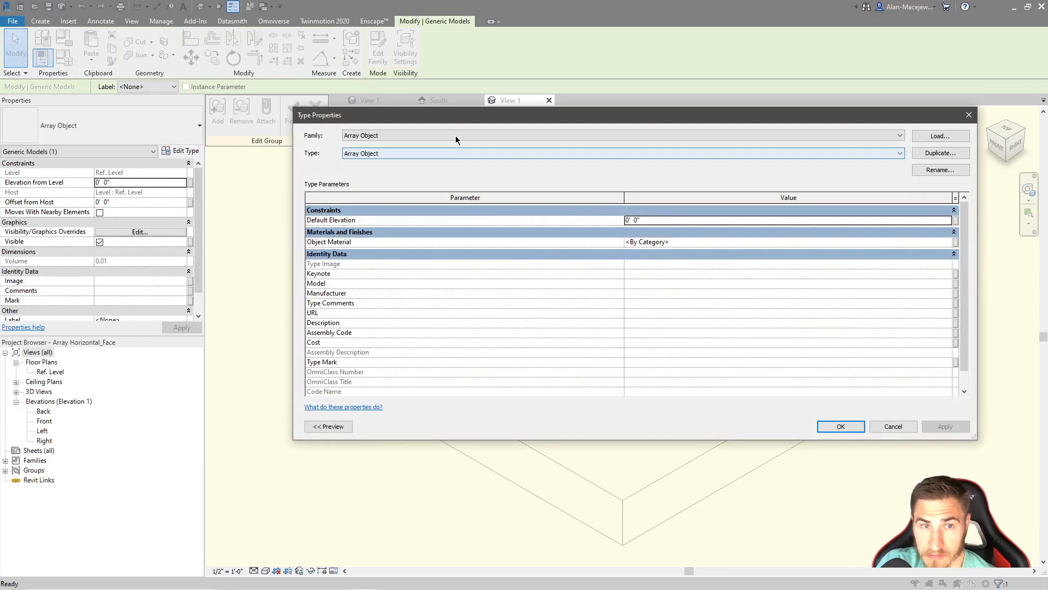
pyautogui.moveTo(461, 116); pyautogui.dragTo(430, 153)
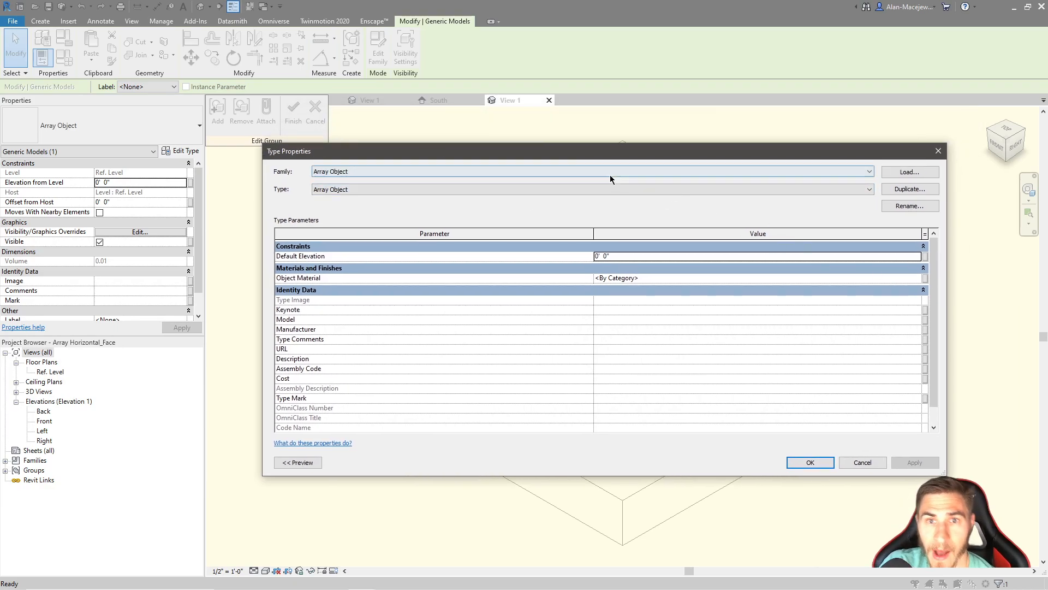
pyautogui.moveTo(565, 156); pyautogui.dragTo(558, 182)
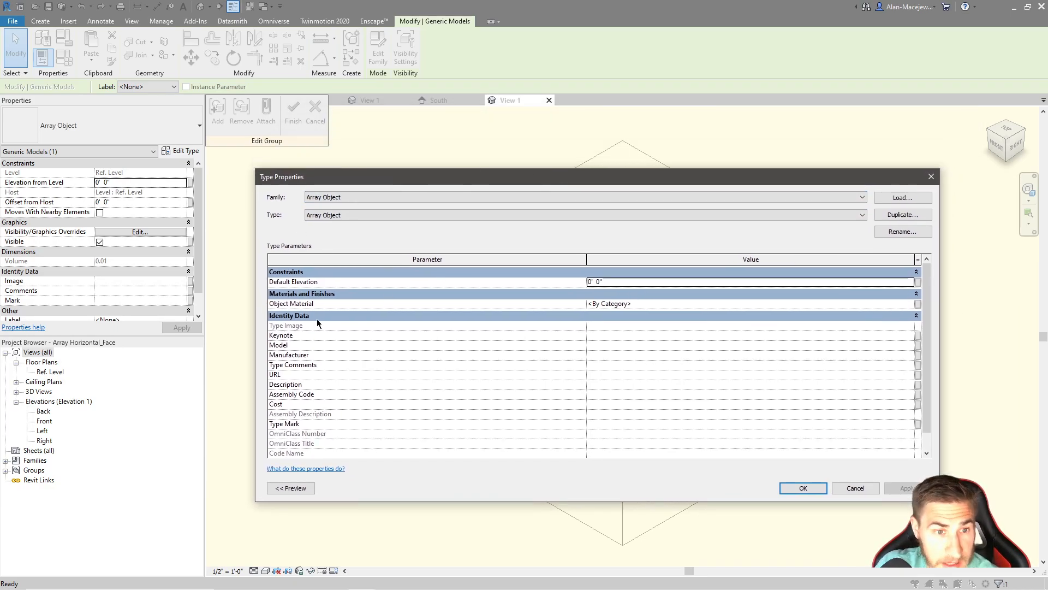
pyautogui.moveTo(603, 181)
pyautogui.mouseDown()
pyautogui.moveTo(591, 446)
pyautogui.moveTo(605, 153)
pyautogui.moveTo(608, 178)
pyautogui.mouseUp()
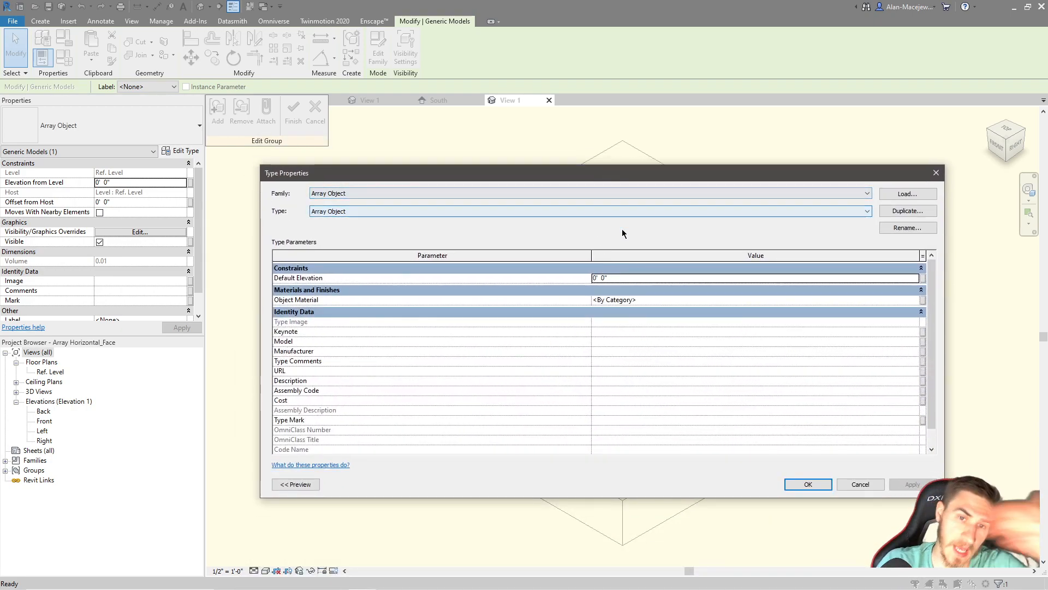
# Associate the nested Array Object's material with a new type parameter named Object Material and finish editing the array group
pyautogui.click(923, 300)
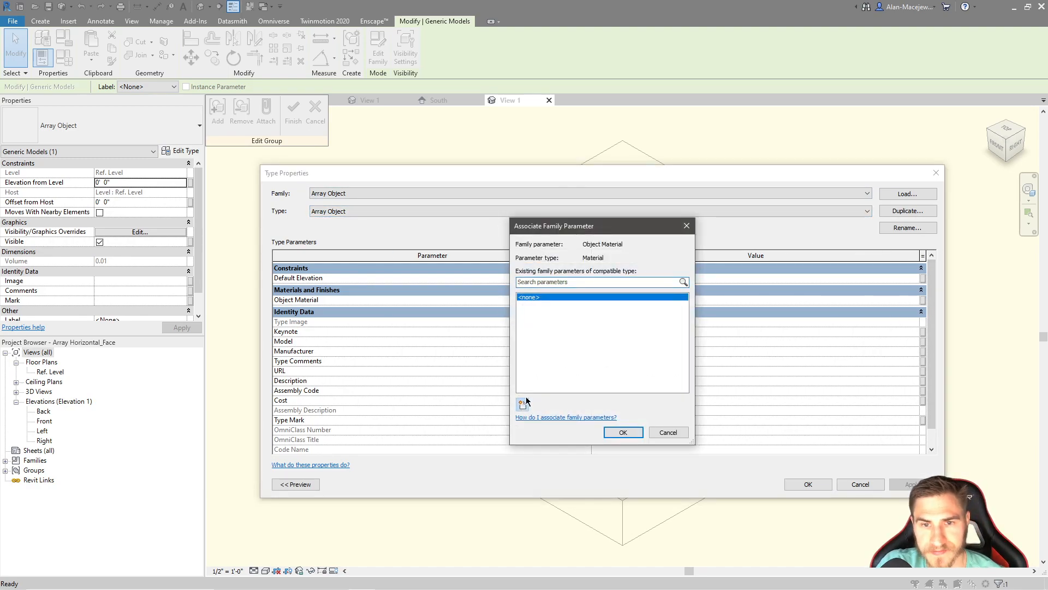
pyautogui.click(523, 404)
pyautogui.write('Object')
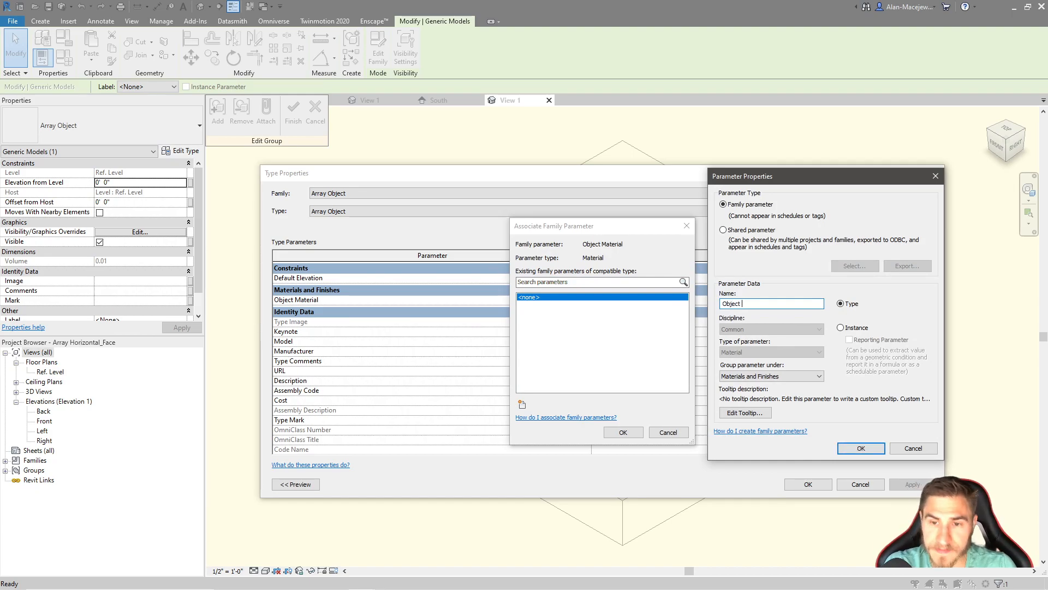
pyautogui.write(' Material')
pyautogui.press('Return')
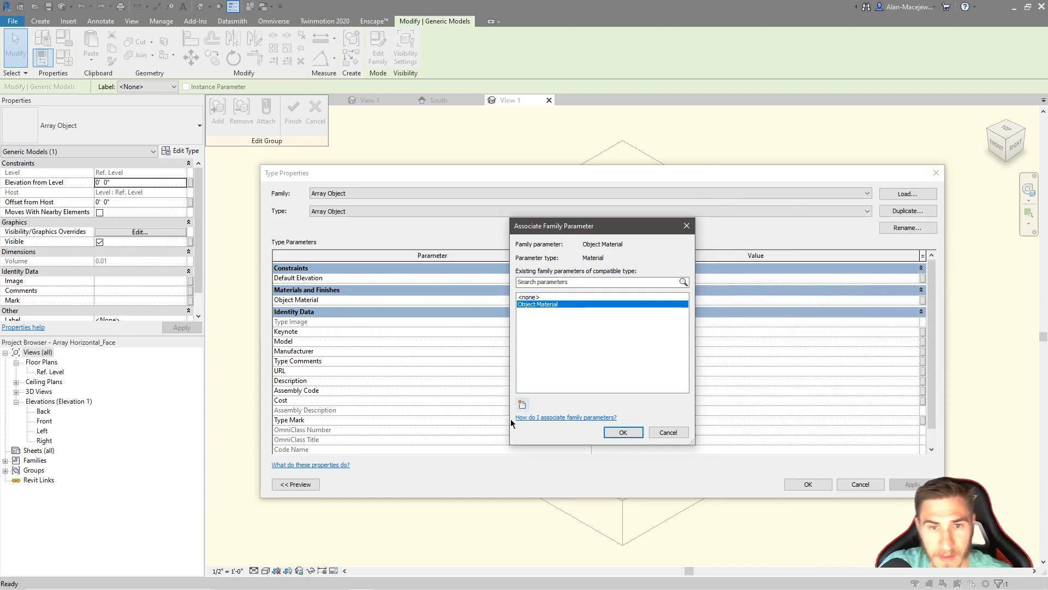
pyautogui.click(623, 432)
pyautogui.click(807, 484)
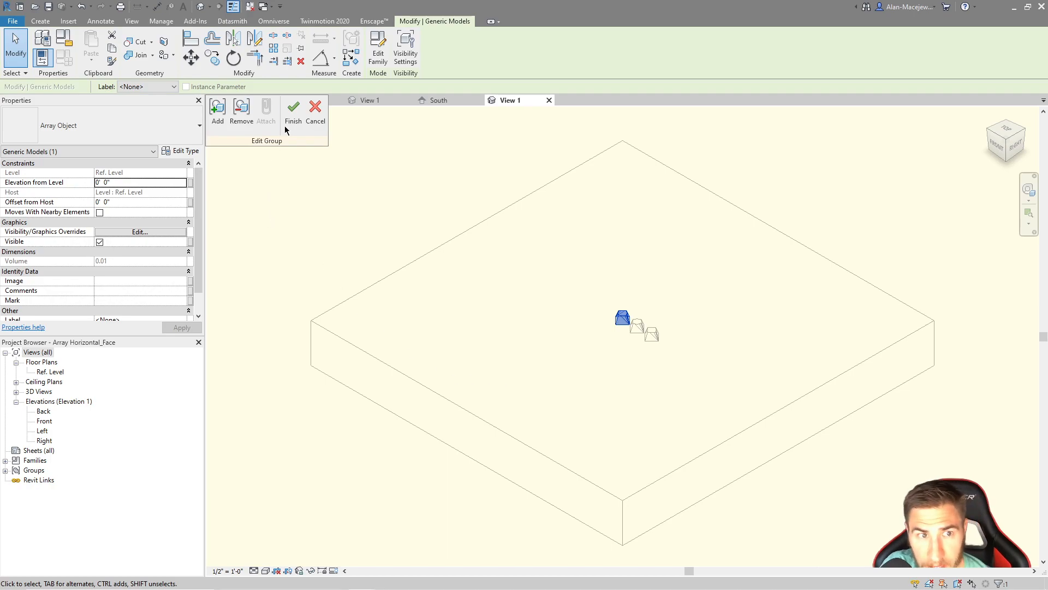
pyautogui.click(293, 111)
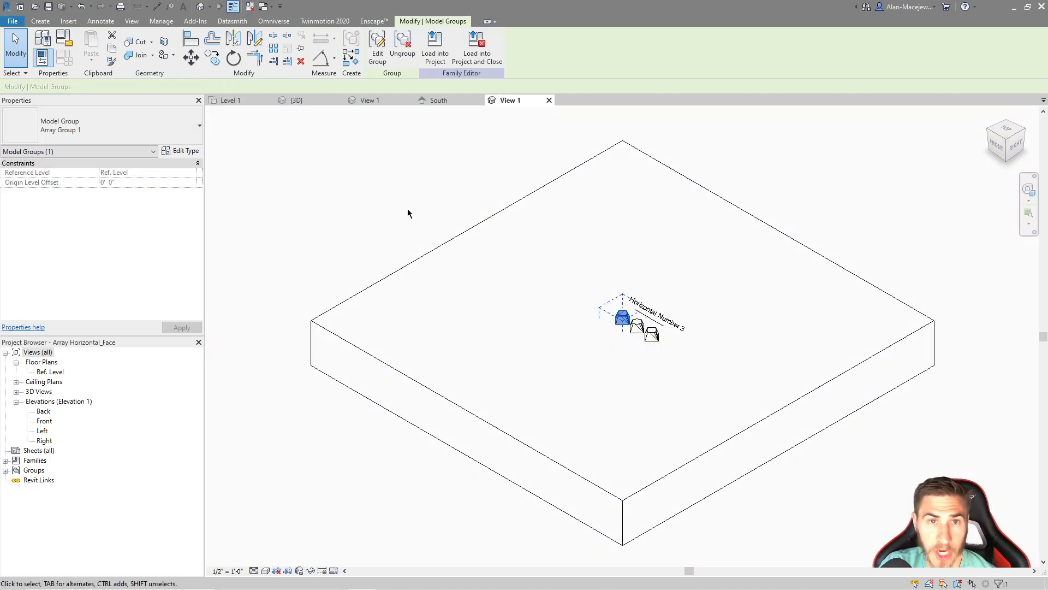
# Load the edited Array Horizontal_Face family into Project1 only and close the family
pyautogui.click(476, 46)
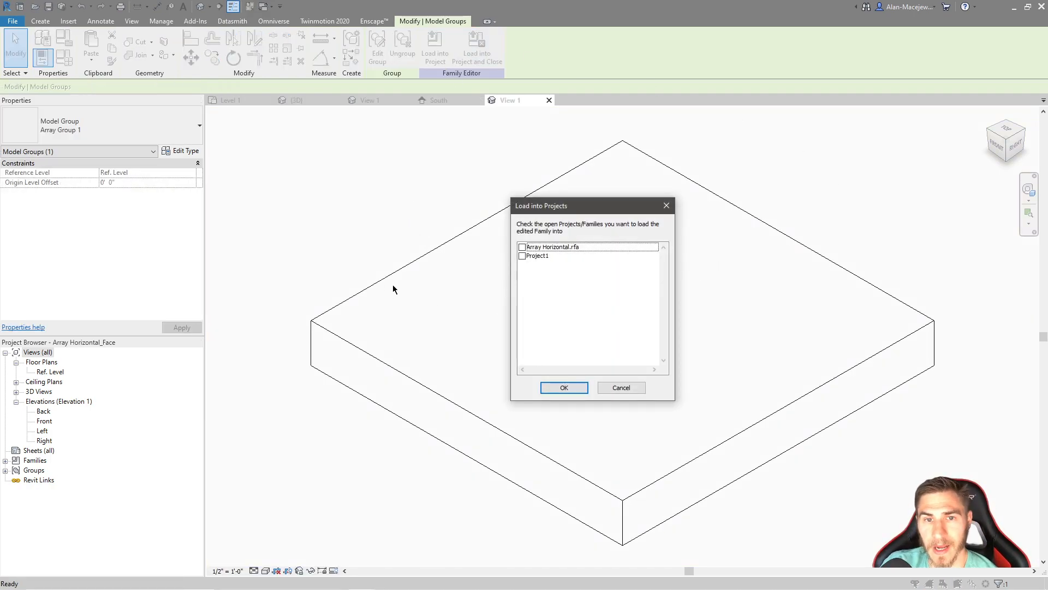
pyautogui.click(526, 256)
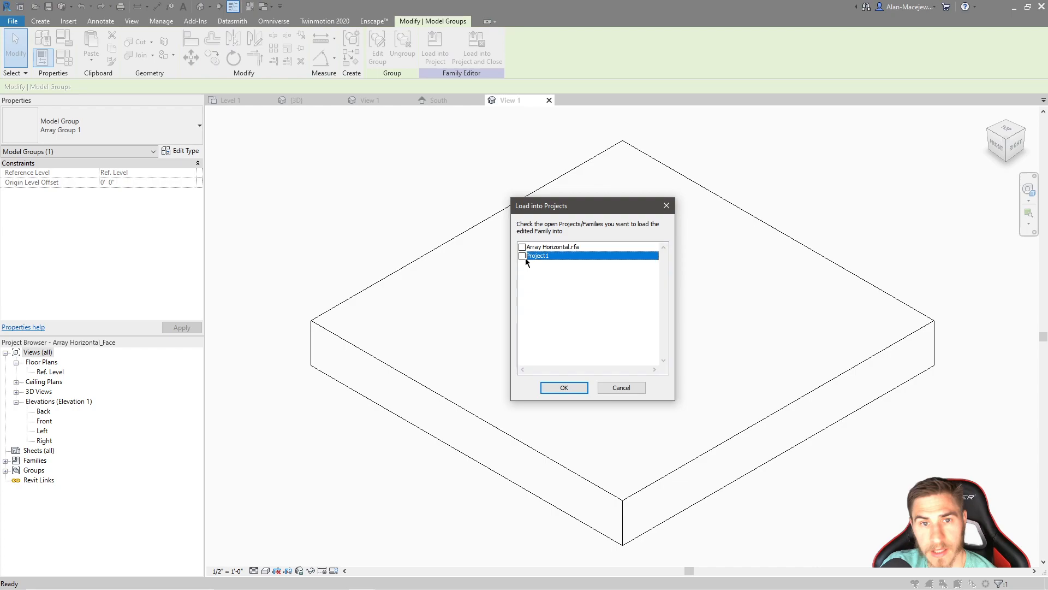
pyautogui.click(555, 388)
pyautogui.click(505, 307)
pyautogui.click(497, 305)
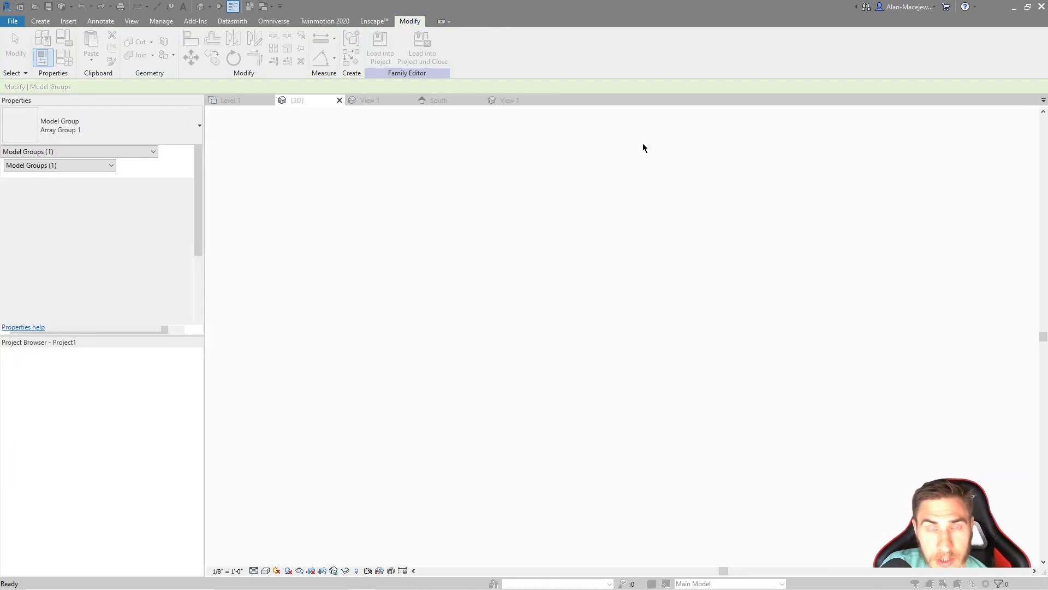
pyautogui.press('Return')
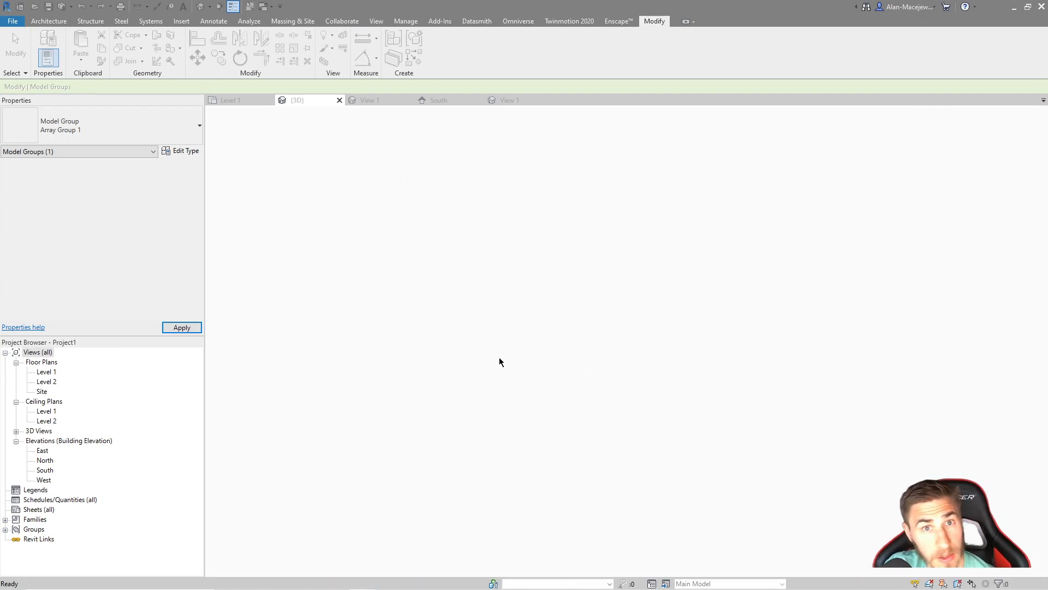
# Check the type properties of the array on the wall for the Object Material parameter
pyautogui.click(527, 399)
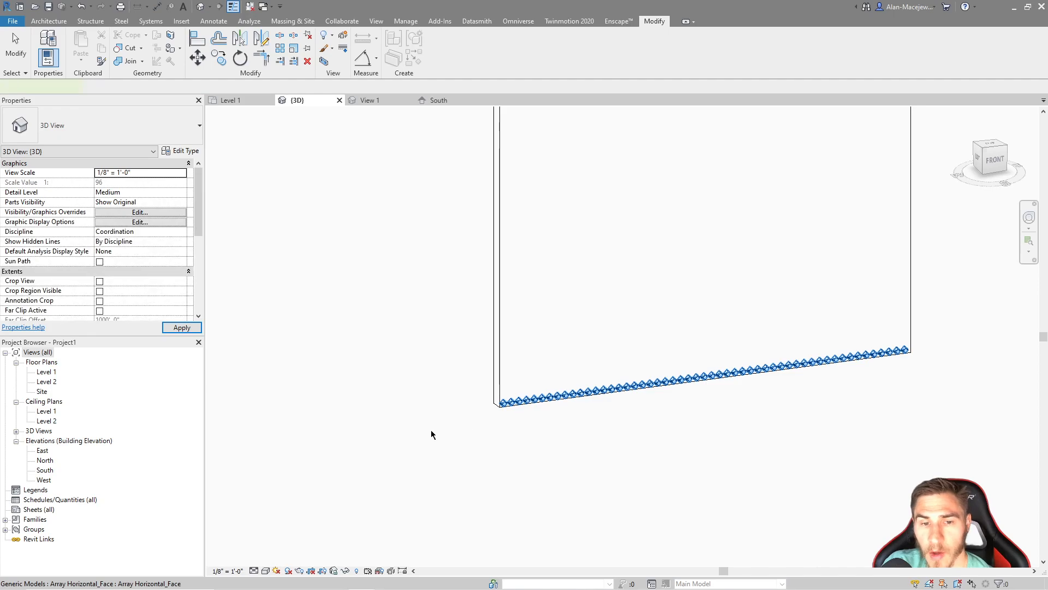
pyautogui.click(181, 152)
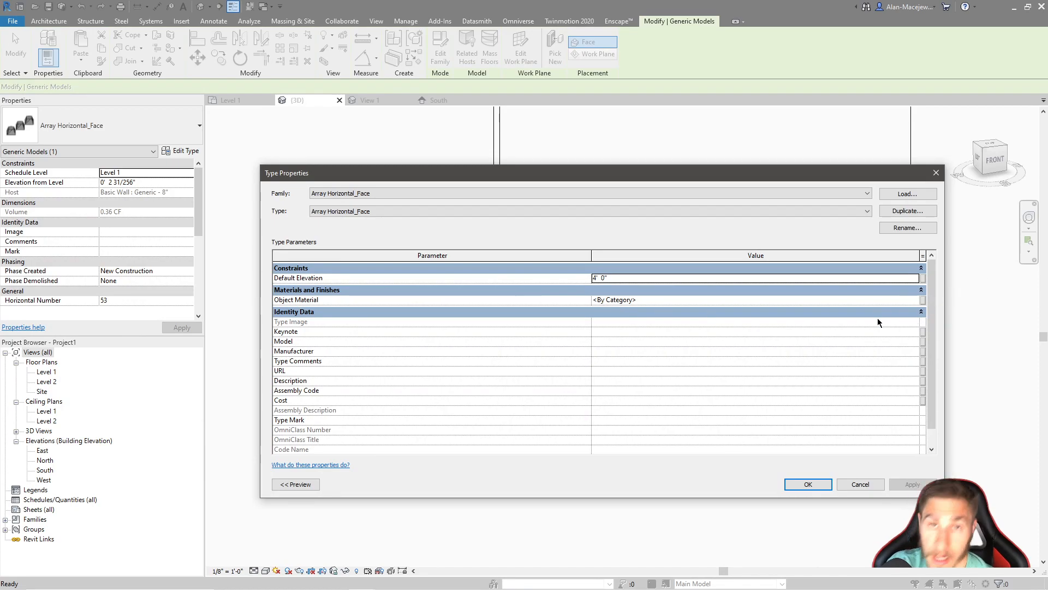
pyautogui.click(937, 173)
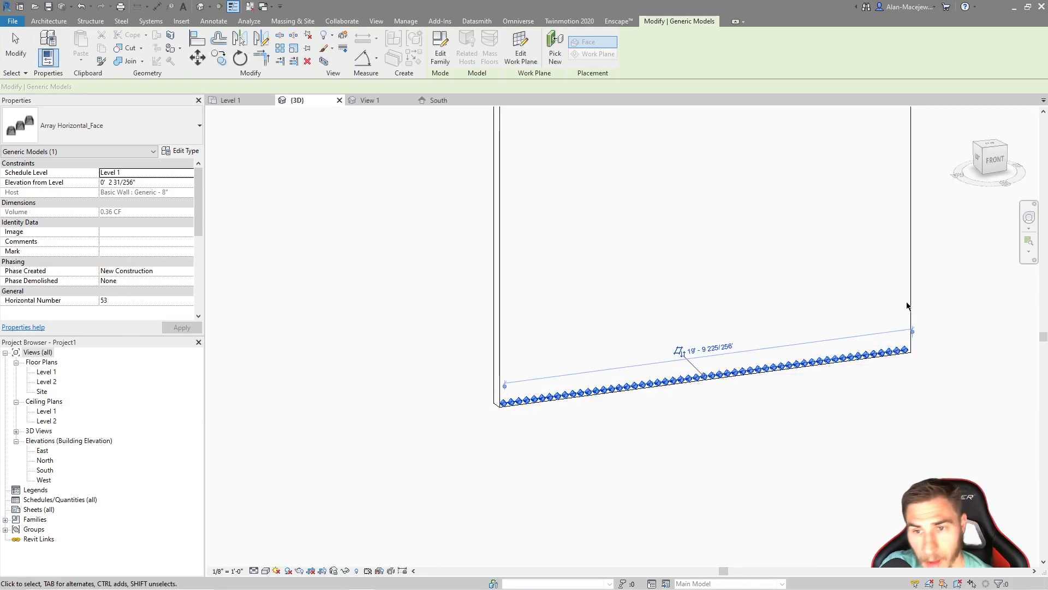
# Search the materials for "metal" and choose Steel, Carbon as the wall array type's Object Material
pyautogui.click(180, 150)
pyautogui.click(917, 301)
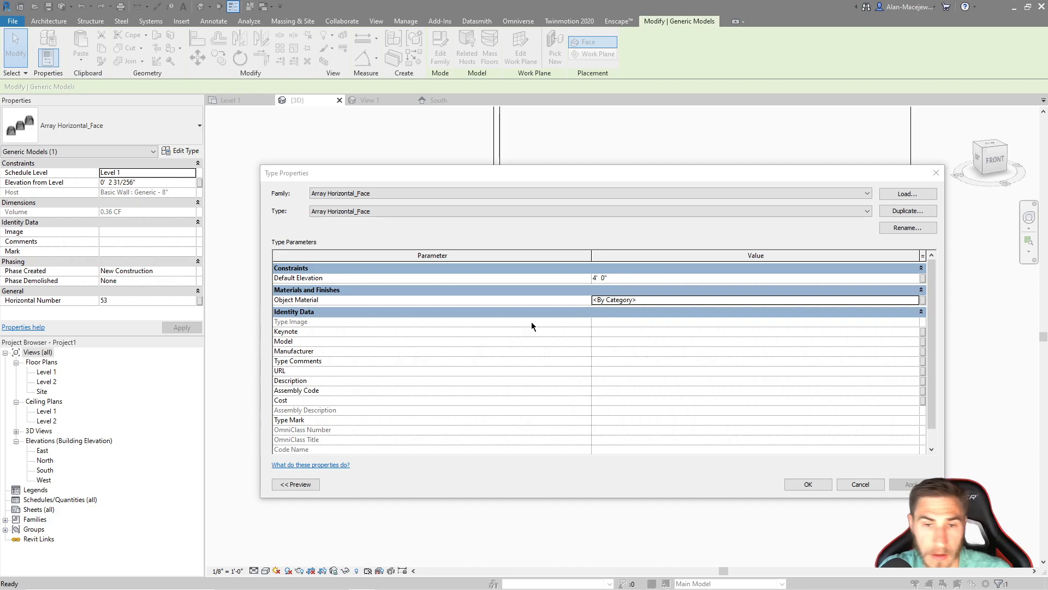
pyautogui.write('metal')
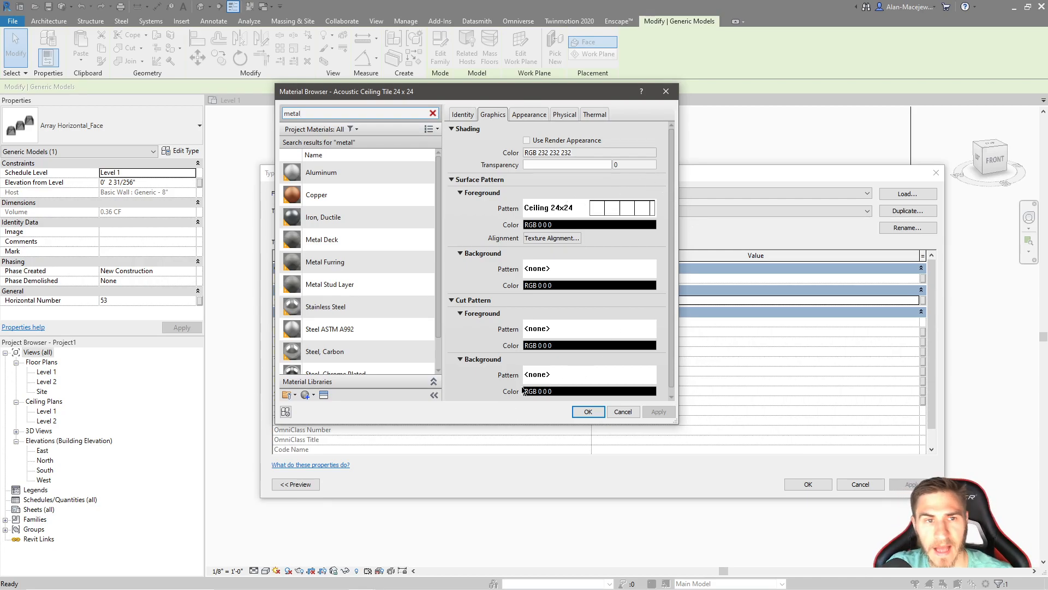
pyautogui.scroll(-1, 331, 204)
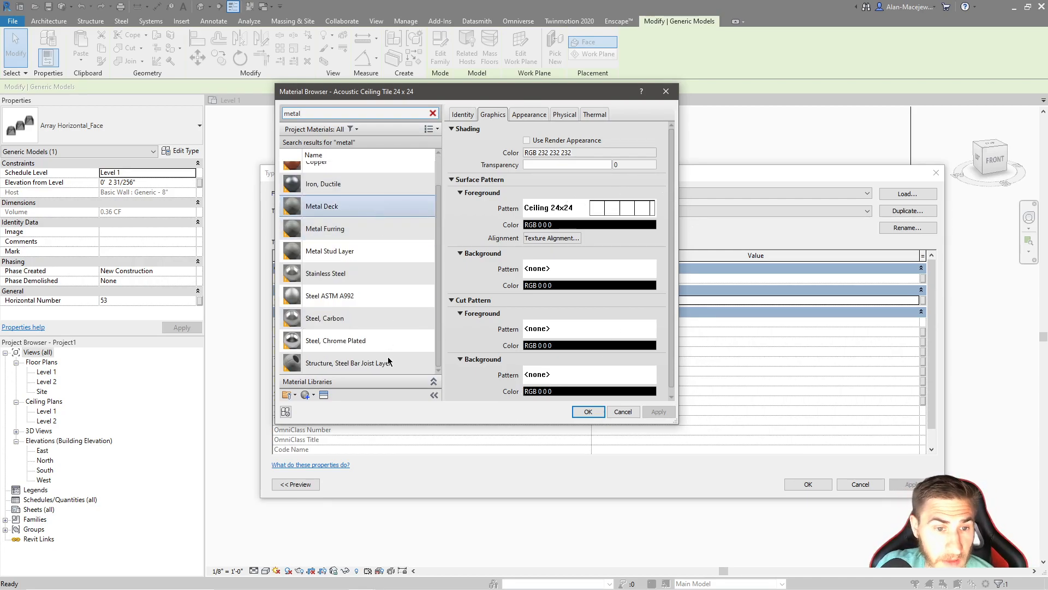
pyautogui.click(388, 313)
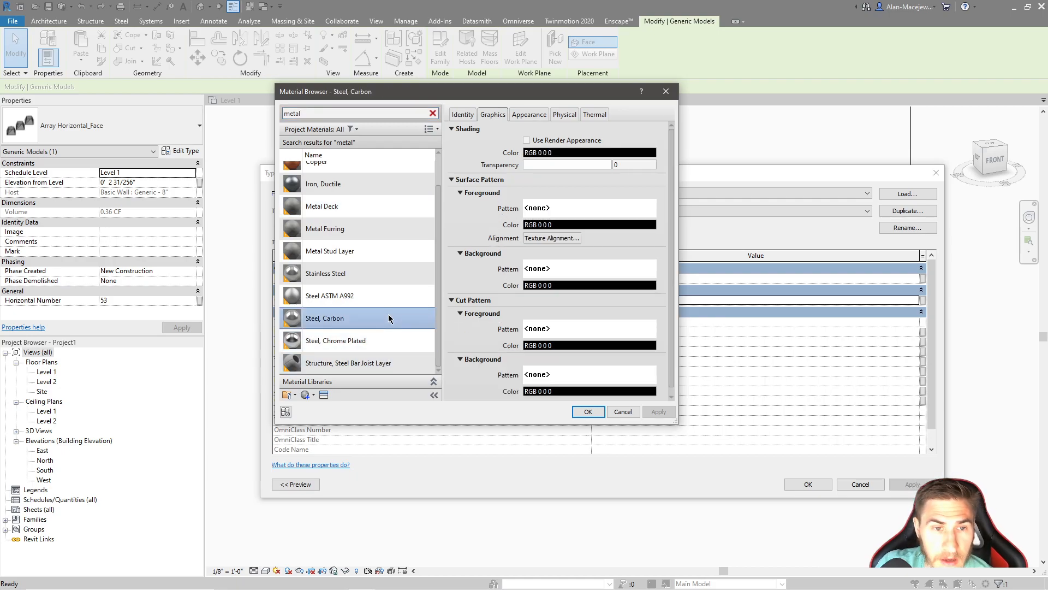
# Give Steel, Carbon a solid fill surface foreground pattern, choose the pattern's color, and apply the material to the array type
pyautogui.click(576, 208)
pyautogui.click(415, 235)
pyautogui.click(492, 359)
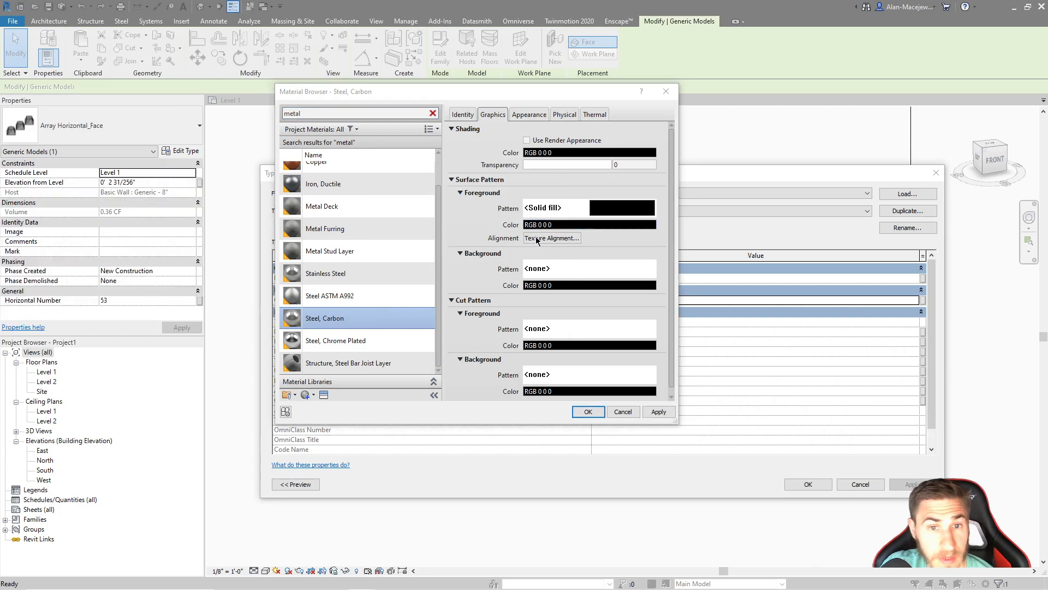
pyautogui.click(546, 224)
pyautogui.click(405, 240)
pyautogui.click(521, 351)
pyautogui.click(588, 477)
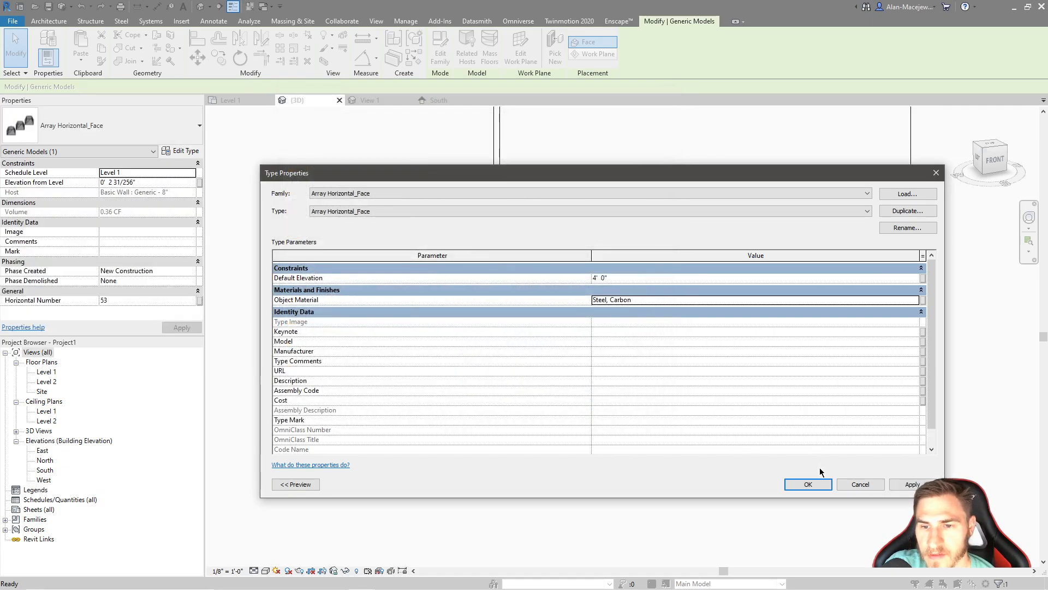
pyautogui.click(808, 484)
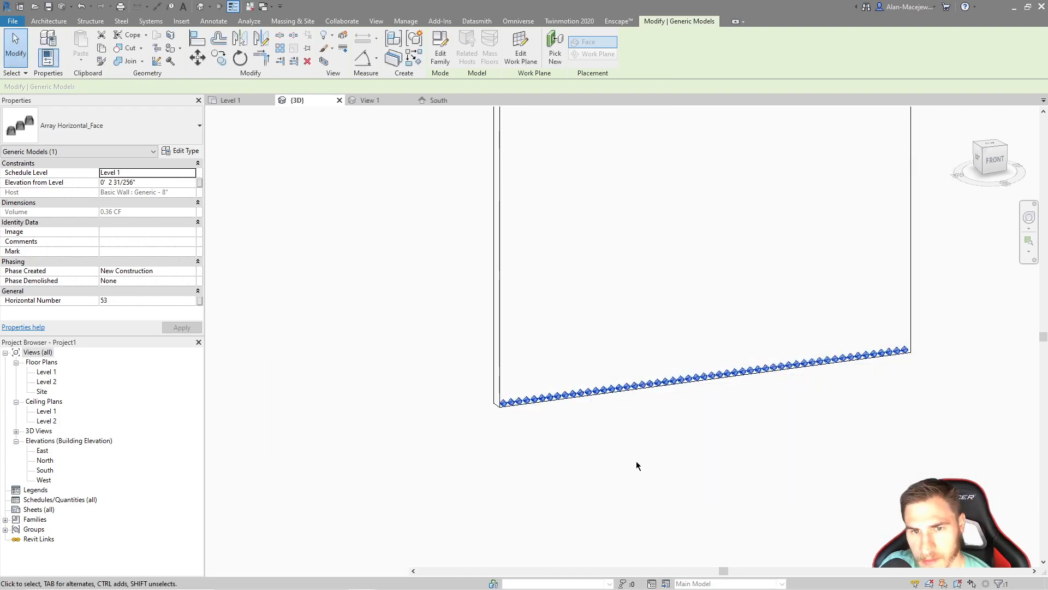
# Examine how the new material displays on the array along the wall's base in the 3D view
pyautogui.click(672, 452)
pyautogui.moveTo(811, 388); pyautogui.dragTo(722, 376, button='middle')
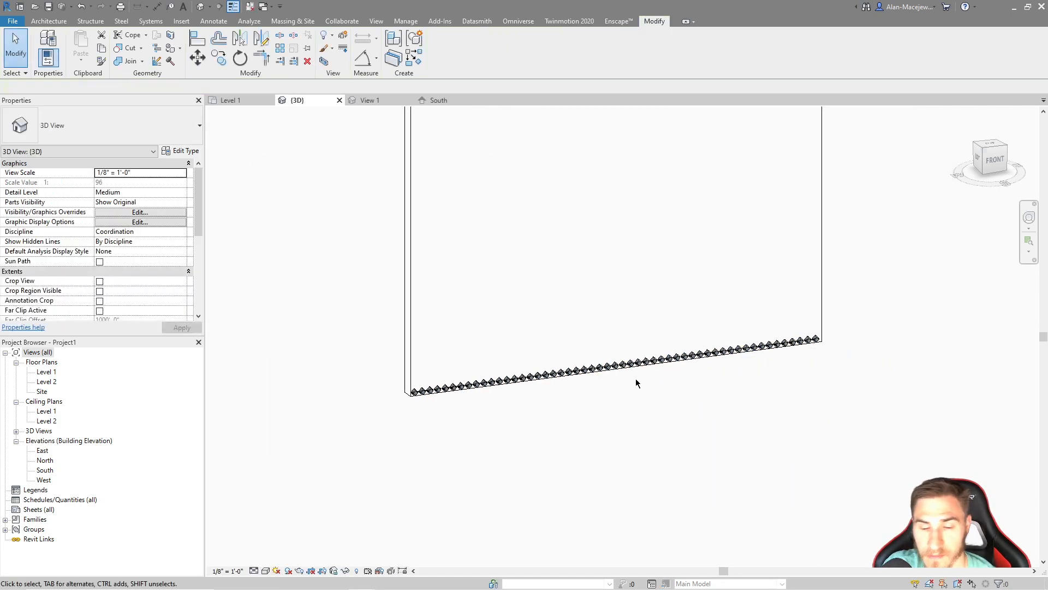
pyautogui.scroll(2, 638, 381)
pyautogui.scroll(2, 342, 418)
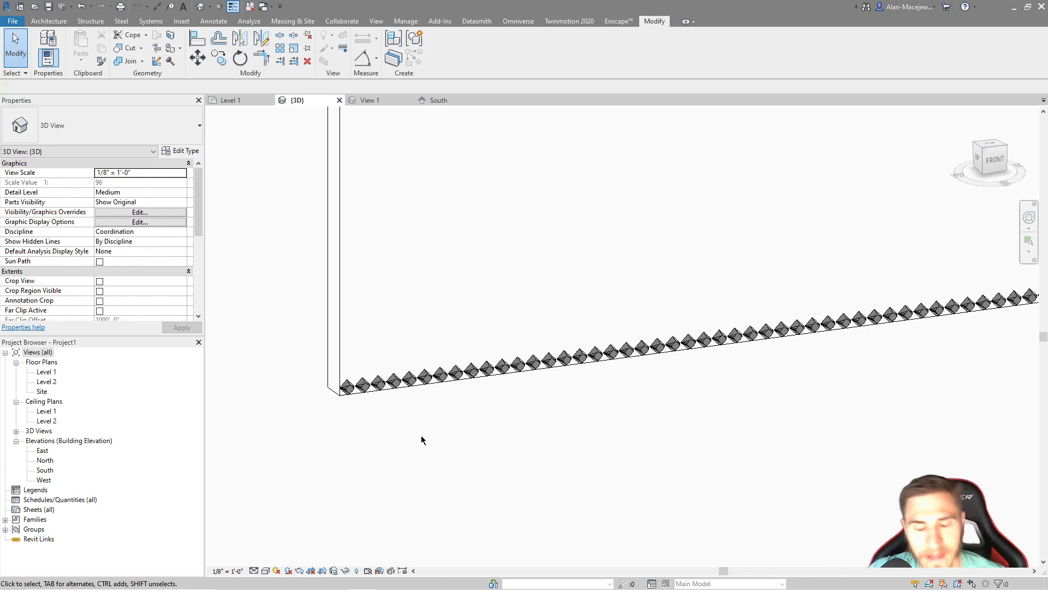
pyautogui.scroll(-2, 377, 418)
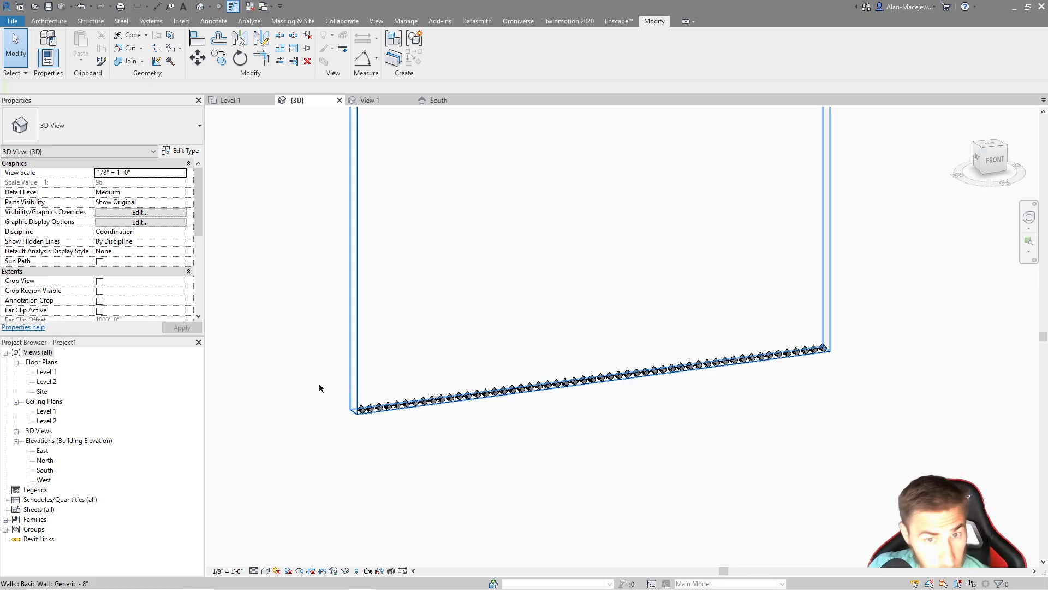
pyautogui.scroll(-2, 489, 433)
pyautogui.moveTo(583, 363); pyautogui.dragTo(545, 437, button='middle')
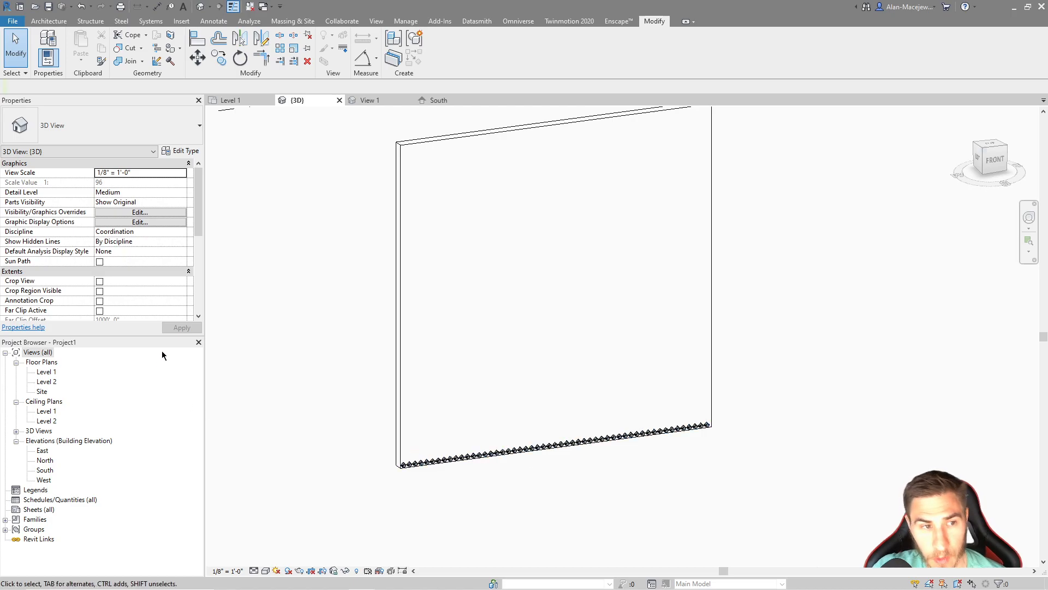
pyautogui.click(413, 464)
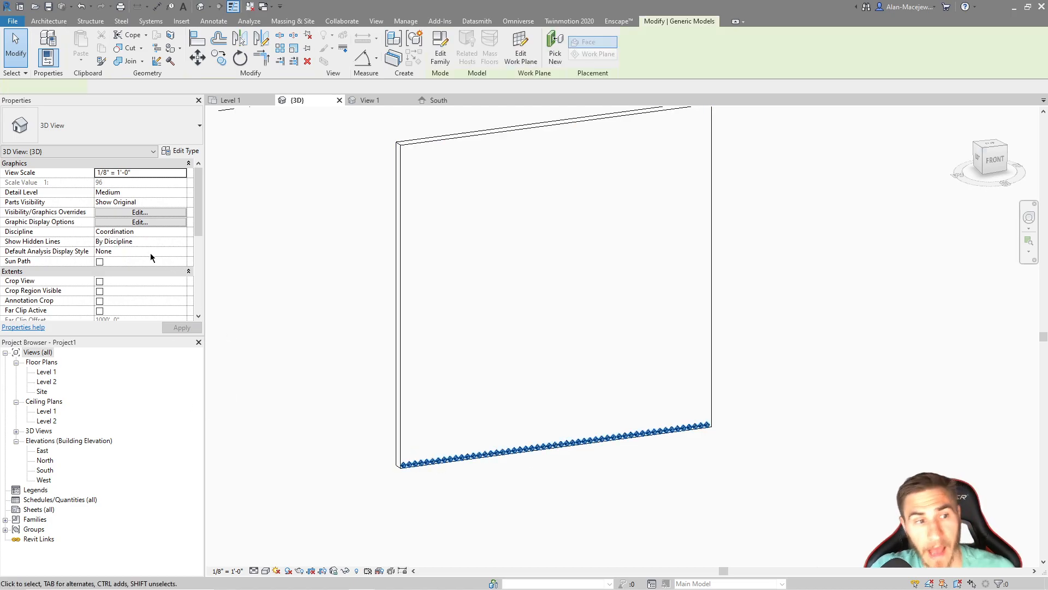
pyautogui.scroll(-3, 143, 258)
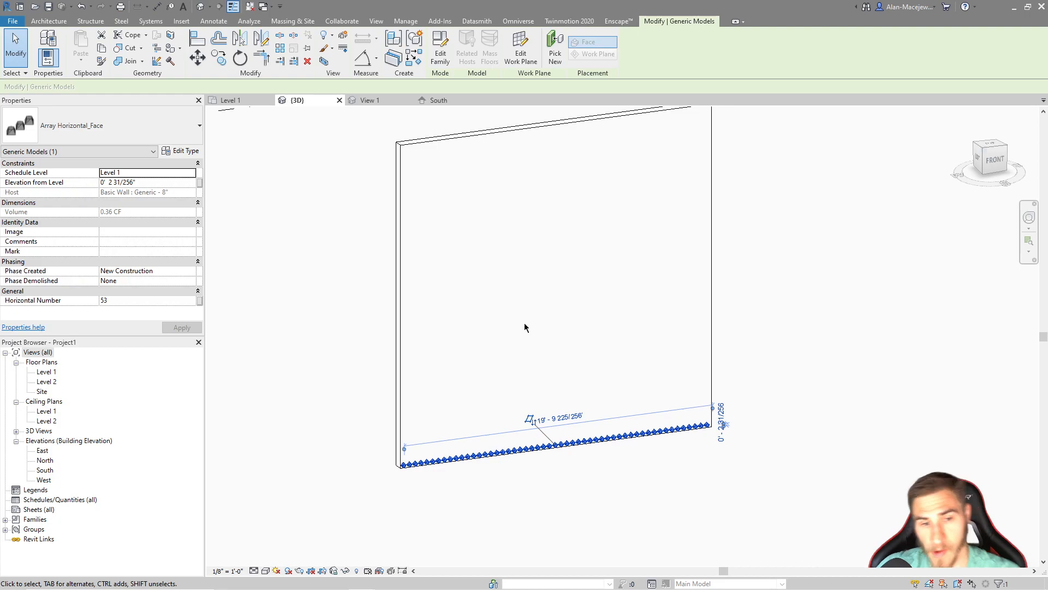
pyautogui.click(290, 460)
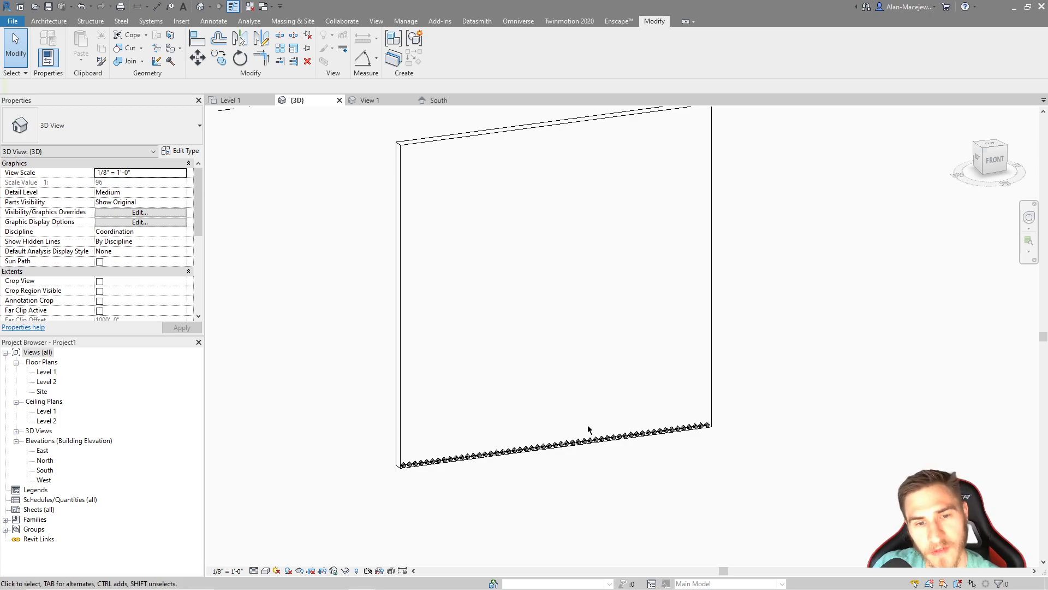
pyautogui.click(526, 451)
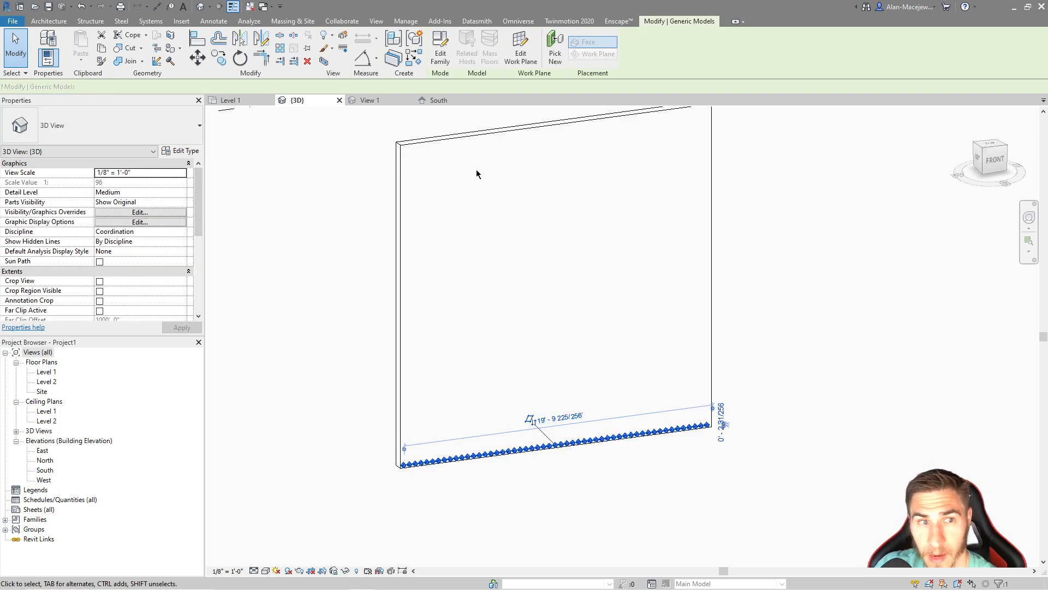
pyautogui.click(351, 480)
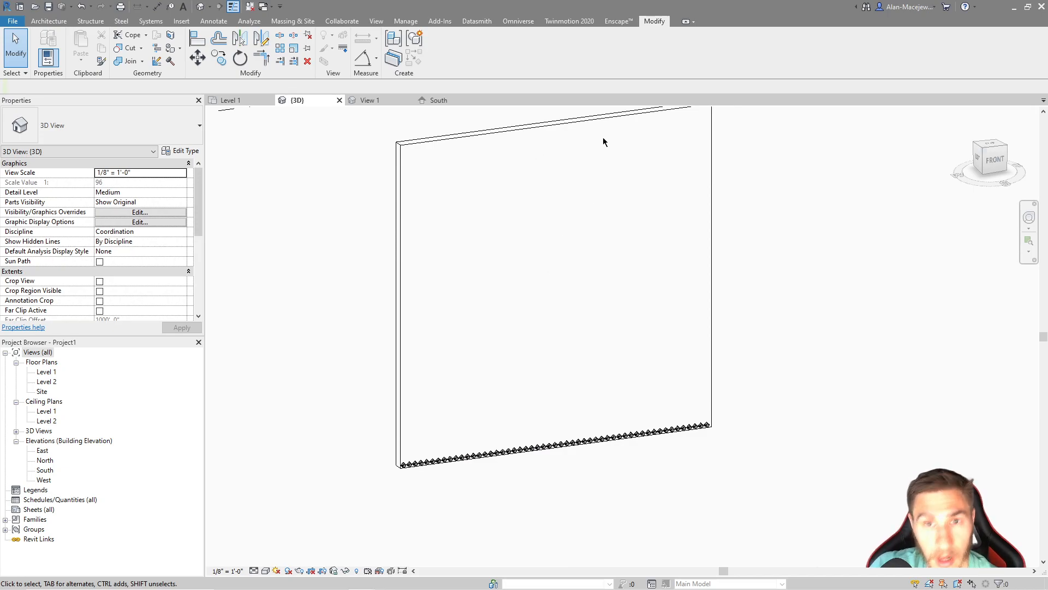
pyautogui.moveTo(523, 130); pyautogui.dragTo(486, 164, button='middle')
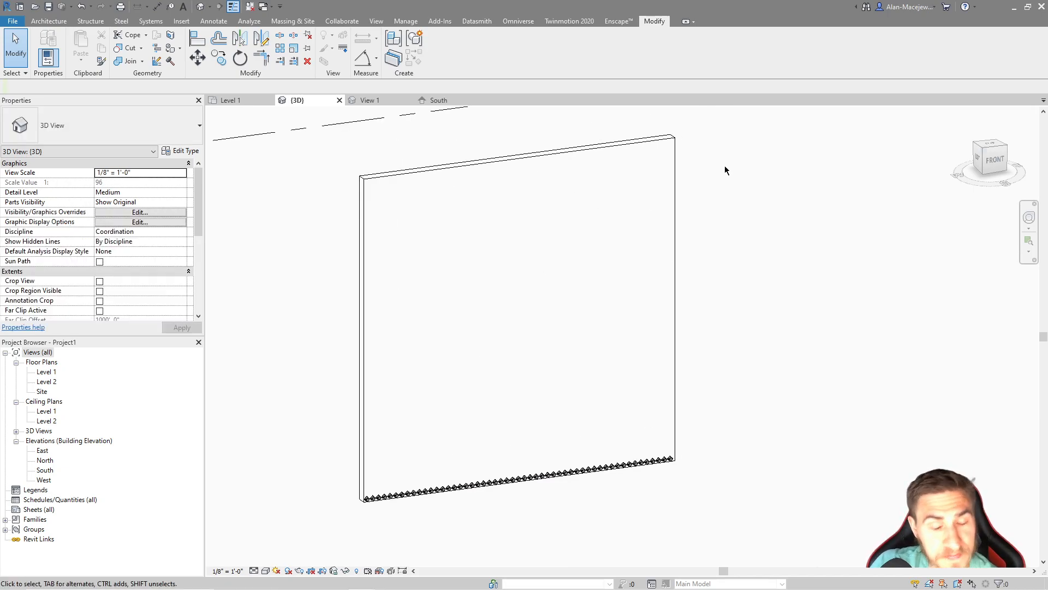